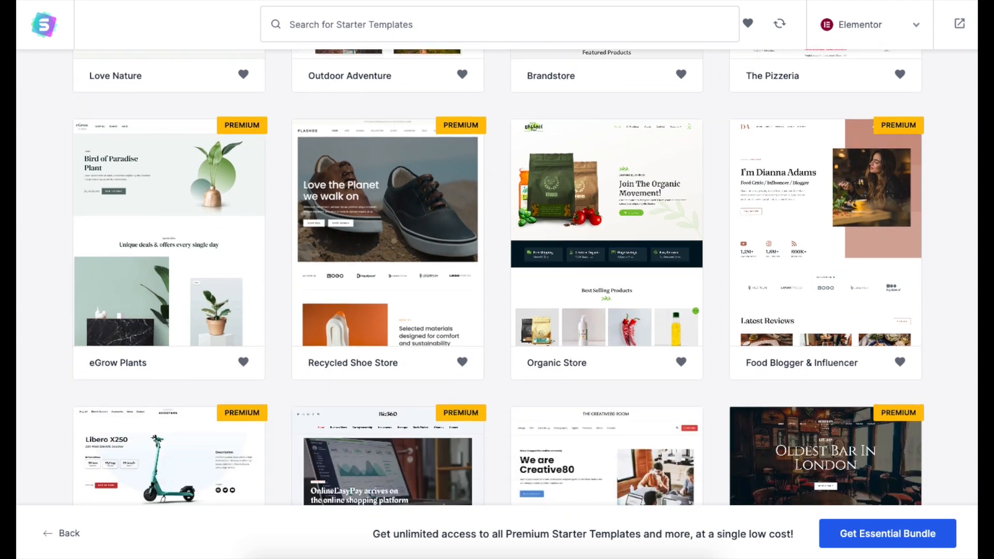
- Change the hero title to "Demo" and the heading below it to "Business Website"
{"action": "scroll", "coordinate": [499, 277], "scroll_direction": "down", "scroll_amount": 4}
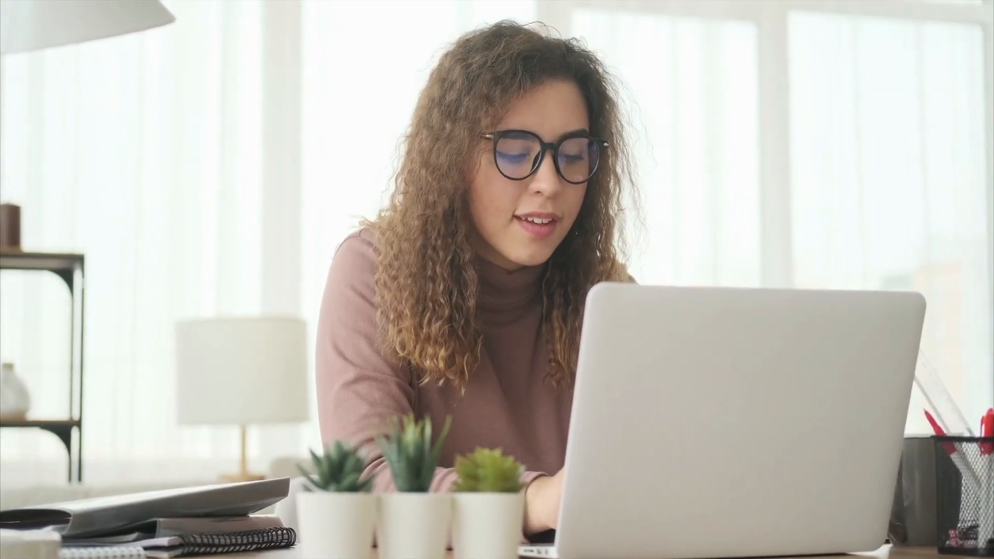
{"action": "type", "text": "Demo"}
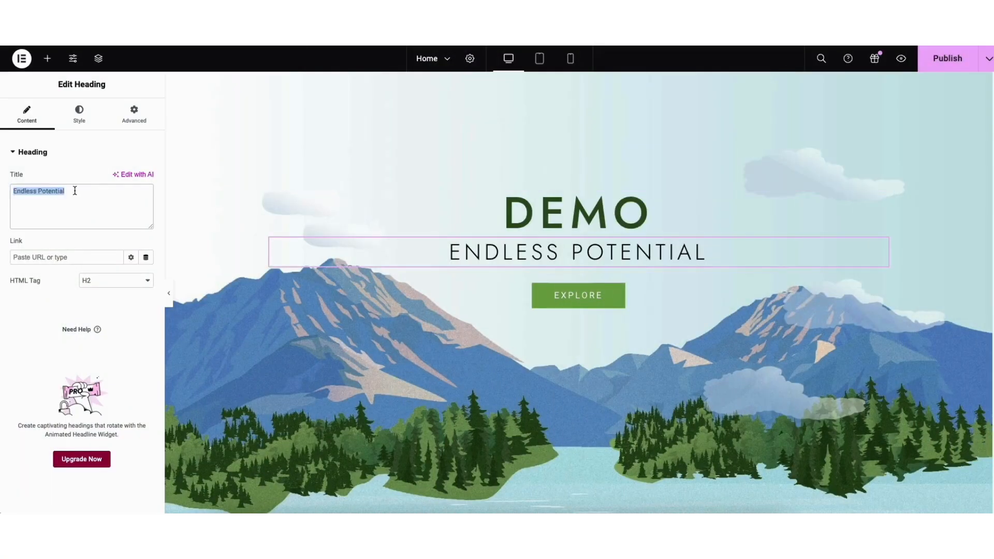
{"action": "type", "text": "Business Web"}
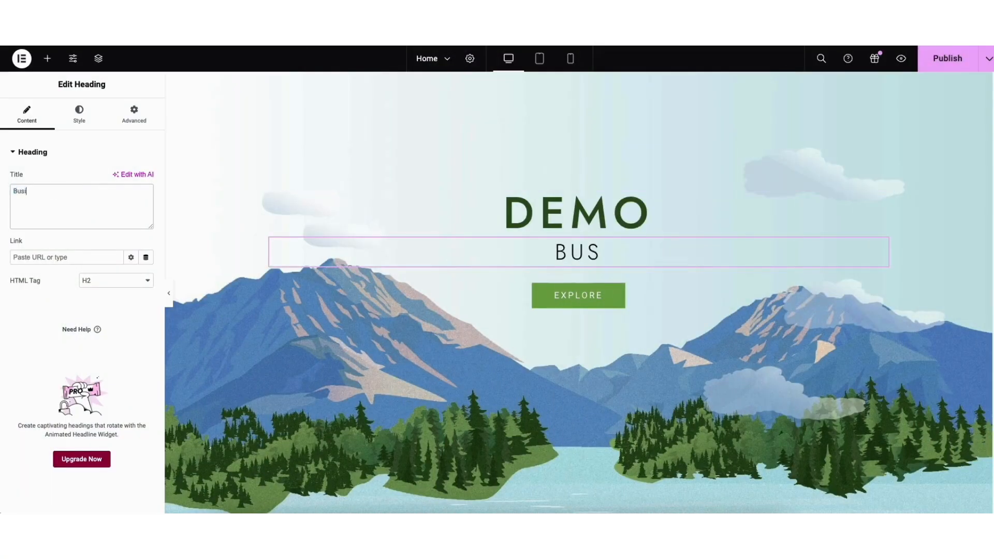
{"action": "type", "text": "site"}
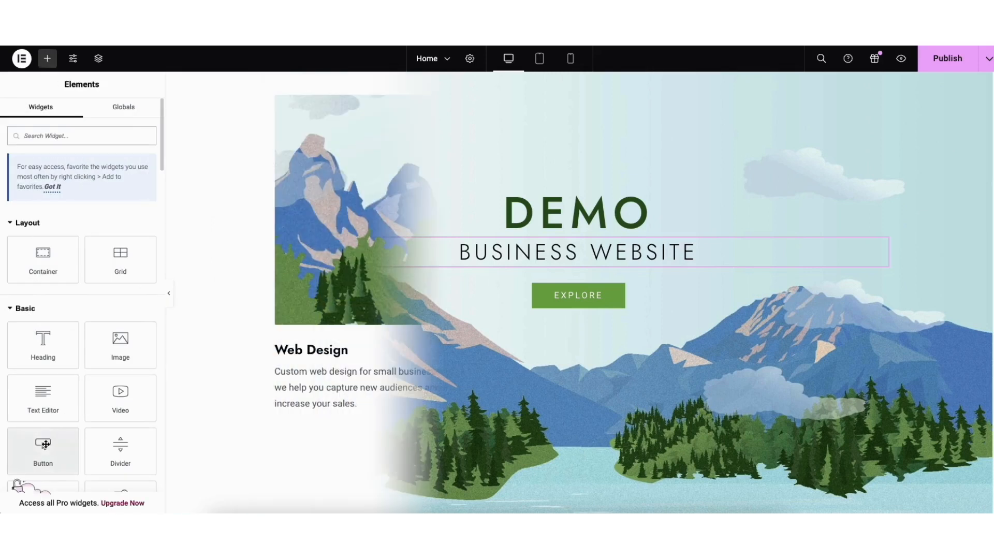
- Add a Button widget below the Web Design description and a Text Editor widget below the About Us paragraph
{"action": "left_click_drag", "start_coordinate": [43, 450], "coordinate": [360, 415]}
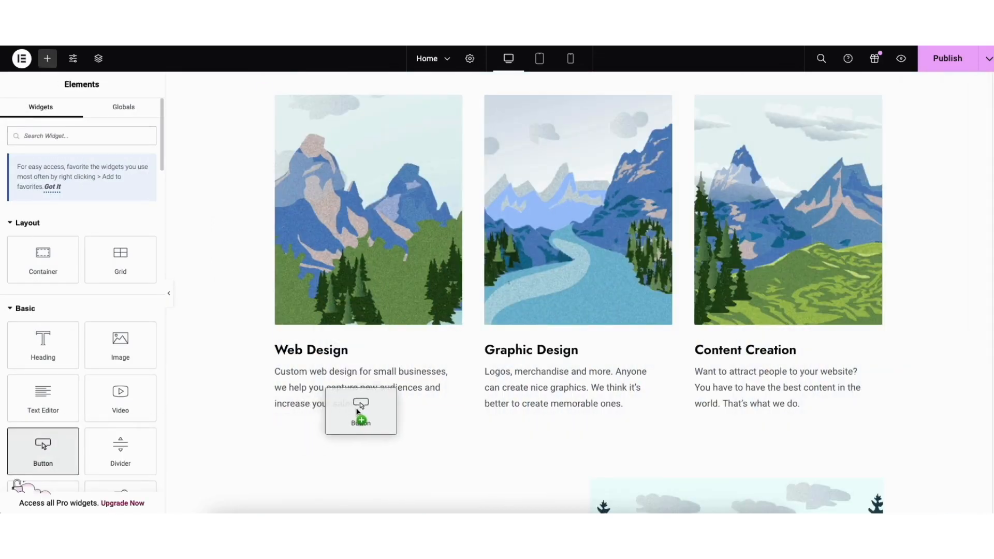
{"action": "left_click_drag", "start_coordinate": [360, 414], "coordinate": [355, 404]}
{"action": "left_click_drag", "start_coordinate": [37, 398], "coordinate": [257, 388]}
{"action": "left_click_drag", "start_coordinate": [257, 387], "coordinate": [355, 340]}
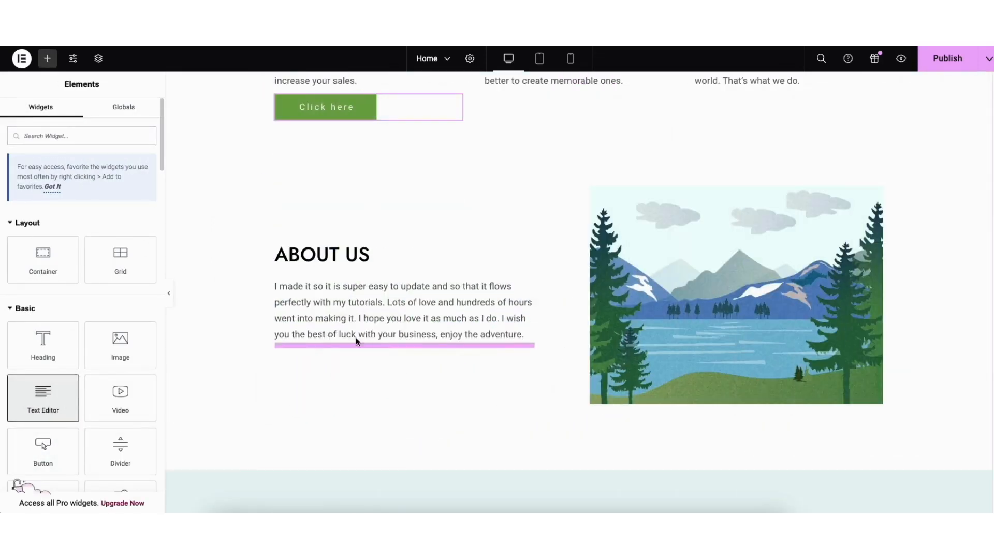
{"action": "left_click_drag", "start_coordinate": [355, 339], "coordinate": [357, 341]}
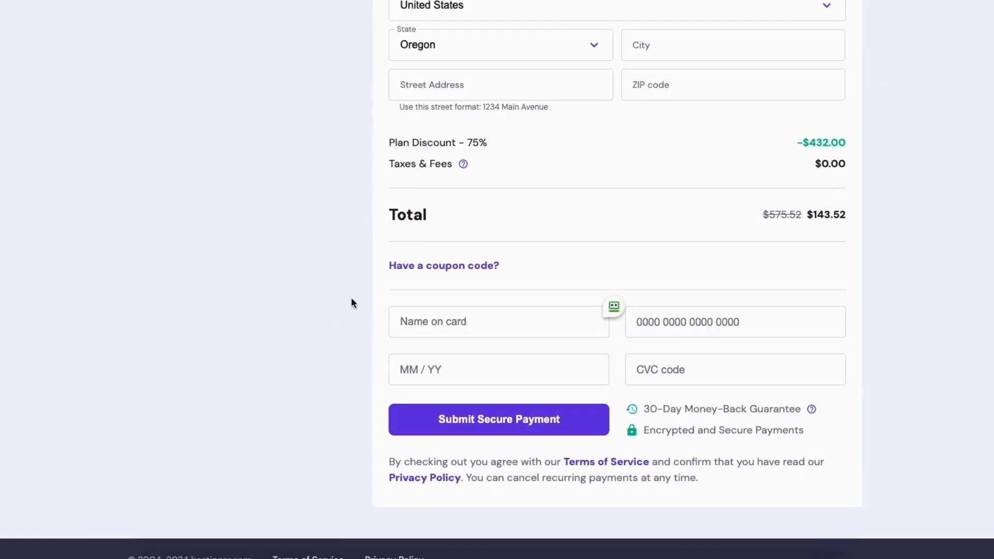
- Apply the coupon code NY2021 to the hosting order
{"action": "left_click", "coordinate": [435, 266]}
{"action": "type", "text": "NY2021"}
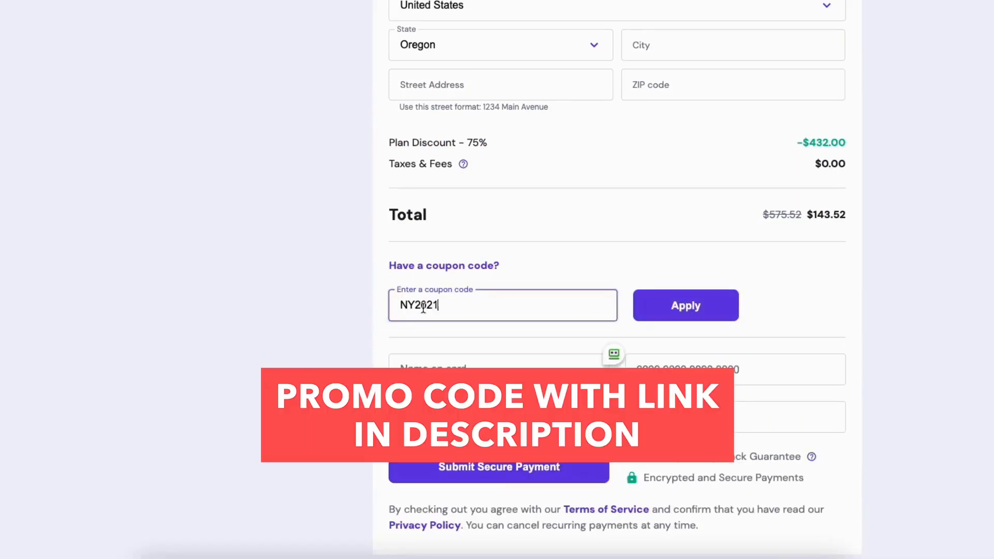
{"action": "left_click", "coordinate": [697, 308]}
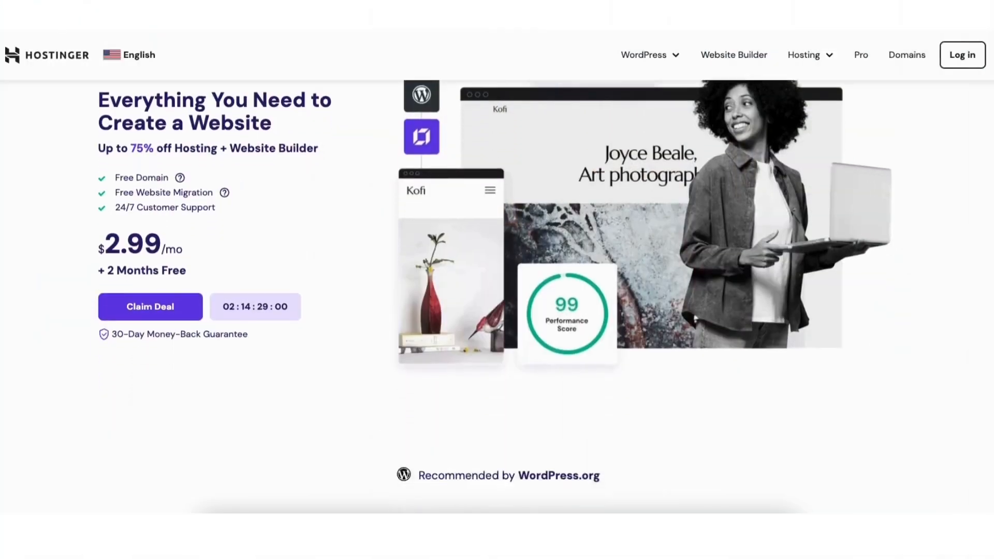
- Look through the Hostinger offer page, including the hosting plans and the data center locations
{"action": "scroll", "coordinate": [497, 279], "scroll_direction": "down", "scroll_amount": 6}
{"action": "scroll", "coordinate": [497, 279], "scroll_direction": "down", "scroll_amount": 14}
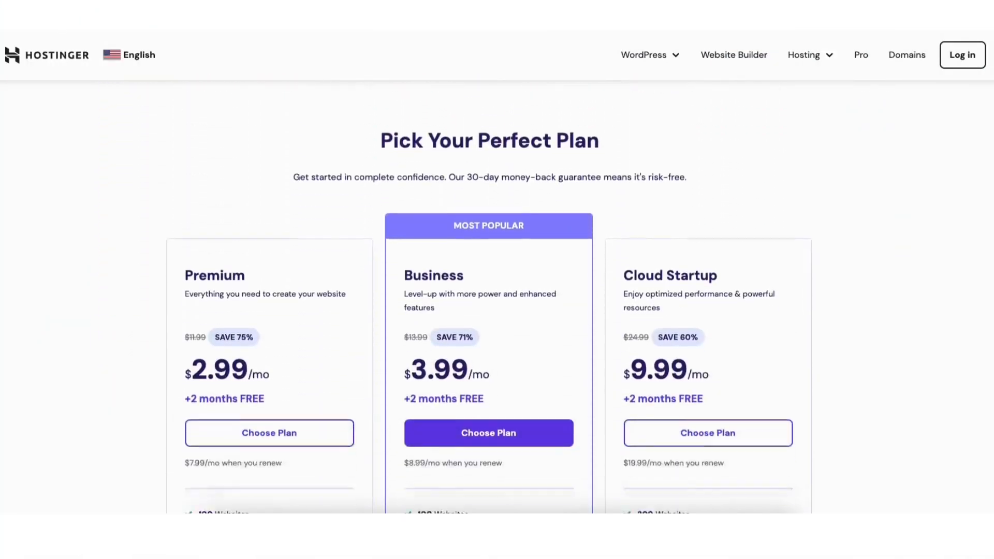
{"action": "scroll", "coordinate": [497, 279], "scroll_direction": "down", "scroll_amount": 12}
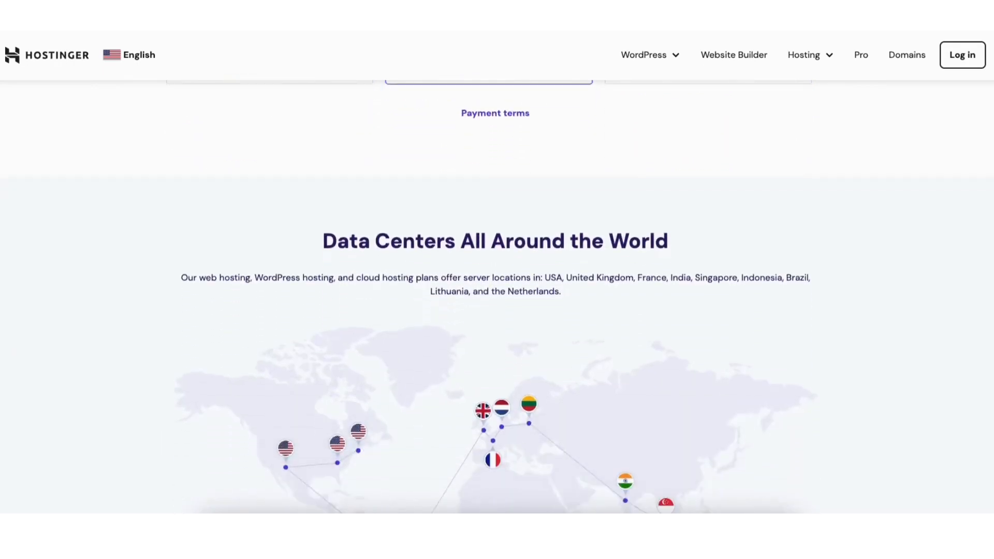
{"action": "scroll", "coordinate": [497, 279], "scroll_direction": "down", "scroll_amount": 10}
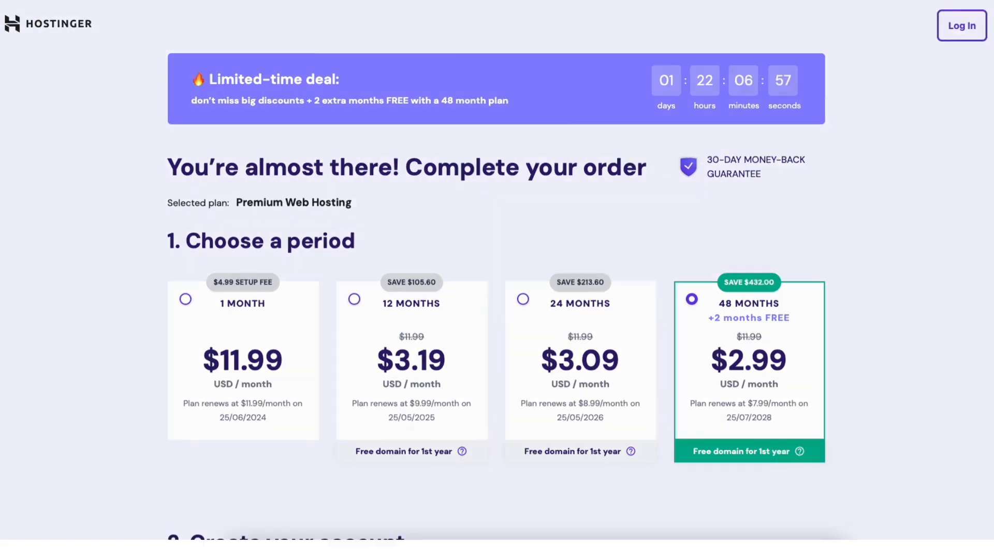
- Apply the coupon code NY2021 to the 48-month Premium Web Hosting order at checkout
{"action": "scroll", "coordinate": [983, 337], "scroll_direction": "down", "scroll_amount": 15}
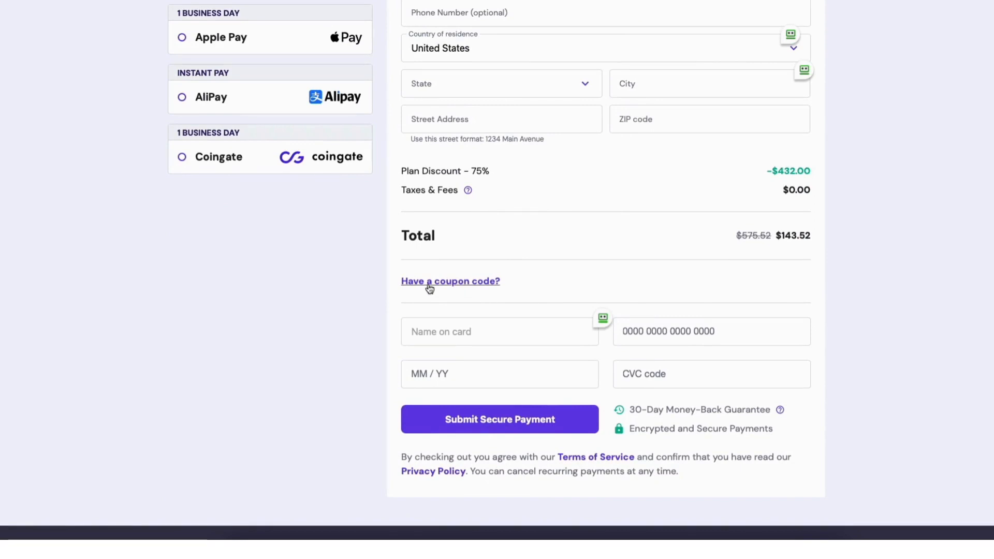
{"action": "left_click", "coordinate": [430, 283]}
{"action": "left_click", "coordinate": [438, 320]}
{"action": "type", "text": "NY2021"}
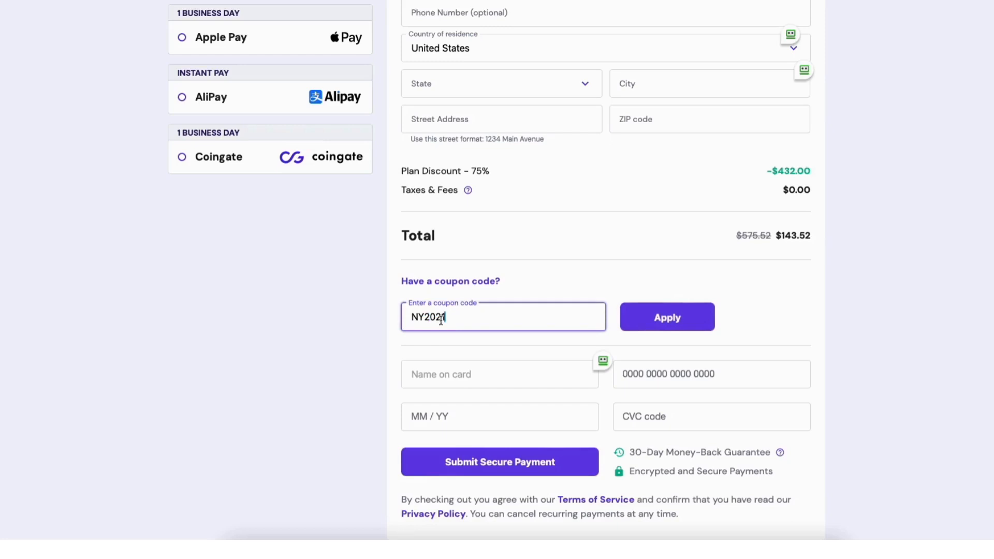
{"action": "left_click", "coordinate": [647, 318]}
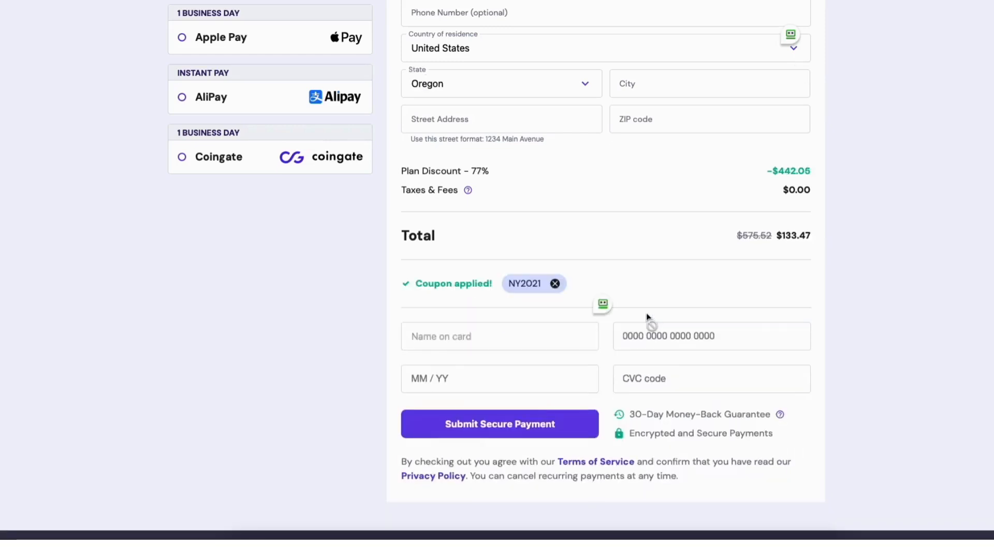
- Review the checkout page's billing periods, account creation options, payment methods and billing details
{"action": "scroll", "coordinate": [955, 343], "scroll_direction": "up", "scroll_amount": 2}
{"action": "scroll", "coordinate": [992, 14], "scroll_direction": "up", "scroll_amount": 15}
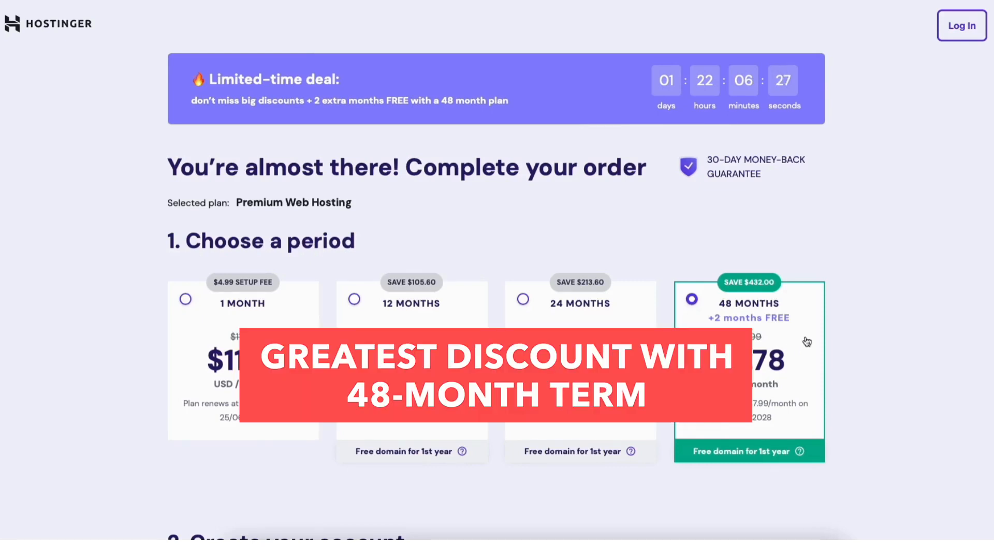
{"action": "scroll", "coordinate": [911, 267], "scroll_direction": "down", "scroll_amount": 2}
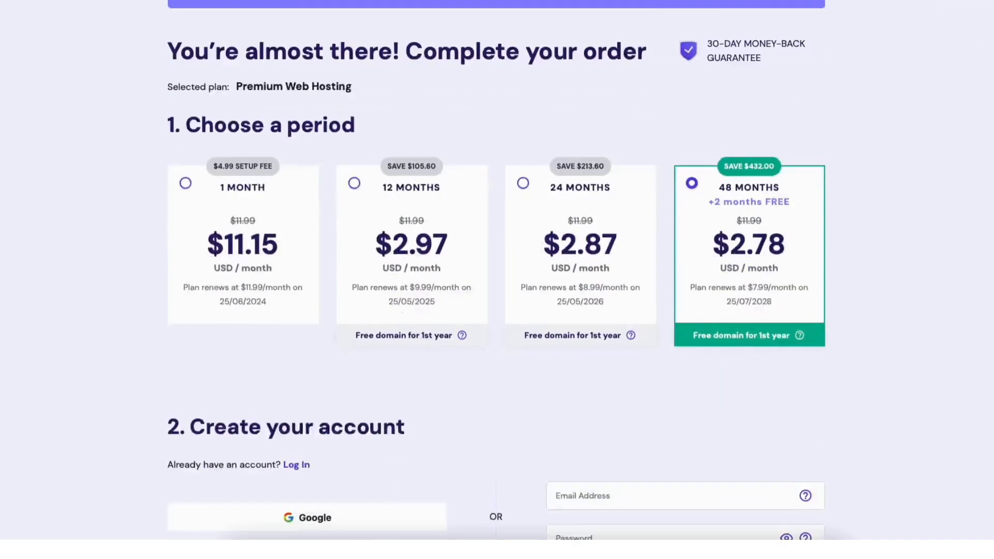
{"action": "scroll", "coordinate": [992, 275], "scroll_direction": "down", "scroll_amount": 5}
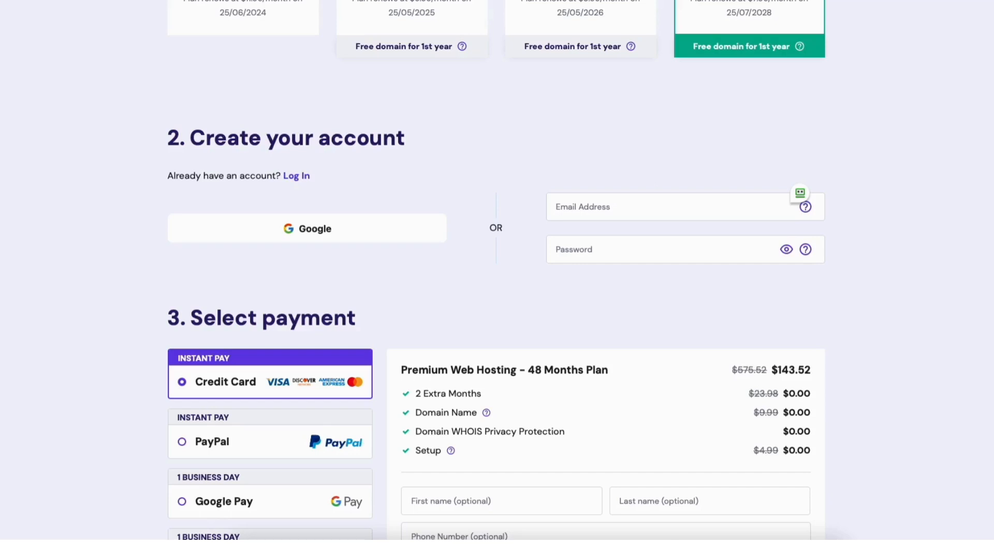
{"action": "scroll", "coordinate": [497, 270], "scroll_direction": "down", "scroll_amount": 4}
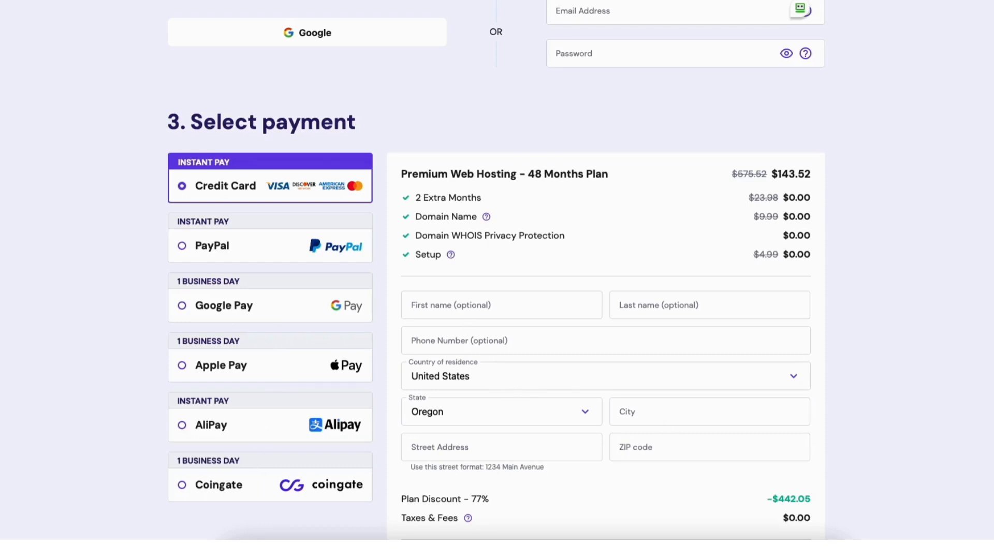
{"action": "scroll", "coordinate": [725, 368], "scroll_direction": "down", "scroll_amount": 7}
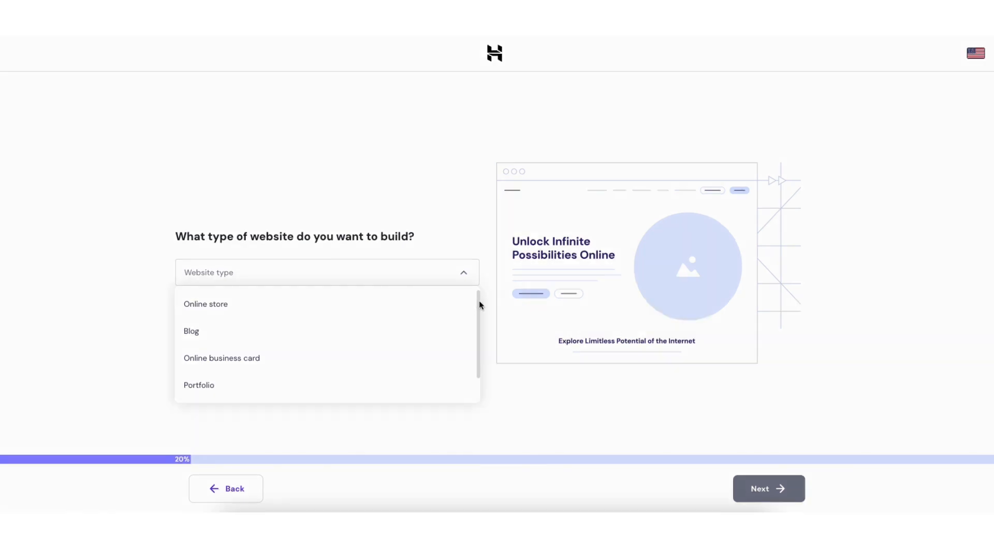
- Look through the available website types and the pre-built website templates
{"action": "scroll", "coordinate": [477, 307], "scroll_direction": "down", "scroll_amount": 1}
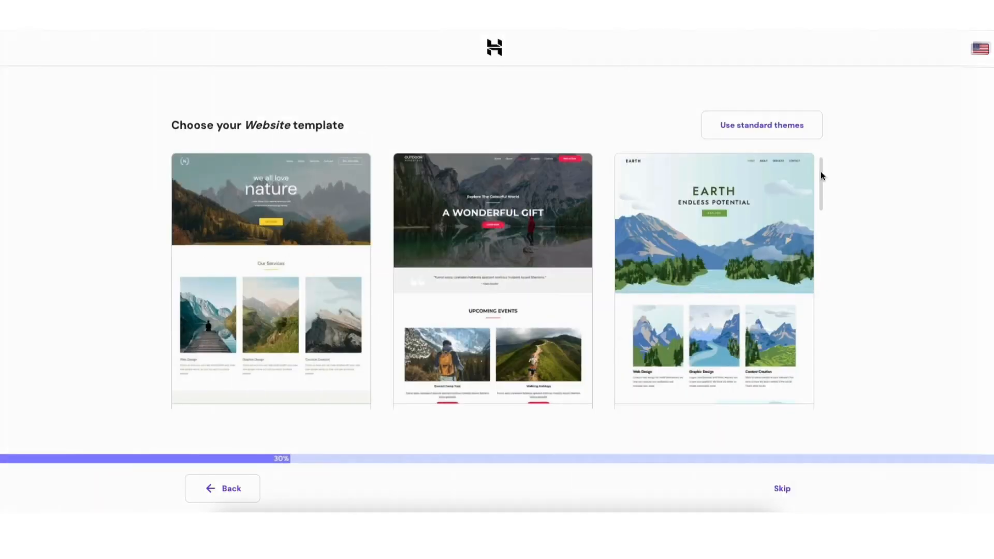
{"action": "left_click_drag", "start_coordinate": [821, 171], "coordinate": [821, 385]}
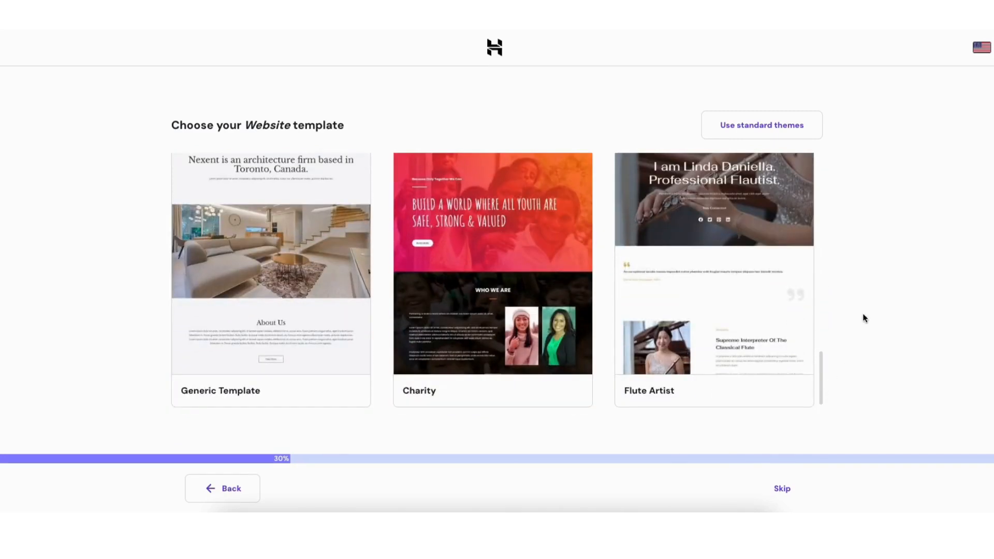
- Switch to the standard themes and preview Astra, Neve and Kadence
{"action": "left_click", "coordinate": [728, 130]}
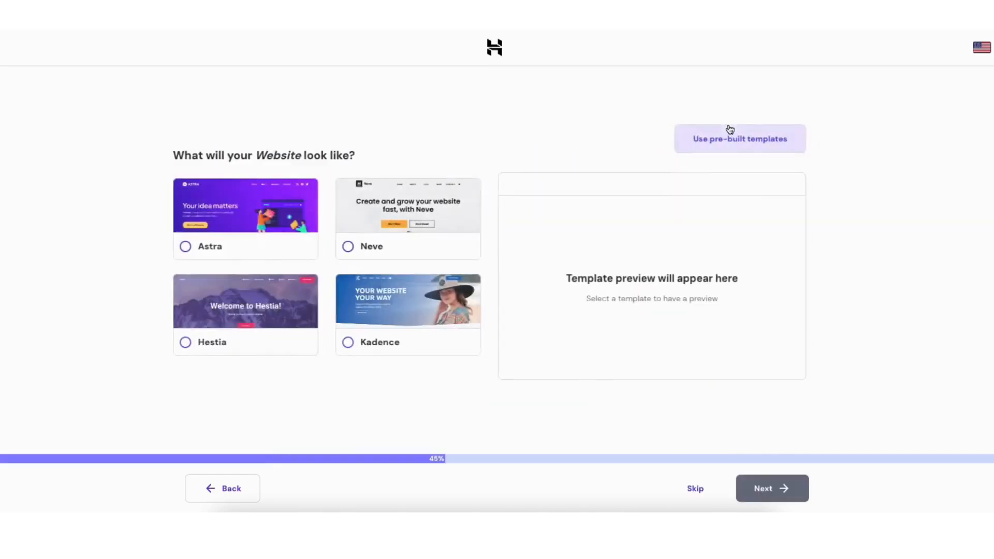
{"action": "left_click", "coordinate": [184, 247]}
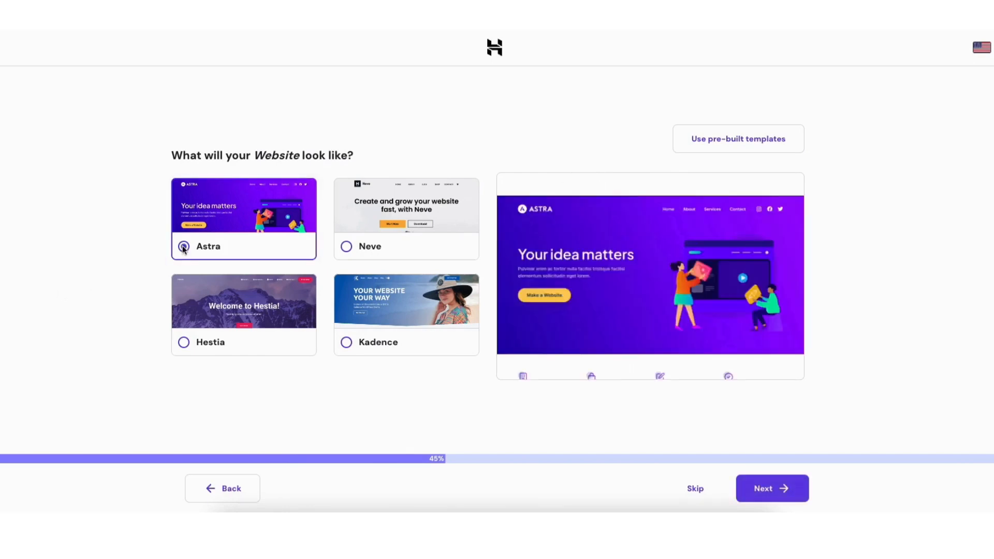
{"action": "left_click", "coordinate": [347, 246]}
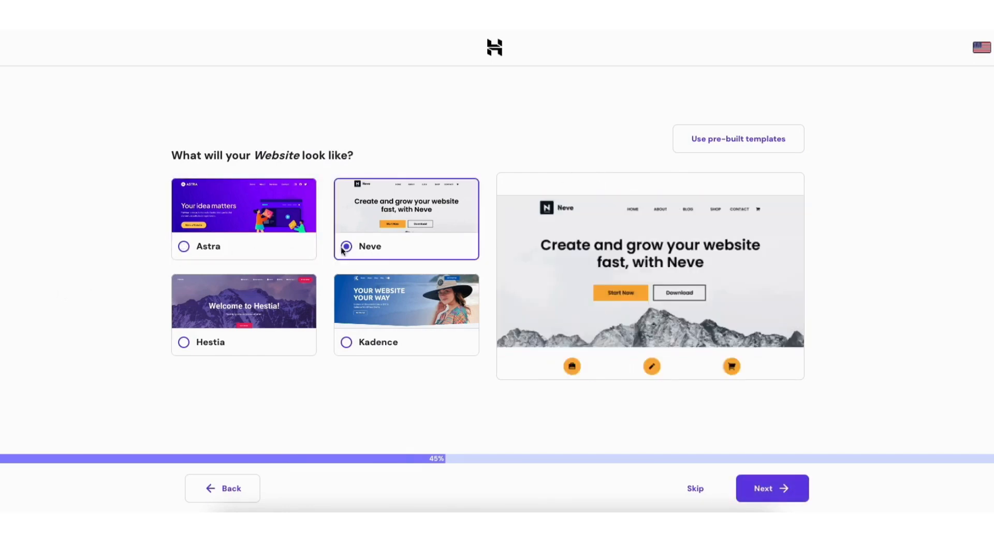
{"action": "left_click", "coordinate": [346, 342]}
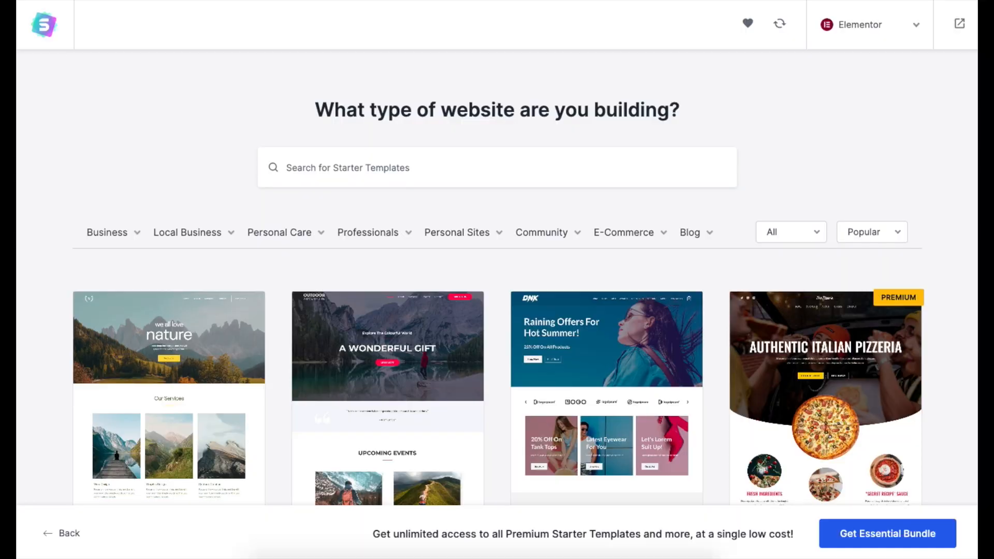
- Browse the Elementor starter templates and place a Button widget beneath the Web Design description
{"action": "scroll", "coordinate": [499, 280], "scroll_direction": "down", "scroll_amount": 5}
{"action": "scroll", "coordinate": [498, 279], "scroll_direction": "down", "scroll_amount": 3}
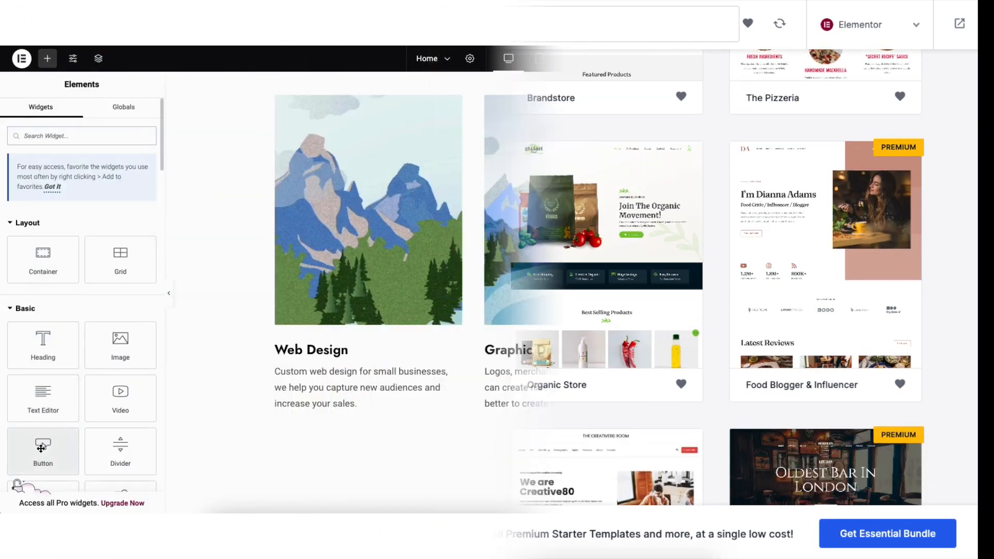
{"action": "left_click_drag", "start_coordinate": [43, 451], "coordinate": [359, 417]}
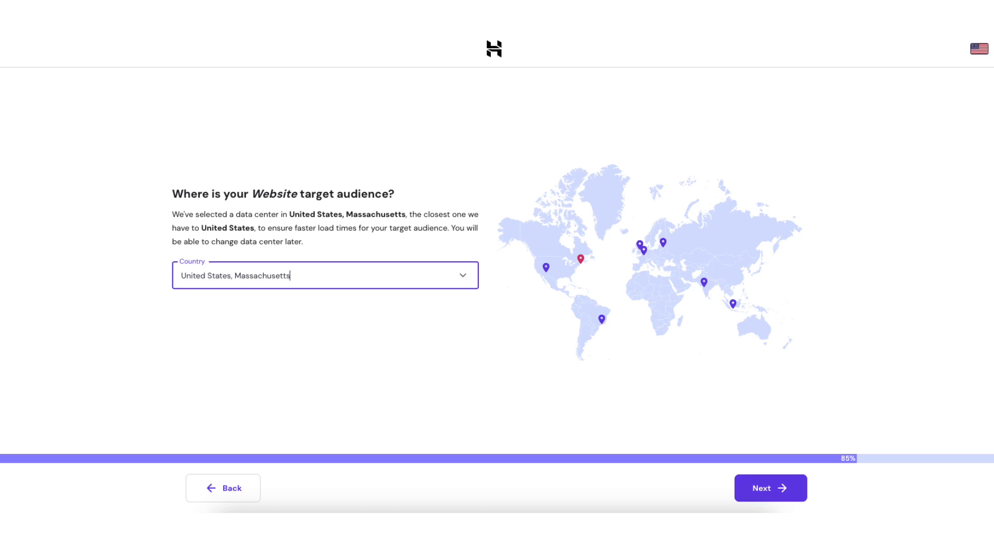
- Choose United States, Massachusetts as the data center location for the website's target audience
{"action": "left_click", "coordinate": [444, 281]}
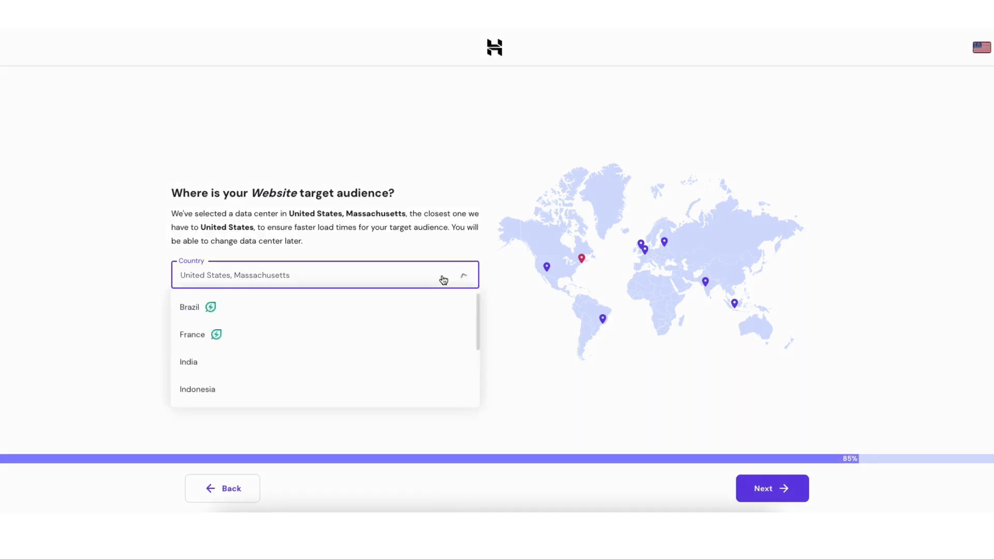
{"action": "left_click_drag", "start_coordinate": [479, 306], "coordinate": [480, 366]}
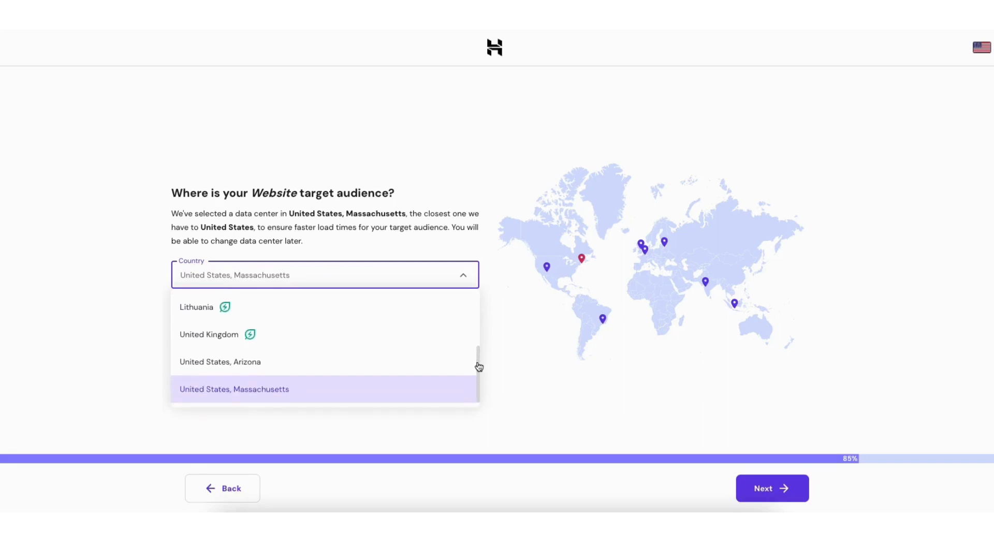
{"action": "left_click", "coordinate": [321, 397]}
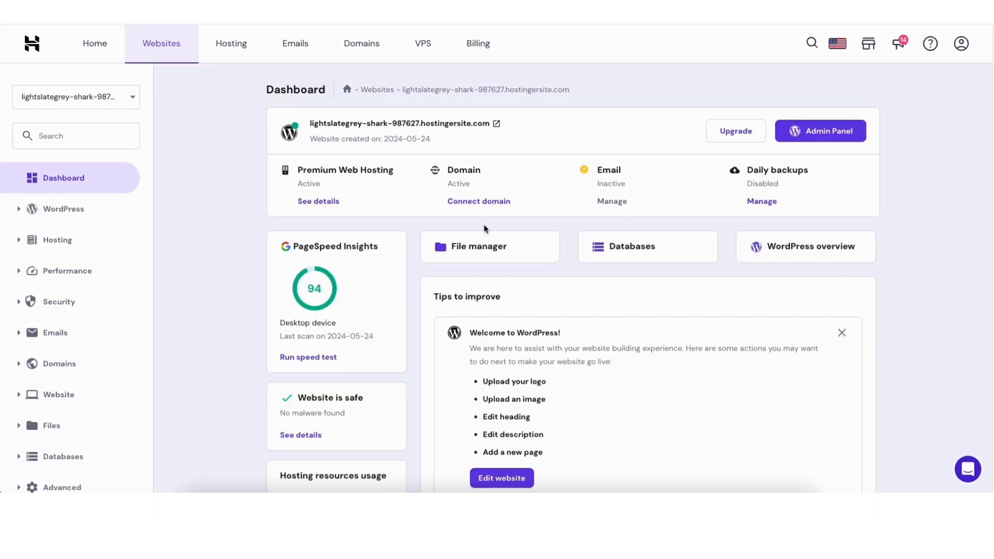
- View the site's WordPress admin panel and return to the hosting dashboard
{"action": "left_click", "coordinate": [816, 137]}
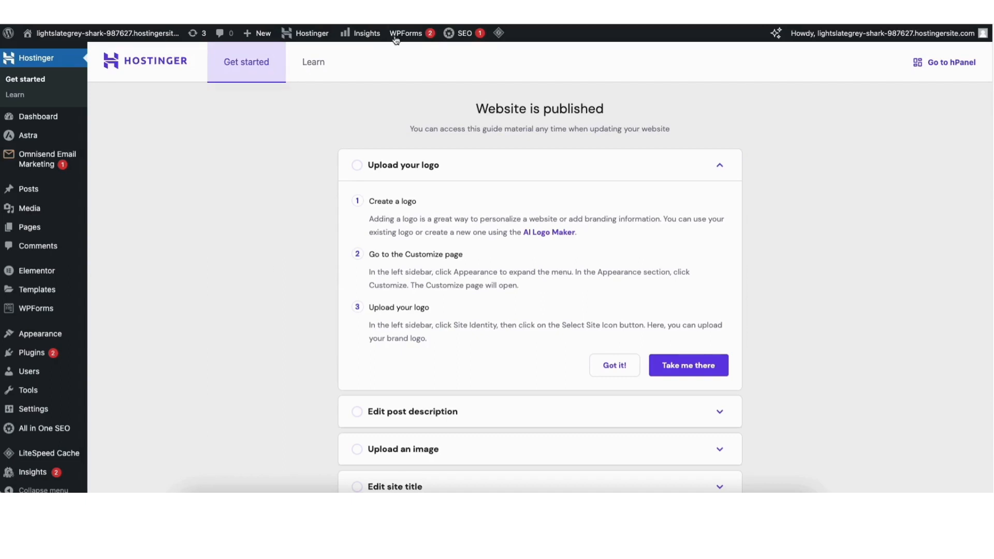
{"action": "left_click", "coordinate": [310, 11]}
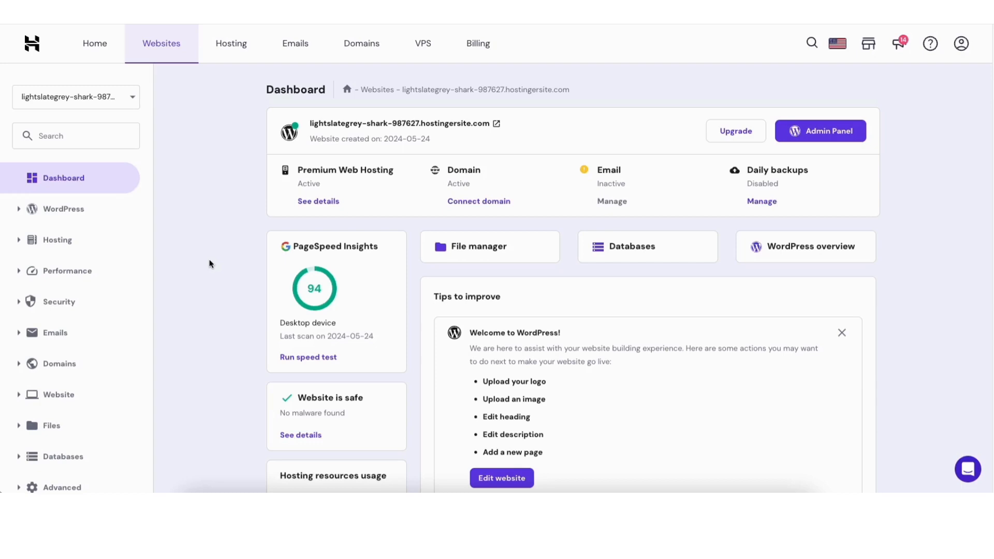
- View the free domain claim form from the hosting account's home page and close it without claiming a domain
{"action": "left_click", "coordinate": [101, 51]}
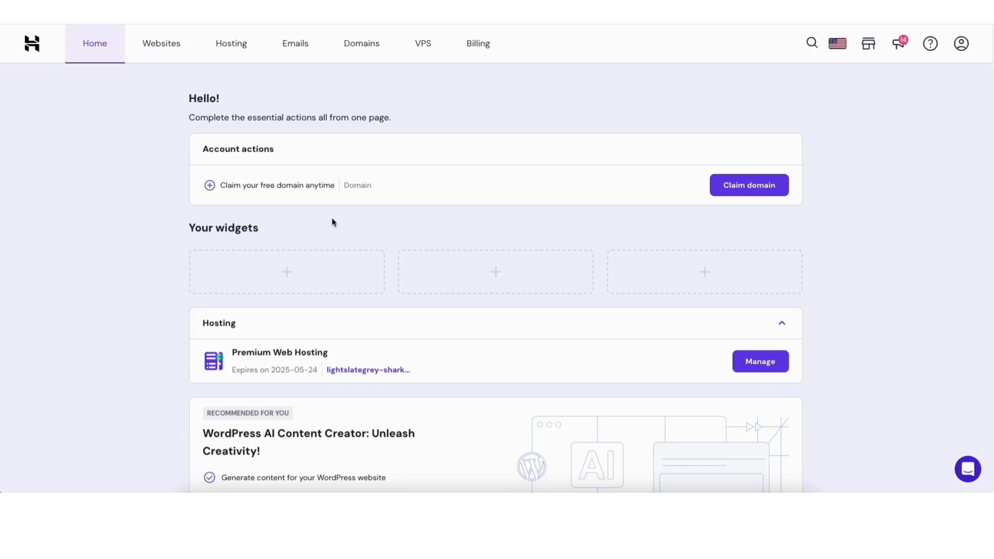
{"action": "left_click", "coordinate": [727, 191]}
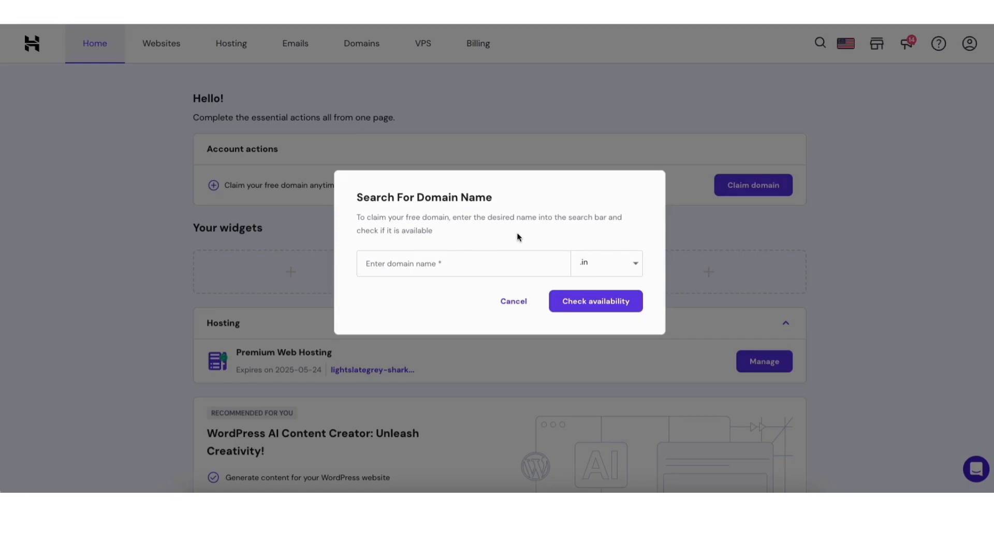
{"action": "left_click", "coordinate": [508, 300]}
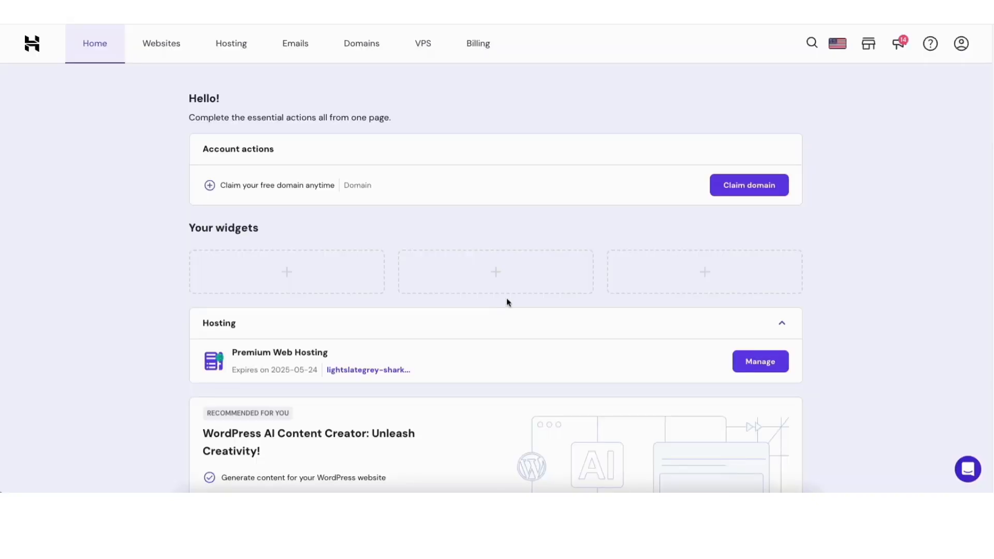
- Open the hosted site's WordPress admin panel and go to the page for adding a new theme
{"action": "left_click", "coordinate": [757, 364]}
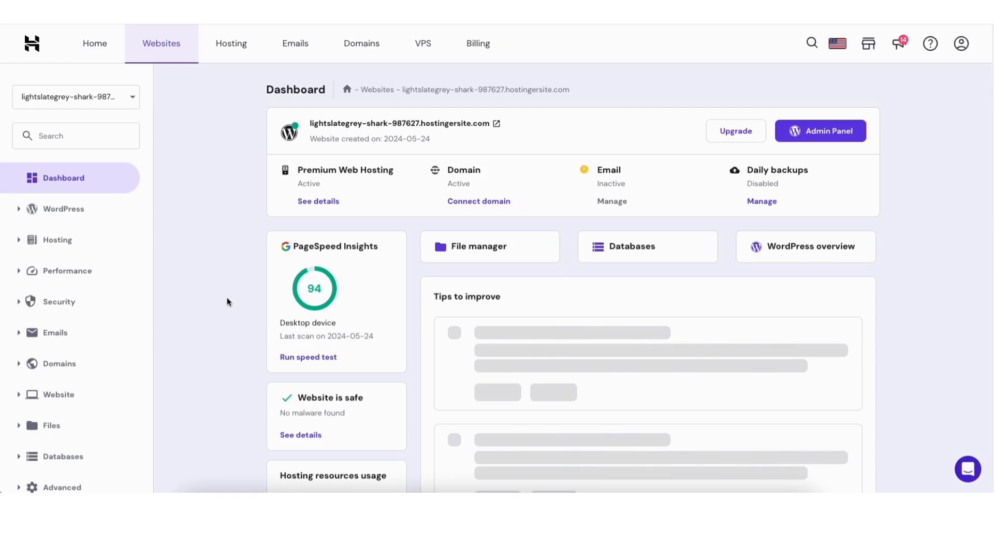
{"action": "left_click", "coordinate": [811, 133]}
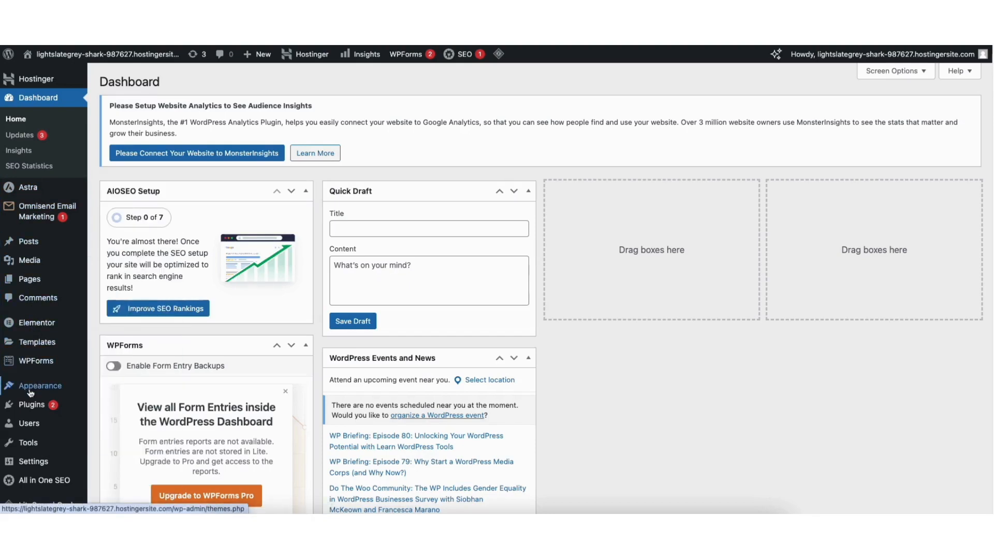
{"action": "mouse_move", "coordinate": [30, 392]}
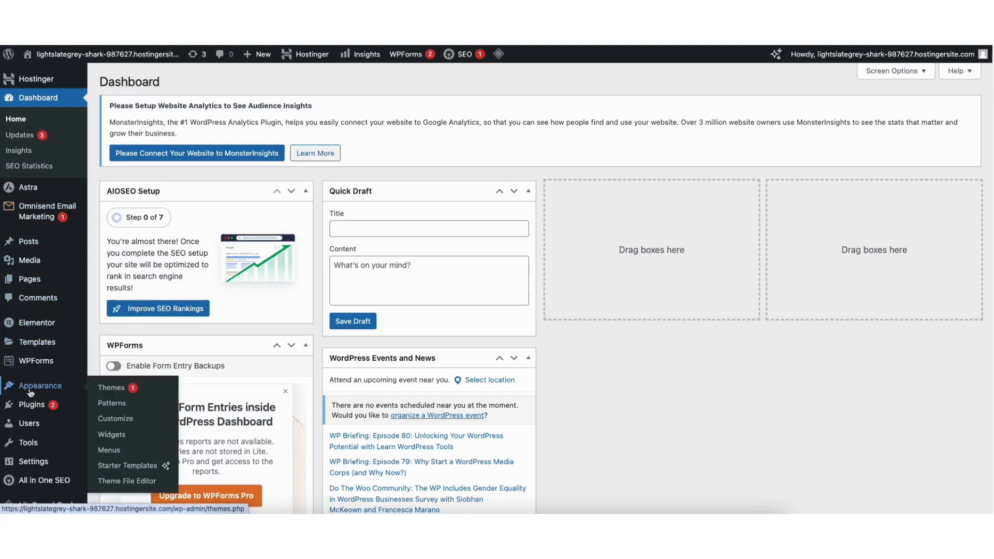
{"action": "left_click", "coordinate": [113, 388]}
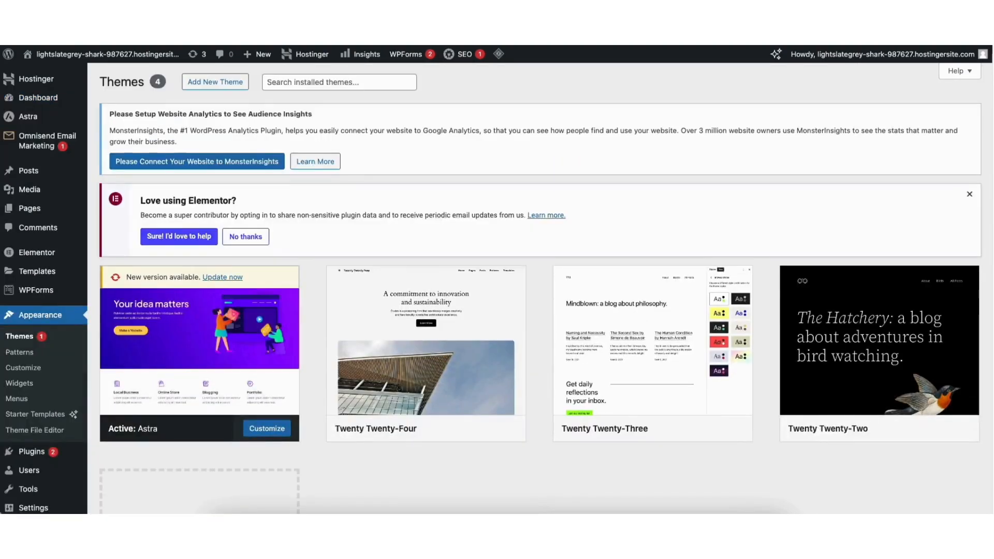
{"action": "scroll", "coordinate": [309, 427], "scroll_direction": "down", "scroll_amount": 3}
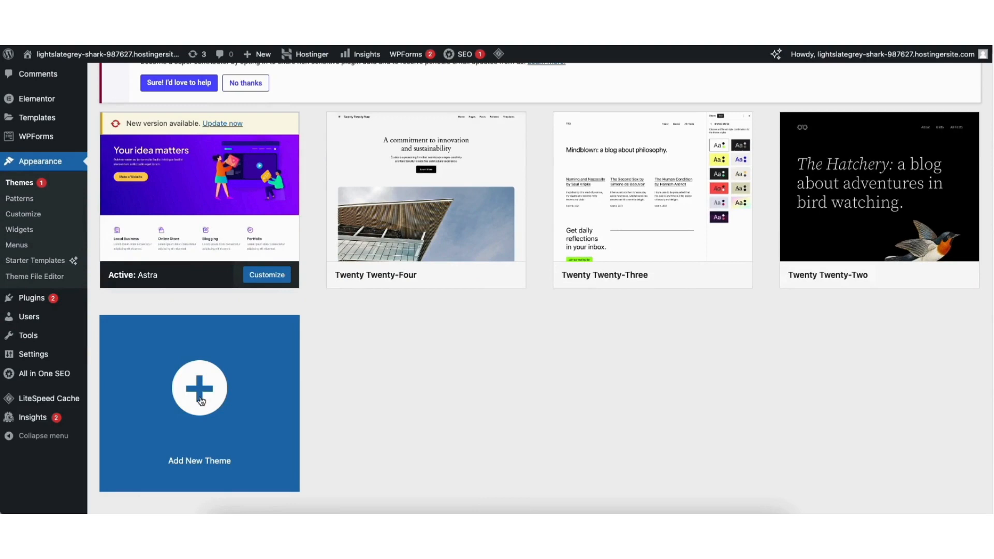
{"action": "left_click", "coordinate": [201, 401]}
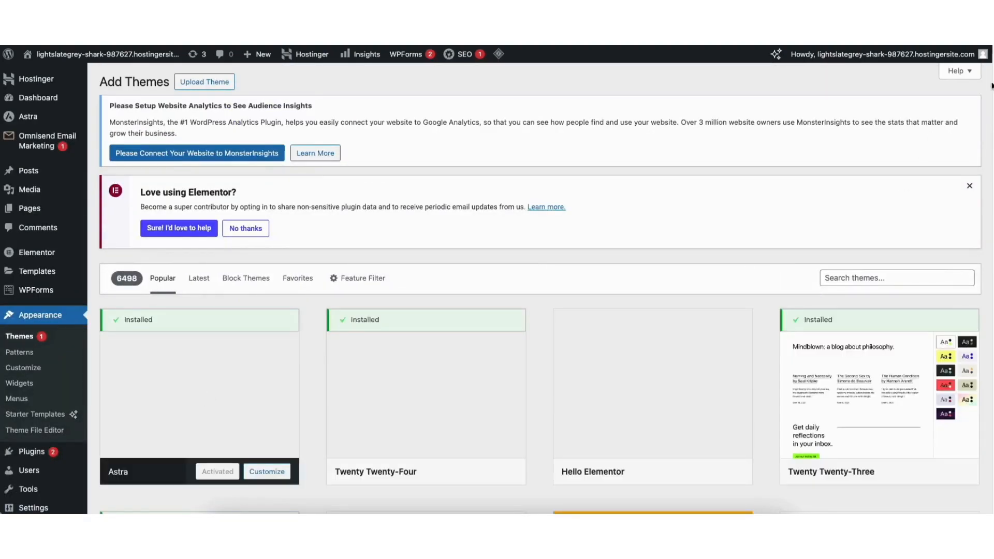
- Browse the popular WordPress themes and the Elementor starter templates
{"action": "scroll", "coordinate": [540, 288], "scroll_direction": "down", "scroll_amount": 6}
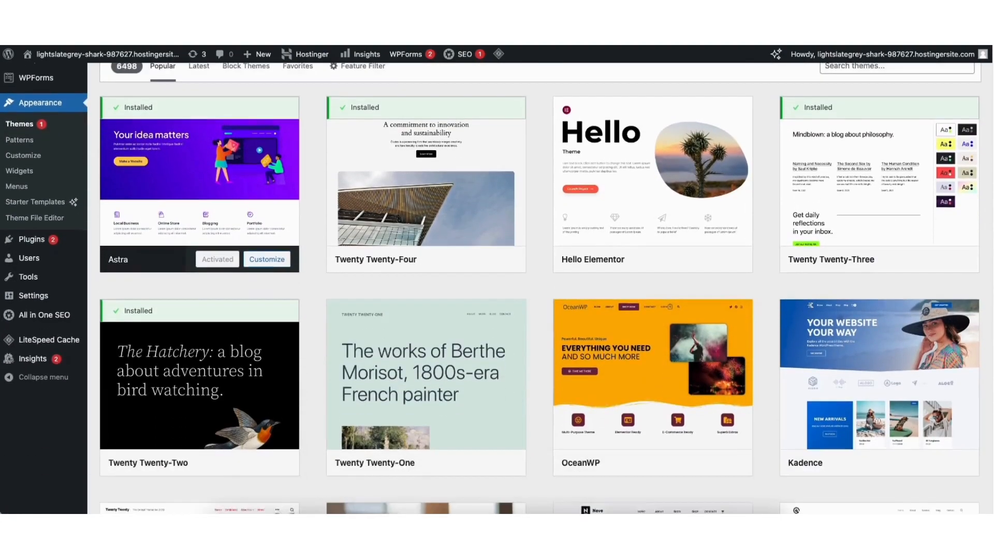
{"action": "scroll", "coordinate": [540, 288], "scroll_direction": "down", "scroll_amount": 12}
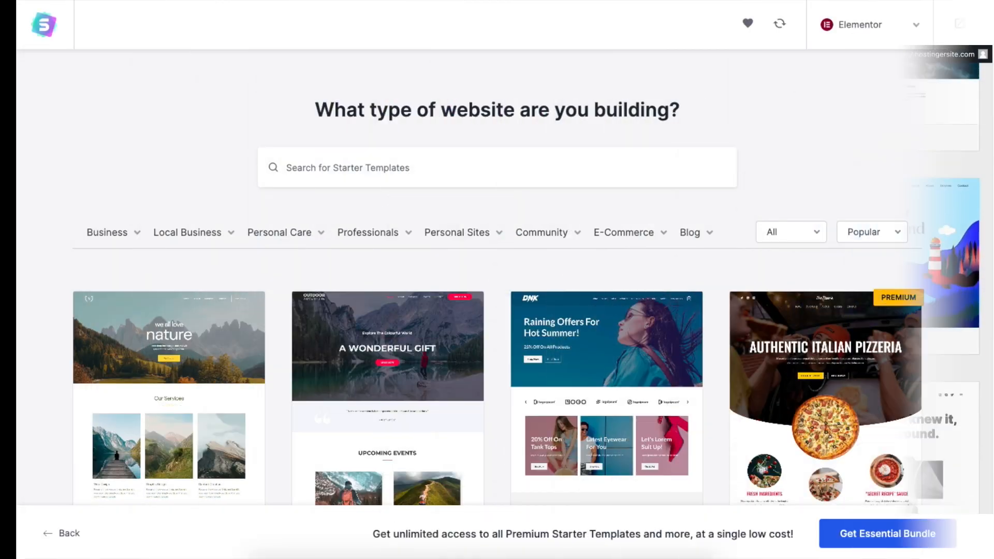
{"action": "scroll", "coordinate": [497, 280], "scroll_direction": "down", "scroll_amount": 4}
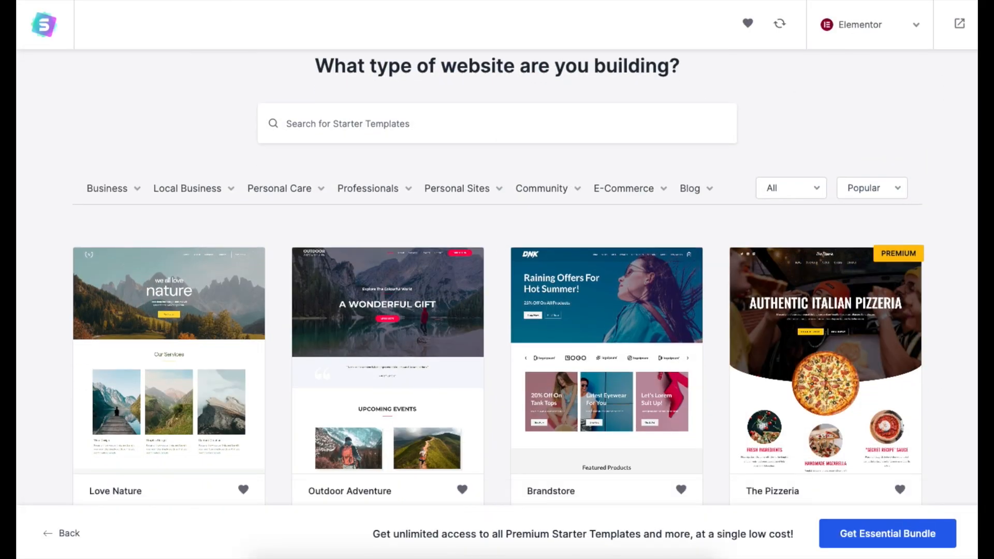
{"action": "scroll", "coordinate": [497, 279], "scroll_direction": "down", "scroll_amount": 5}
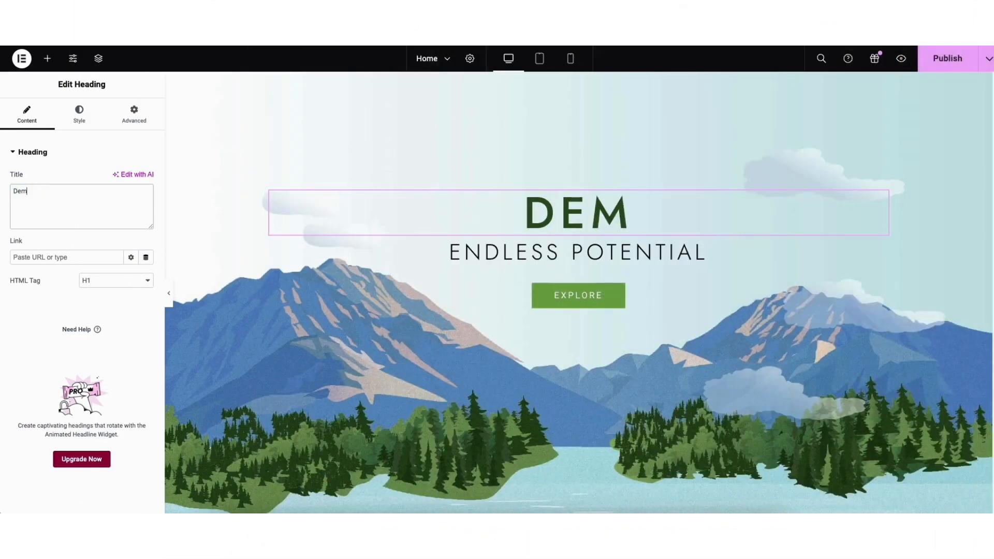
- Change the hero heading's title to Demo and place a Button widget beneath the Web Design description
{"action": "type", "text": "o"}
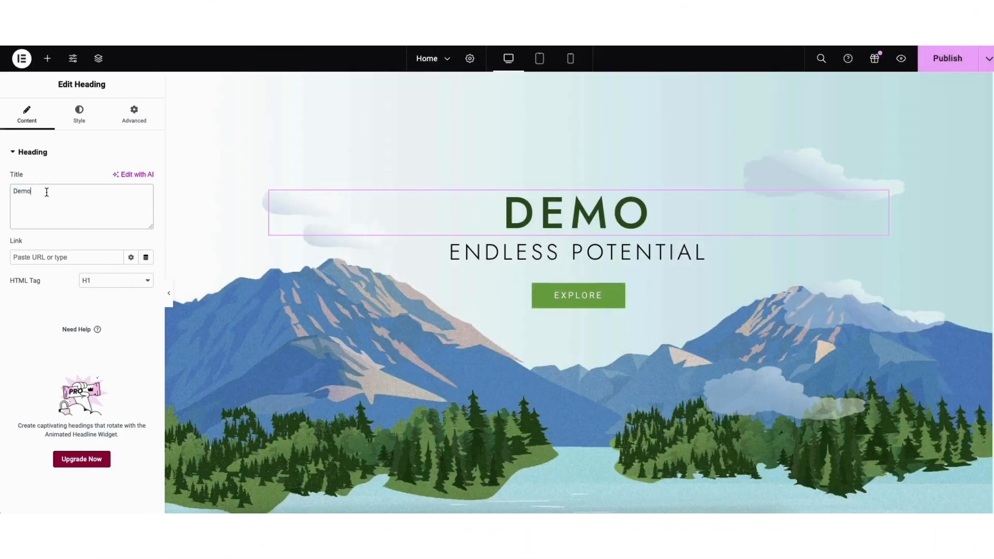
{"action": "left_click_drag", "start_coordinate": [41, 450], "coordinate": [356, 411]}
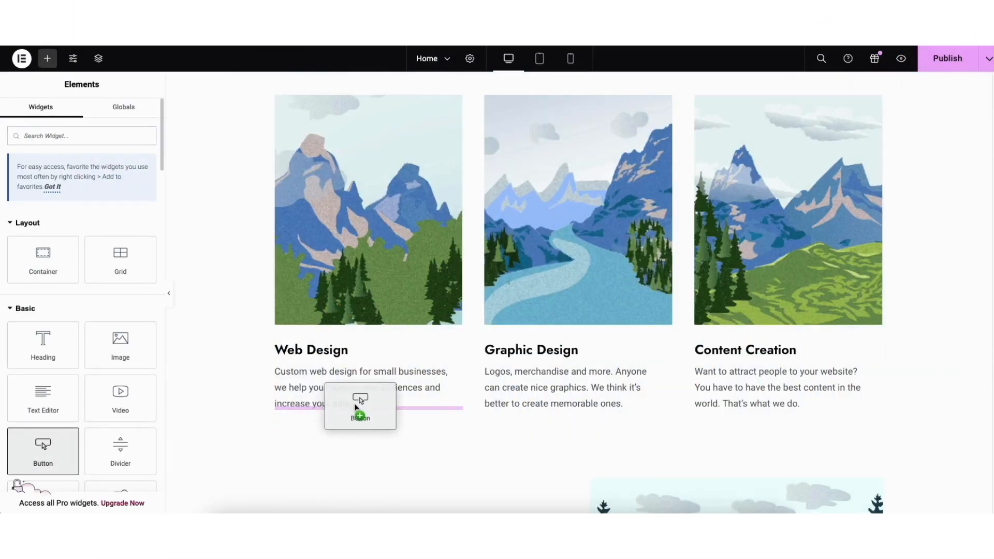
{"action": "left_click_drag", "start_coordinate": [357, 411], "coordinate": [356, 406]}
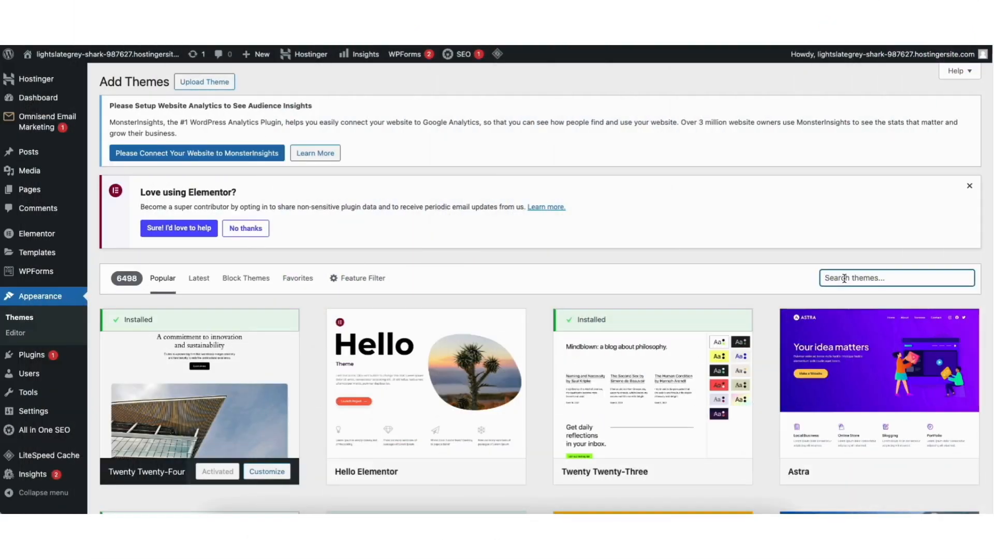
- Search the theme directory for astra, then install and activate the Astra theme
{"action": "type", "text": "astra"}
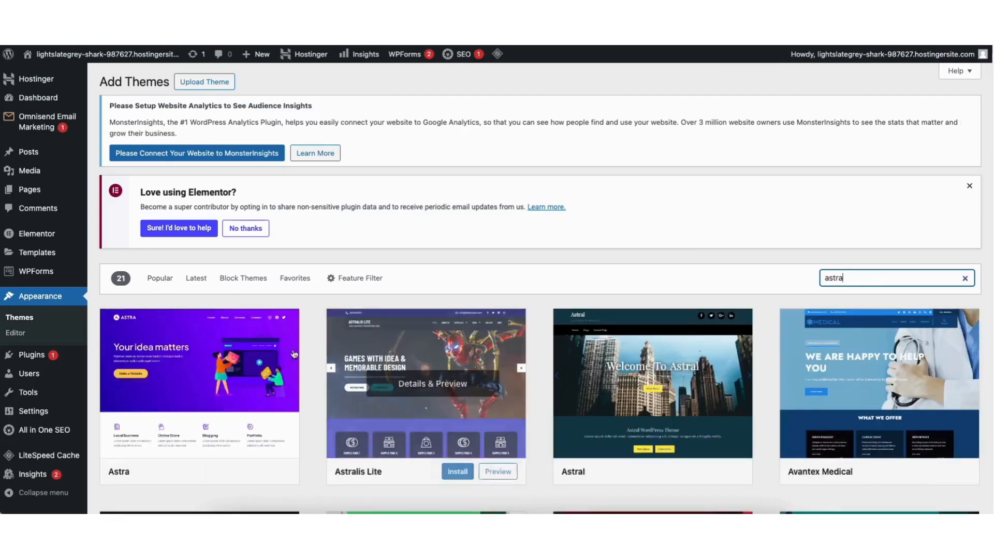
{"action": "left_click", "coordinate": [231, 471]}
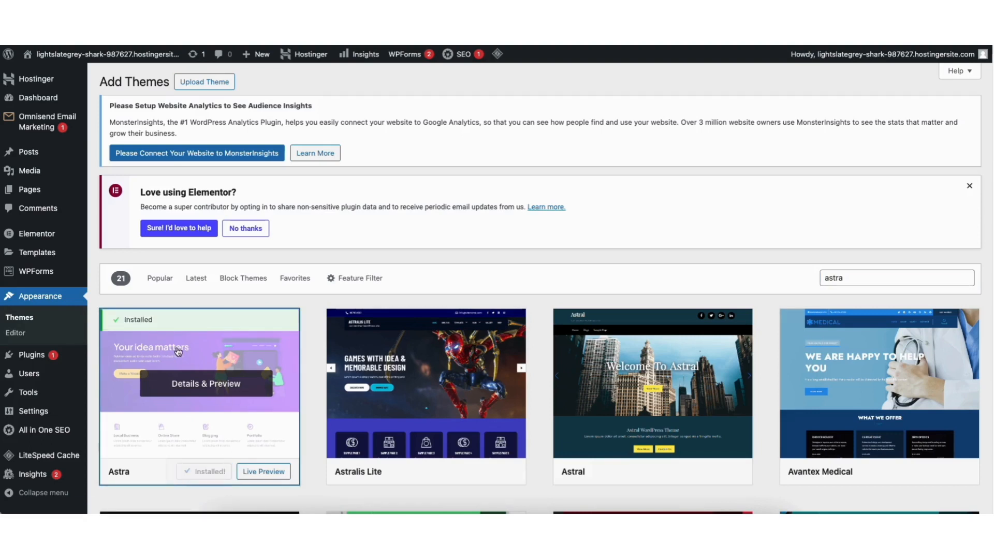
{"action": "left_click", "coordinate": [216, 470]}
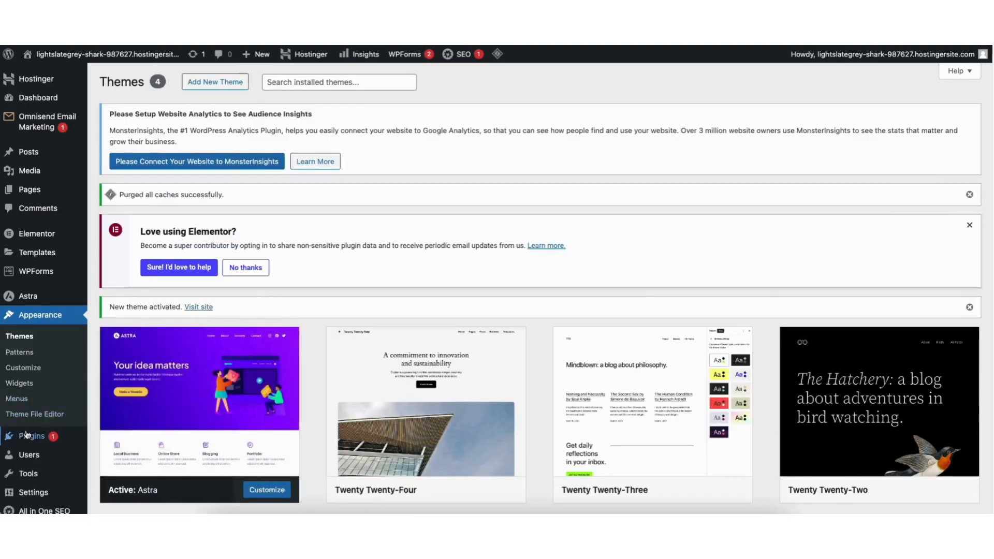
- Find the Starter Templates plugin by Brainstorm Force with the search "starter templates", then install and activate it
{"action": "mouse_move", "coordinate": [30, 440]}
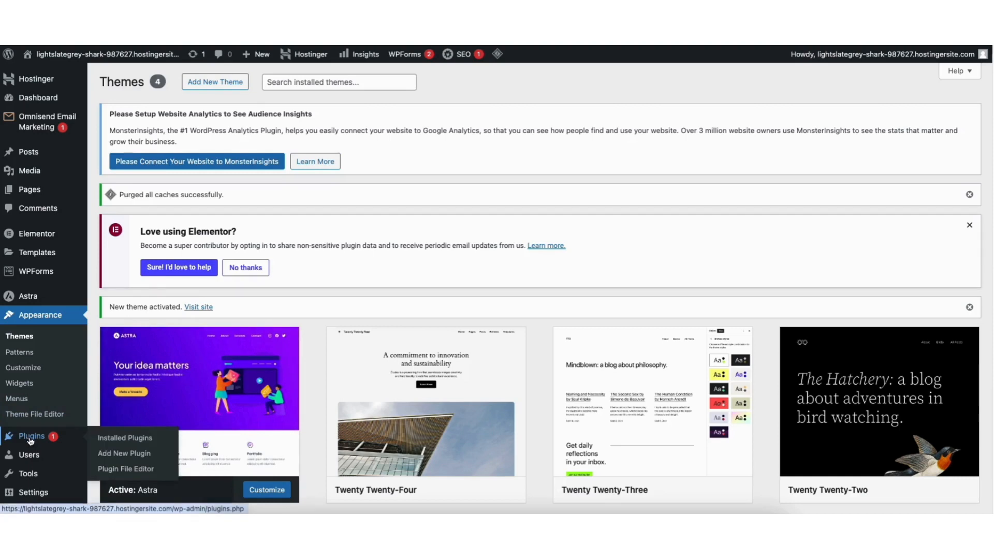
{"action": "left_click", "coordinate": [131, 455]}
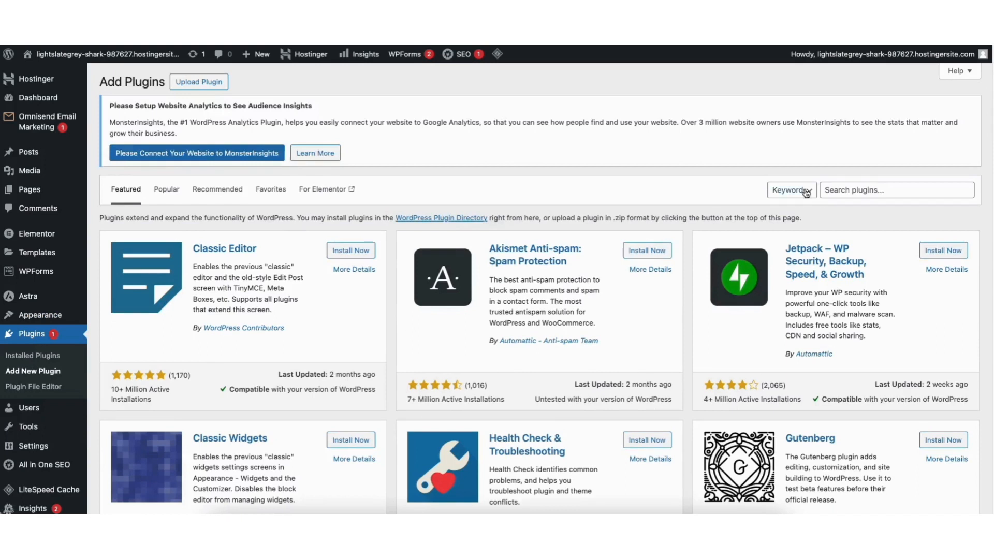
{"action": "left_click", "coordinate": [859, 189]}
{"action": "type", "text": "starter templates"}
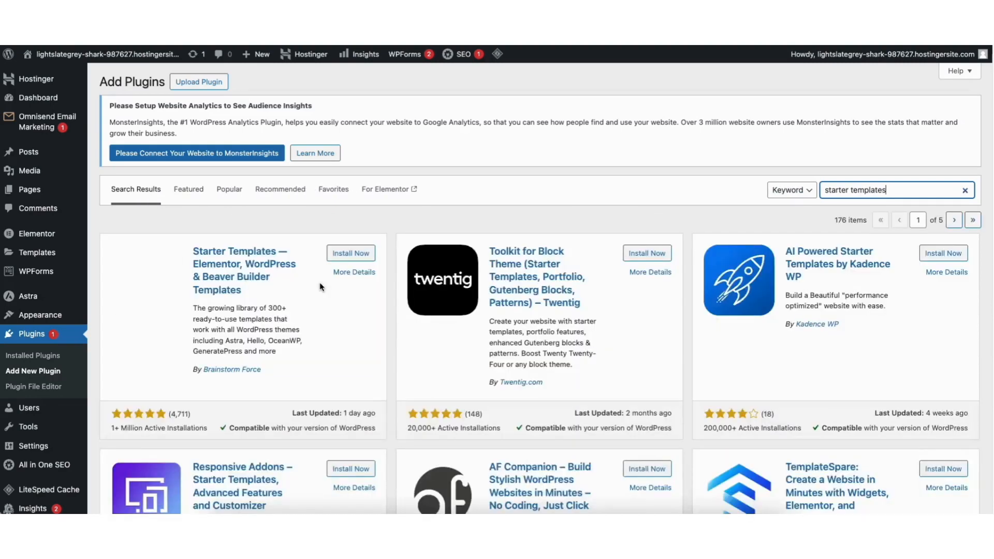
{"action": "left_click", "coordinate": [342, 254]}
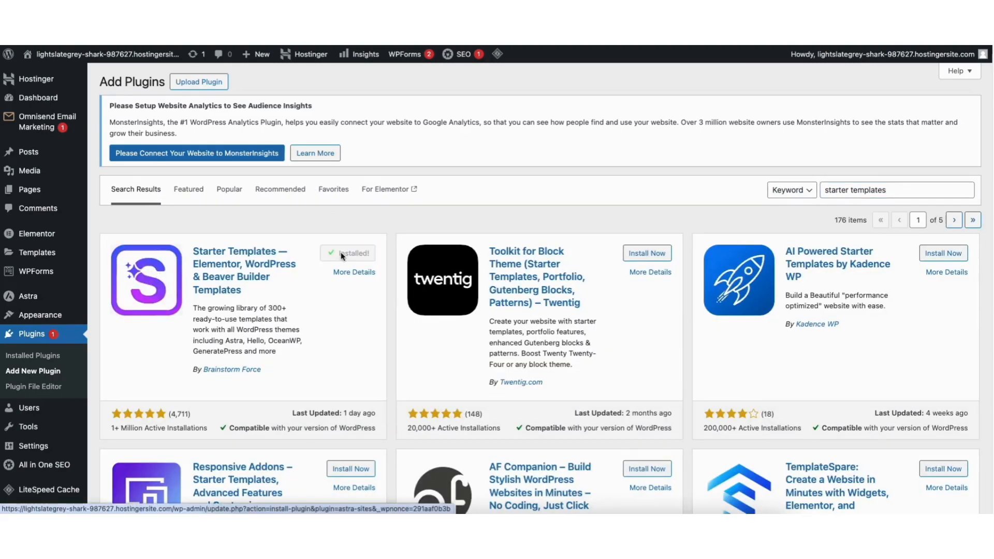
{"action": "left_click", "coordinate": [344, 255]}
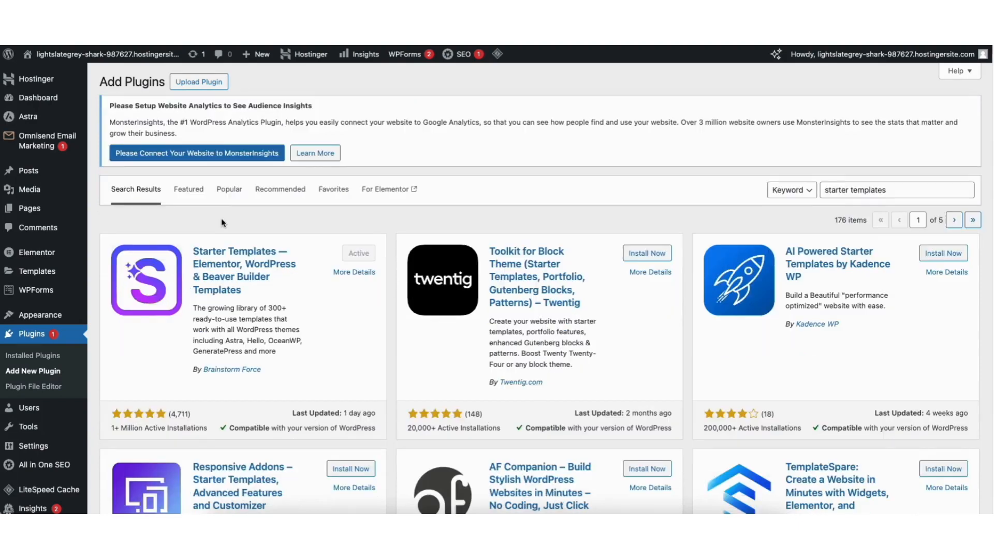
- Open the Starter Templates library and browse its Elementor website designs
{"action": "mouse_move", "coordinate": [41, 316]}
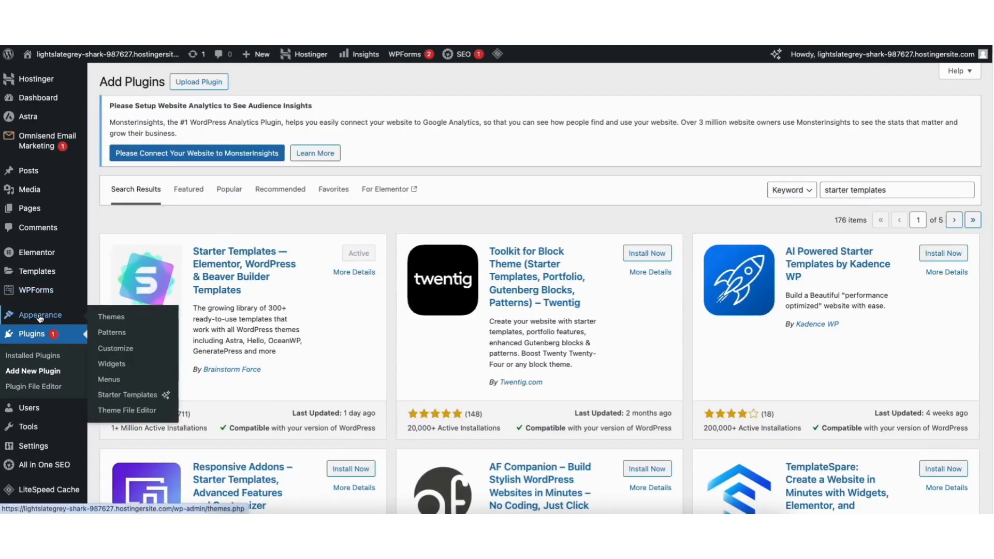
{"action": "left_click", "coordinate": [127, 396]}
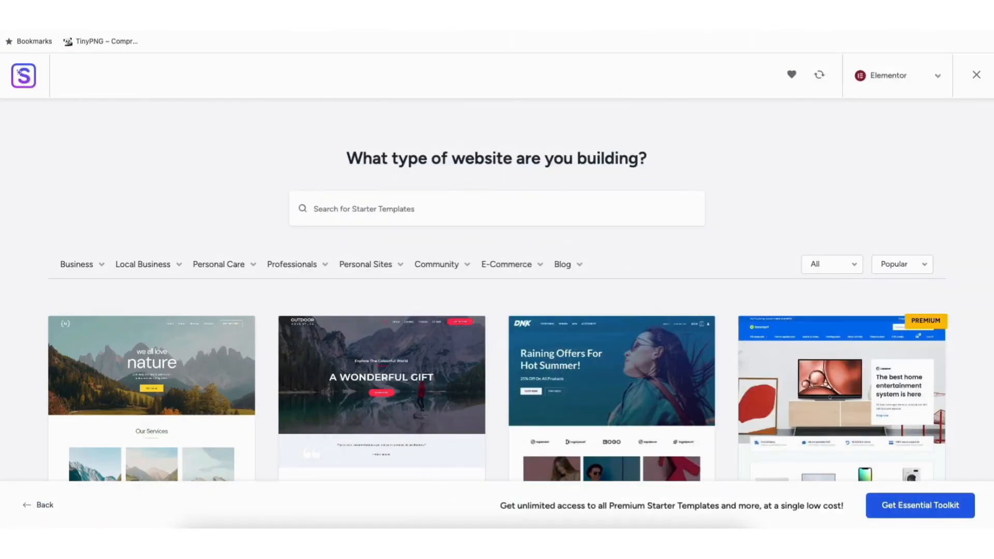
{"action": "scroll", "coordinate": [497, 336], "scroll_direction": "down", "scroll_amount": 1}
{"action": "scroll", "coordinate": [58, 414], "scroll_direction": "down", "scroll_amount": 8}
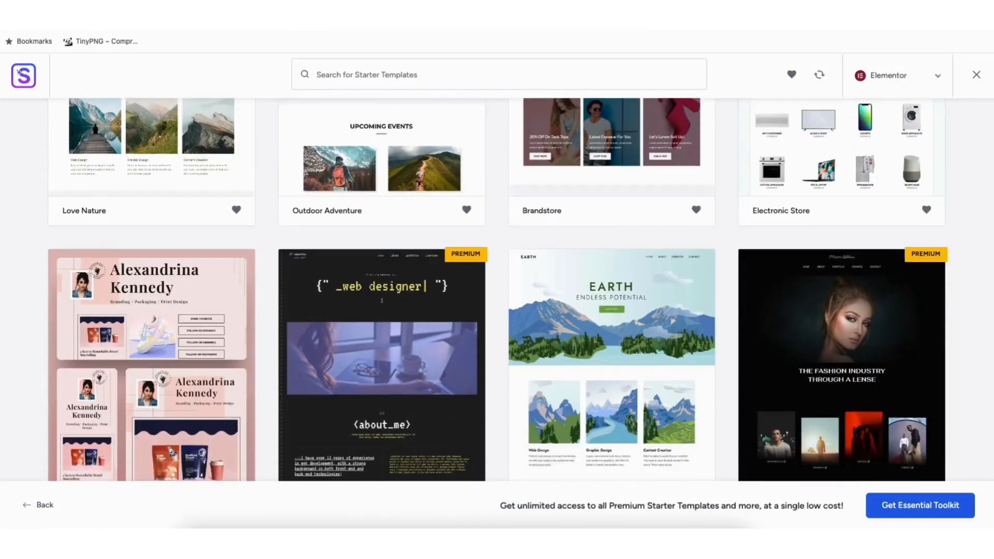
{"action": "scroll", "coordinate": [59, 414], "scroll_direction": "down", "scroll_amount": 10}
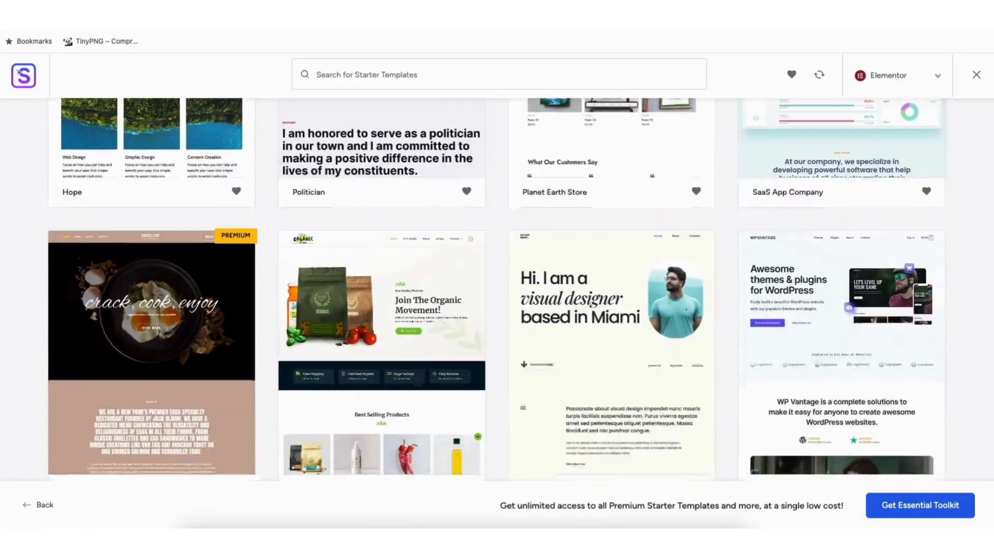
{"action": "scroll", "coordinate": [496, 290], "scroll_direction": "down", "scroll_amount": 3}
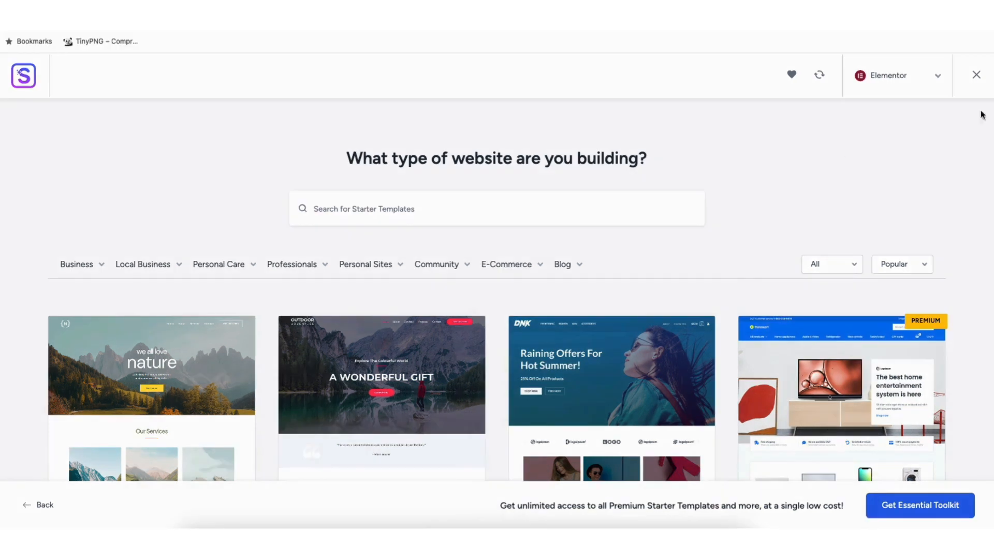
- Preview the Love Nature template and return to the template library
{"action": "mouse_move", "coordinate": [74, 252]}
{"action": "left_click", "coordinate": [147, 377]}
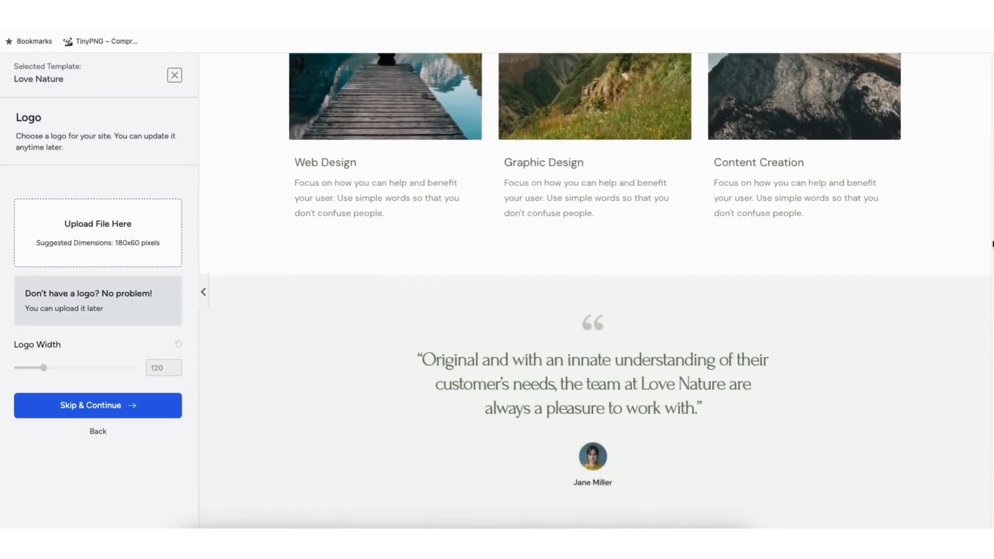
{"action": "left_click", "coordinate": [174, 76]}
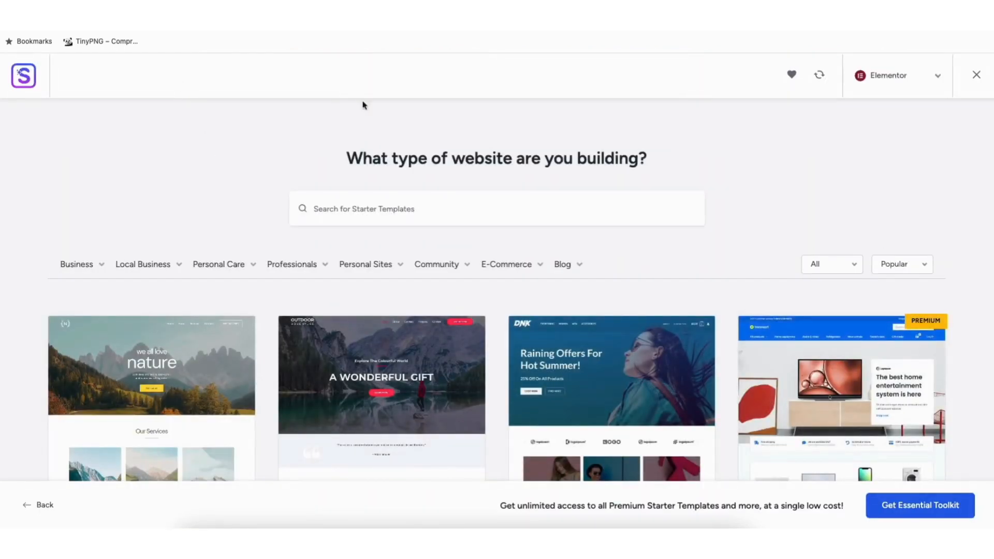
- Browse the Elementor designs in the template library and select the Planet Earth template
{"action": "scroll", "coordinate": [497, 290], "scroll_direction": "down", "scroll_amount": 7}
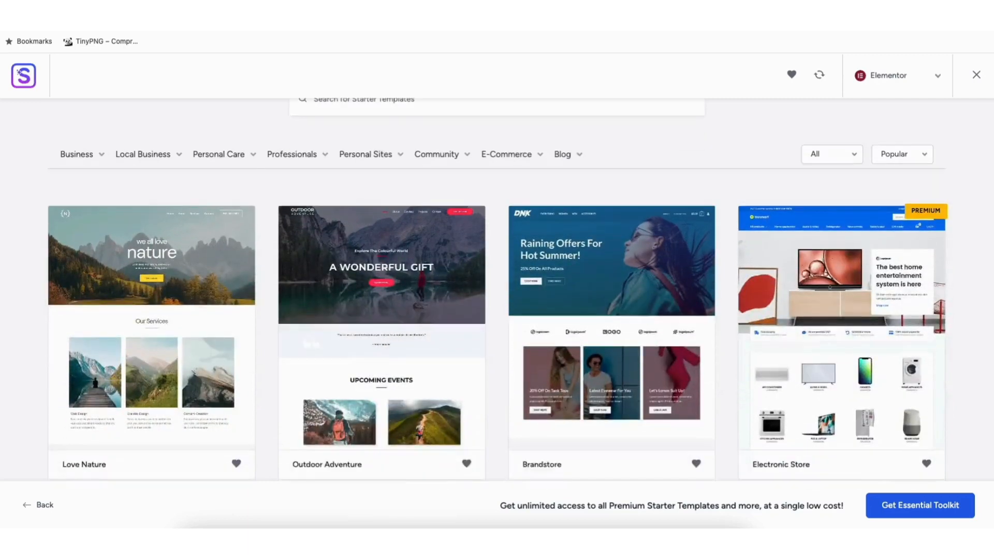
{"action": "scroll", "coordinate": [497, 290], "scroll_direction": "down", "scroll_amount": 12}
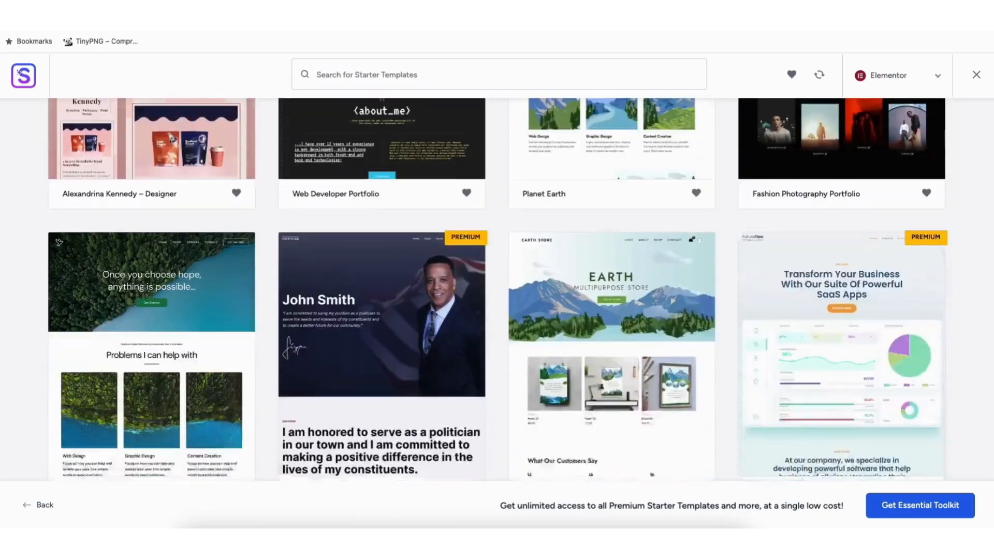
{"action": "scroll", "coordinate": [403, 293], "scroll_direction": "down", "scroll_amount": 7}
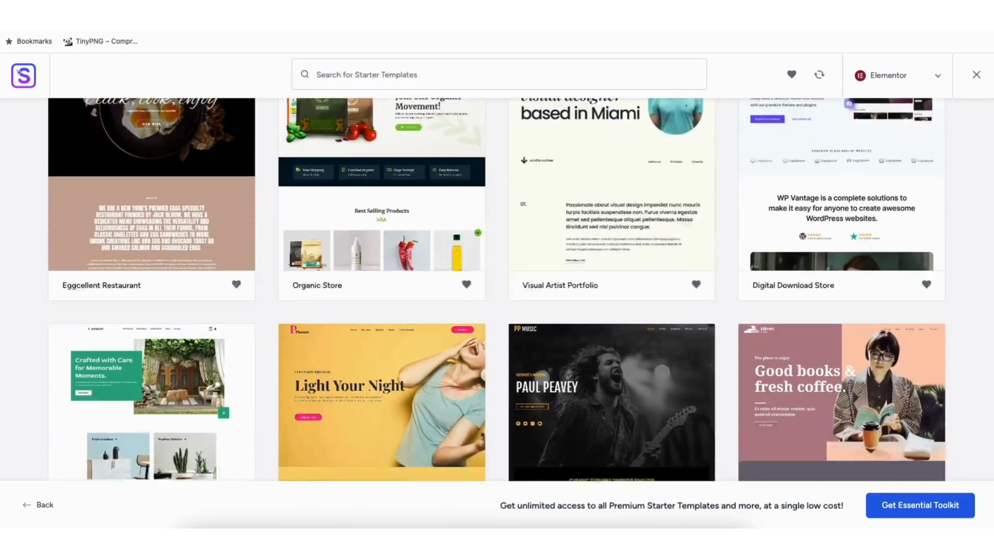
{"action": "scroll", "coordinate": [402, 293], "scroll_direction": "down", "scroll_amount": 12}
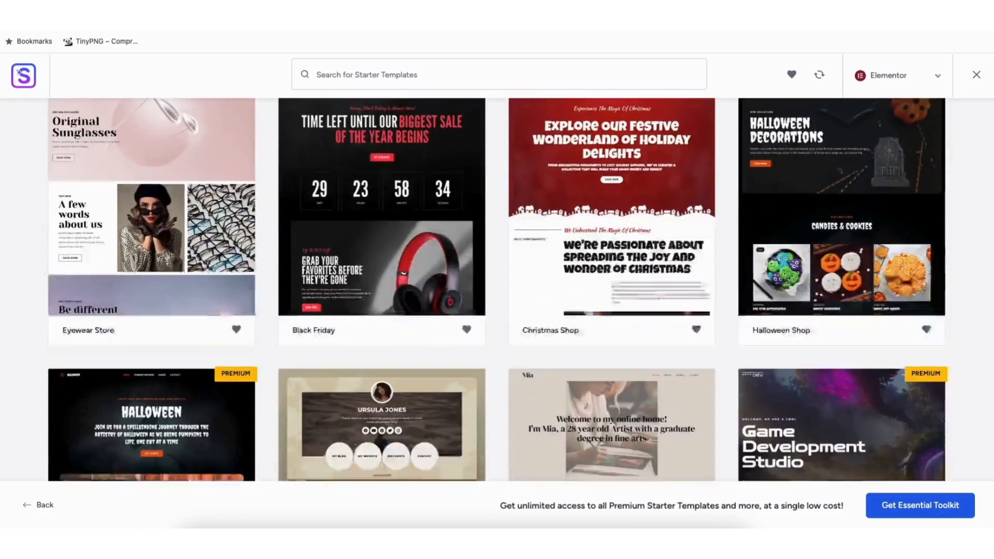
{"action": "scroll", "coordinate": [497, 290], "scroll_direction": "down", "scroll_amount": 12}
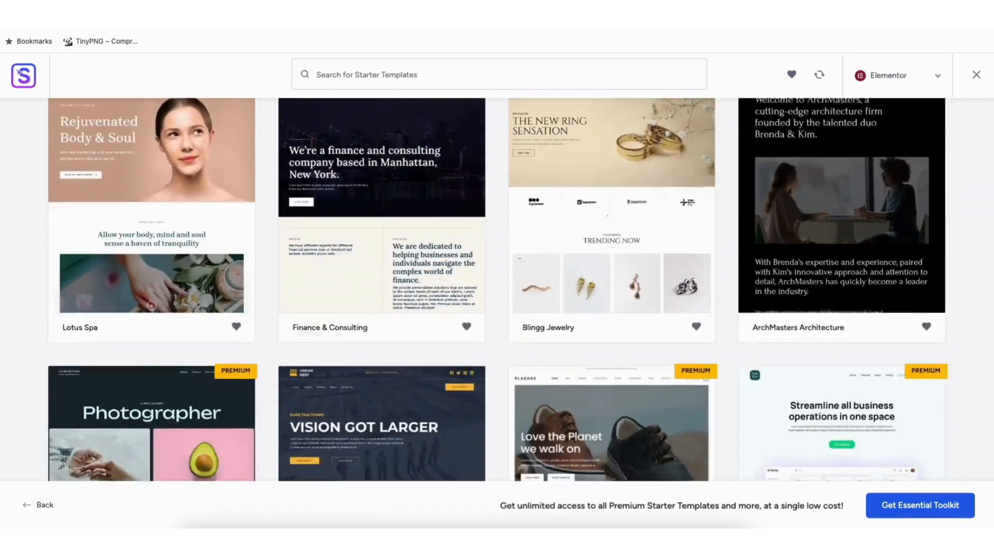
{"action": "scroll", "coordinate": [497, 290], "scroll_direction": "down", "scroll_amount": 10}
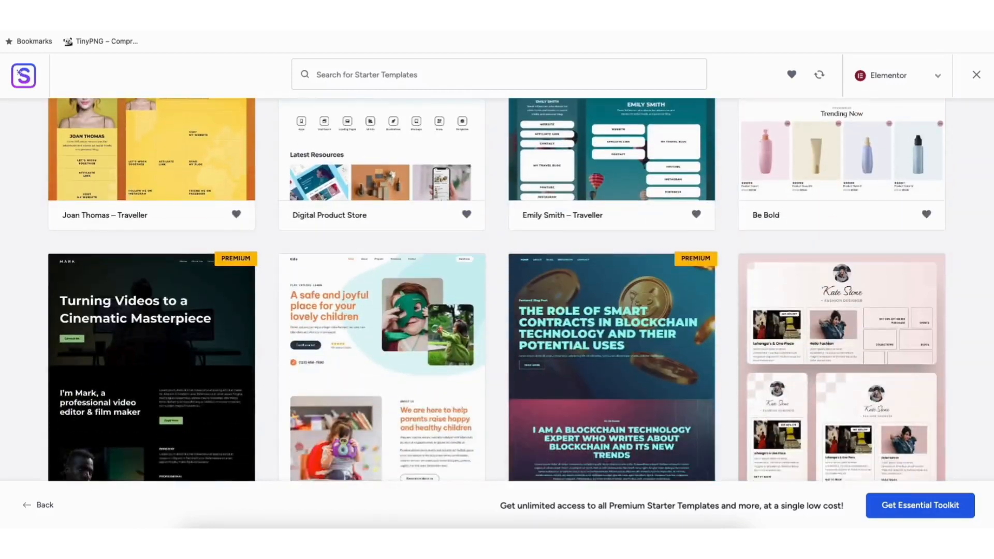
{"action": "scroll", "coordinate": [497, 290], "scroll_direction": "down", "scroll_amount": 7}
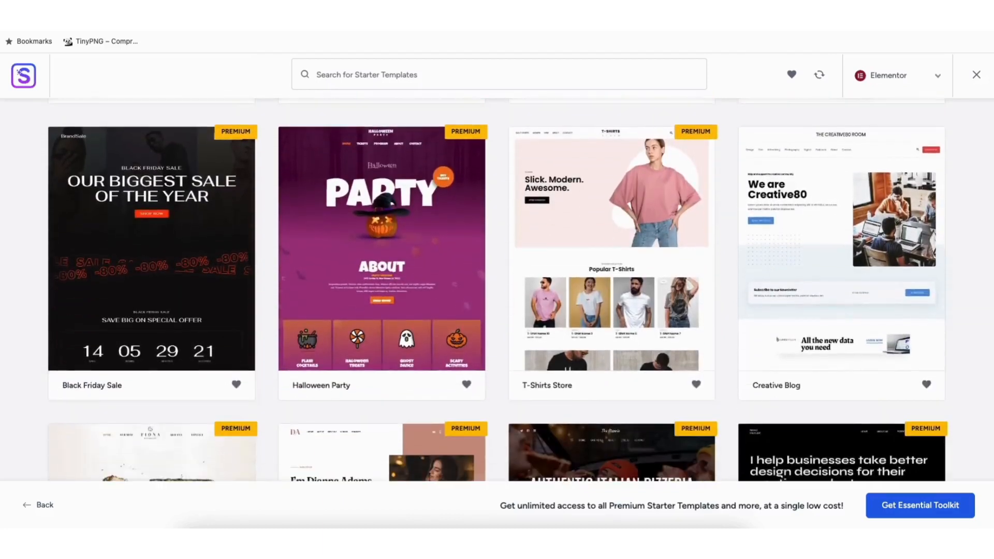
{"action": "scroll", "coordinate": [497, 290], "scroll_direction": "down", "scroll_amount": 8}
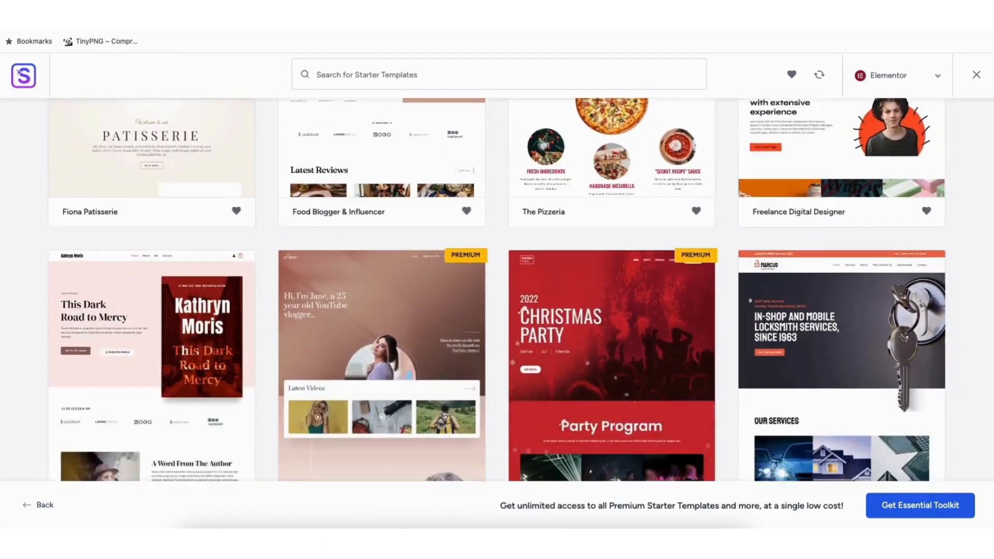
{"action": "scroll", "coordinate": [501, 234], "scroll_direction": "down", "scroll_amount": 12}
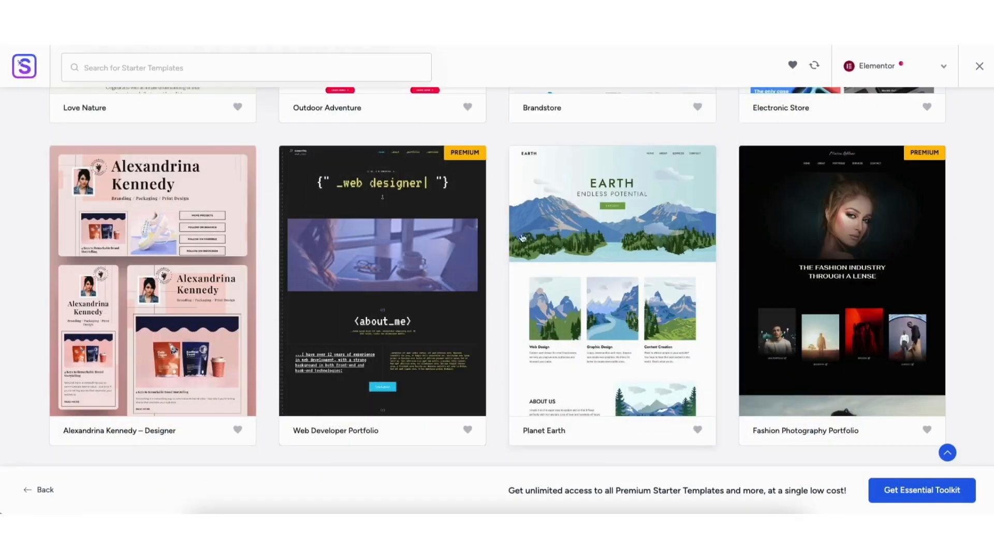
{"action": "left_click", "coordinate": [602, 250]}
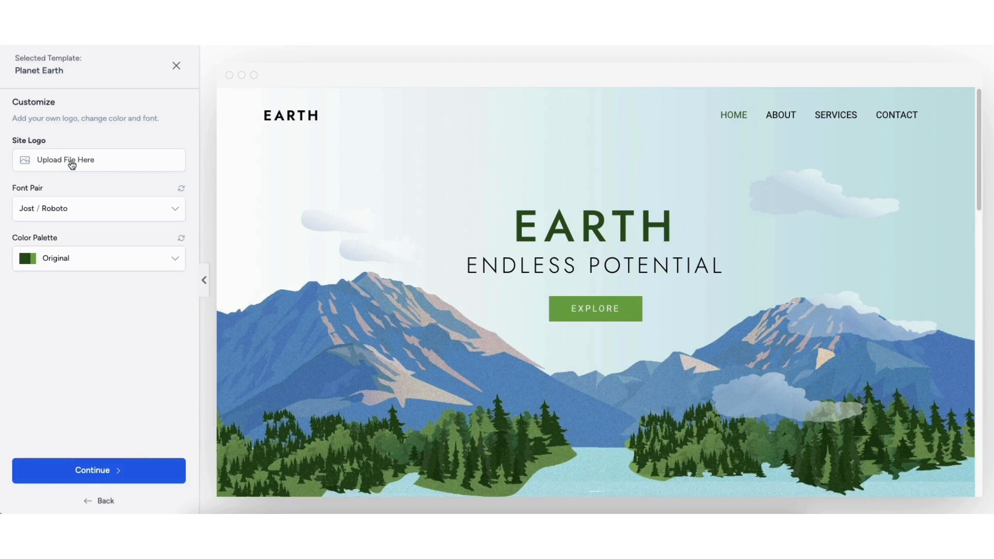
- Try the Style 1, Style 2 and Style 3 color palettes on the Planet Earth template and restore the Original palette
{"action": "left_click", "coordinate": [85, 209]}
{"action": "left_click", "coordinate": [85, 208]}
{"action": "left_click", "coordinate": [86, 265]}
{"action": "left_click", "coordinate": [64, 317]}
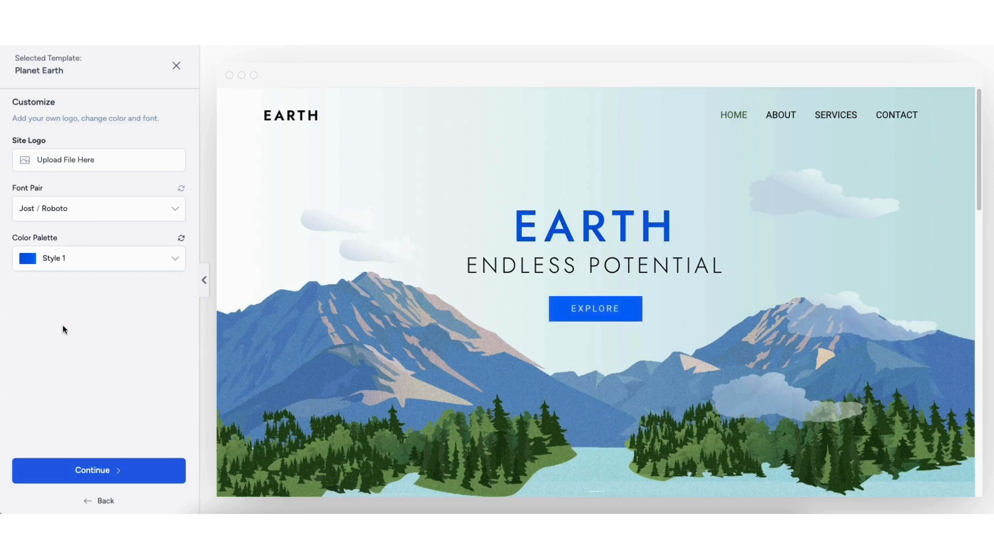
{"action": "left_click", "coordinate": [59, 262]}
{"action": "left_click", "coordinate": [57, 334]}
{"action": "left_click", "coordinate": [61, 259]}
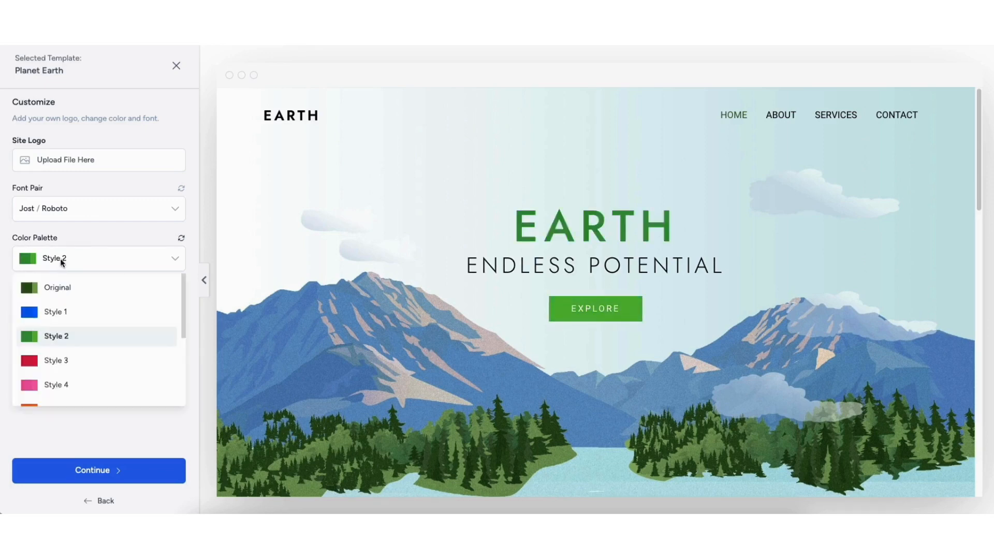
{"action": "left_click", "coordinate": [55, 360]}
{"action": "left_click", "coordinate": [62, 258]}
{"action": "left_click", "coordinate": [64, 285]}
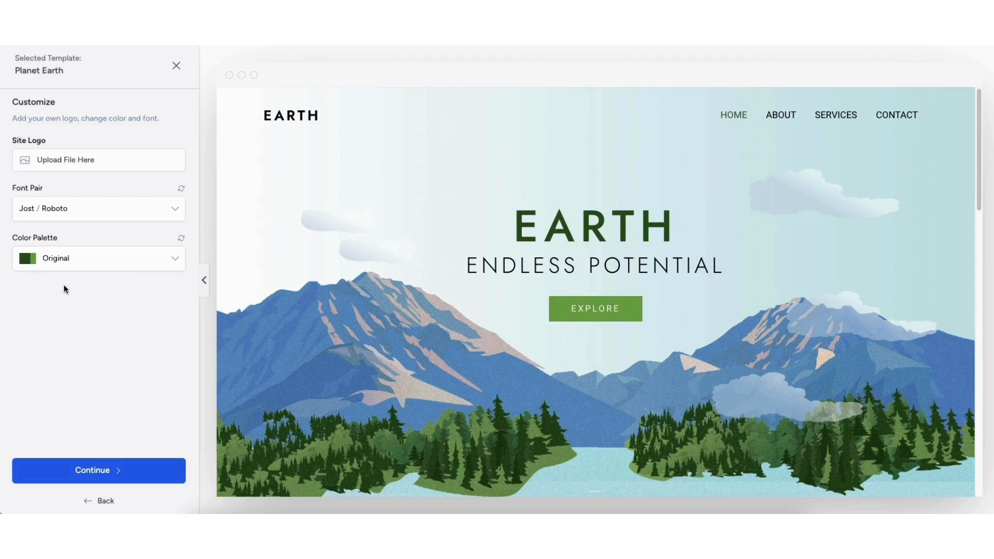
- Accept the Planet Earth customization, skip the optional features, and build the website with the preselected import options
{"action": "left_click", "coordinate": [91, 469]}
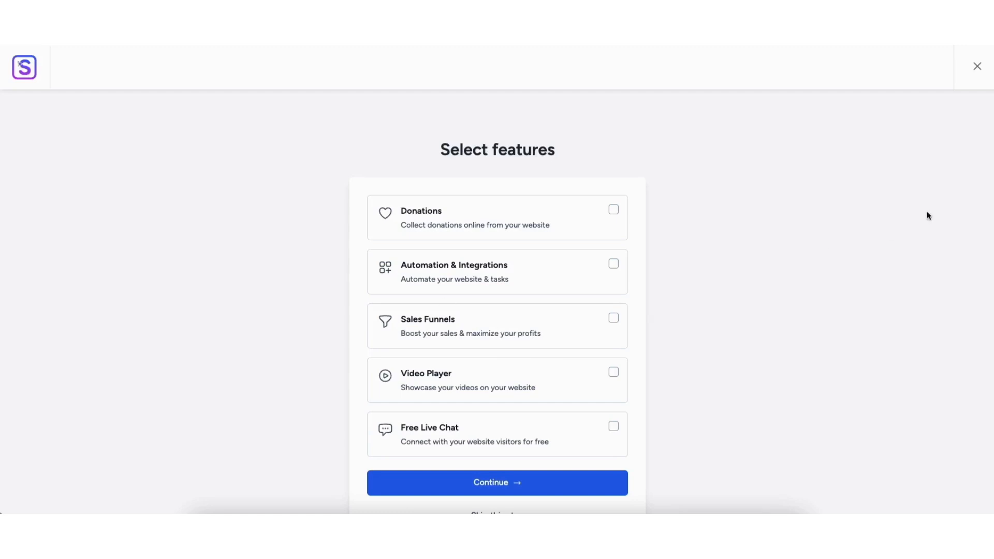
{"action": "scroll", "coordinate": [497, 321], "scroll_direction": "down", "scroll_amount": 1}
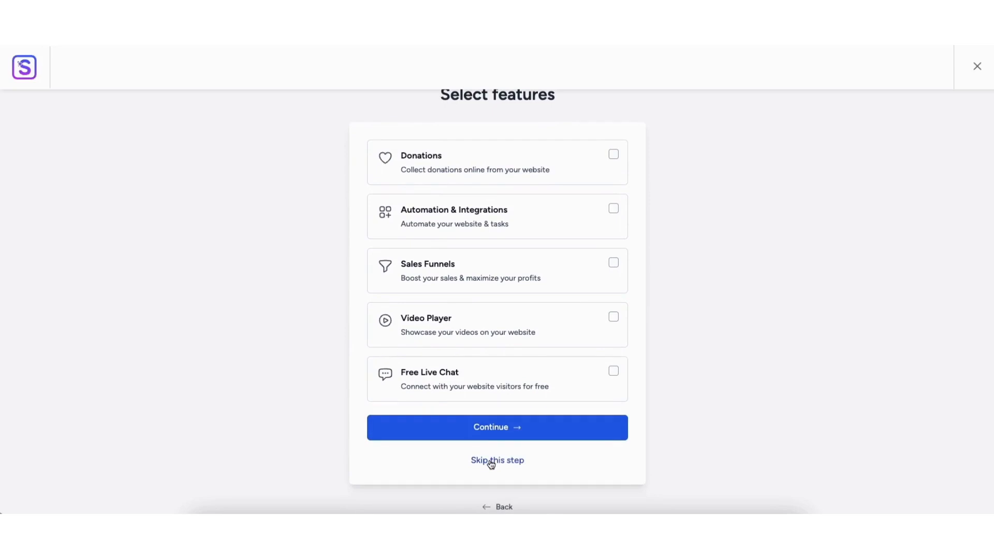
{"action": "left_click", "coordinate": [491, 460]}
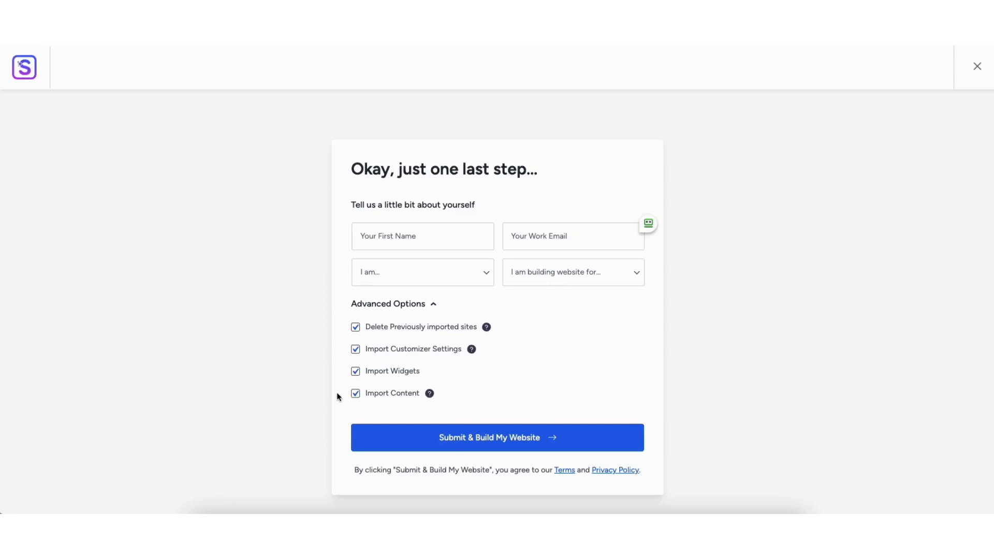
{"action": "left_click", "coordinate": [483, 438]}
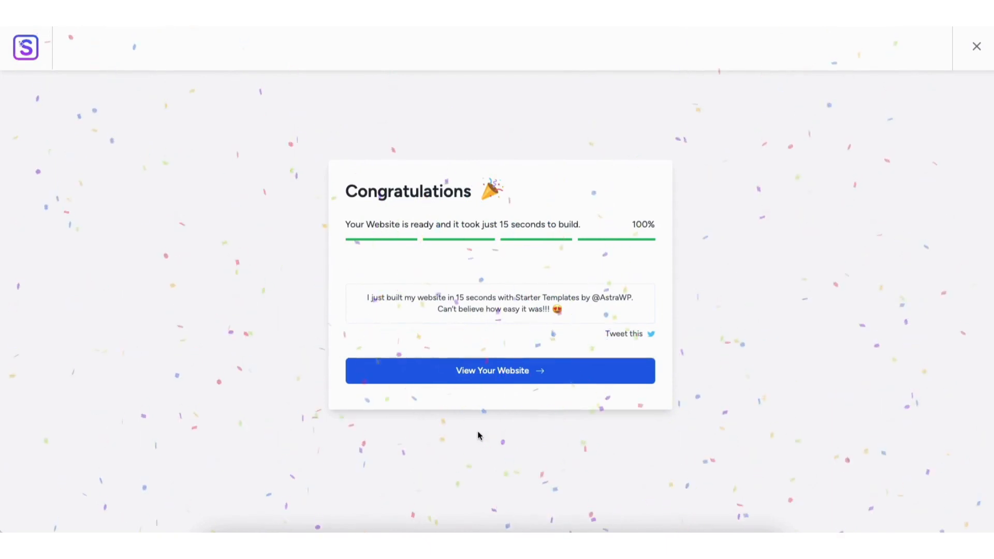
- View the newly built website and look through its home page sections down to Talk To Us
{"action": "left_click", "coordinate": [479, 372]}
{"action": "scroll", "coordinate": [477, 375], "scroll_direction": "down", "scroll_amount": 5}
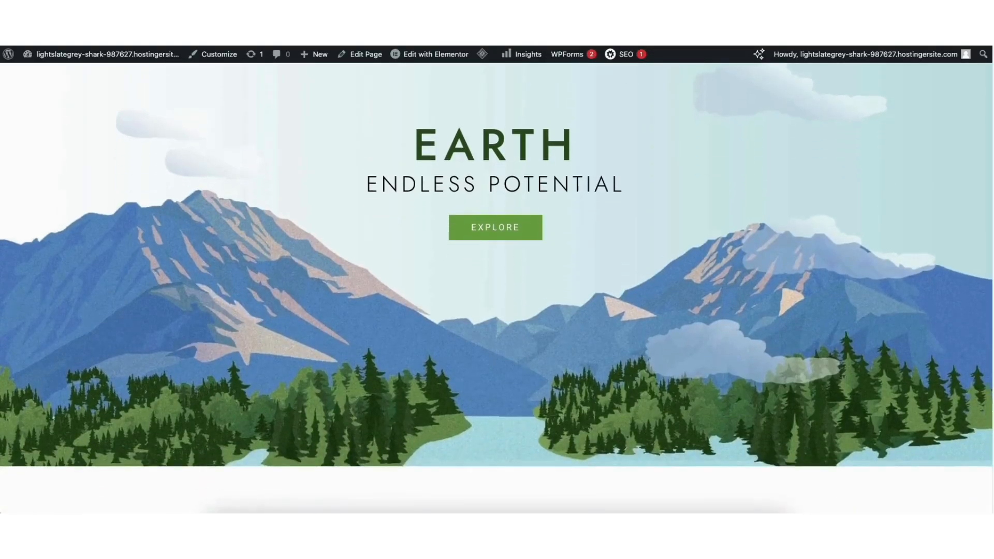
{"action": "scroll", "coordinate": [496, 288], "scroll_direction": "down", "scroll_amount": 8}
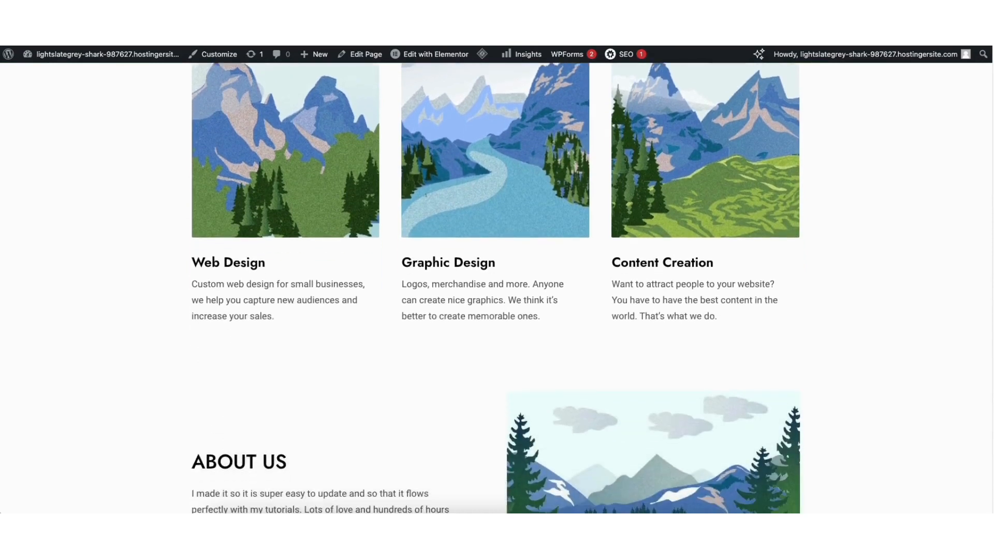
{"action": "scroll", "coordinate": [496, 287], "scroll_direction": "down", "scroll_amount": 6}
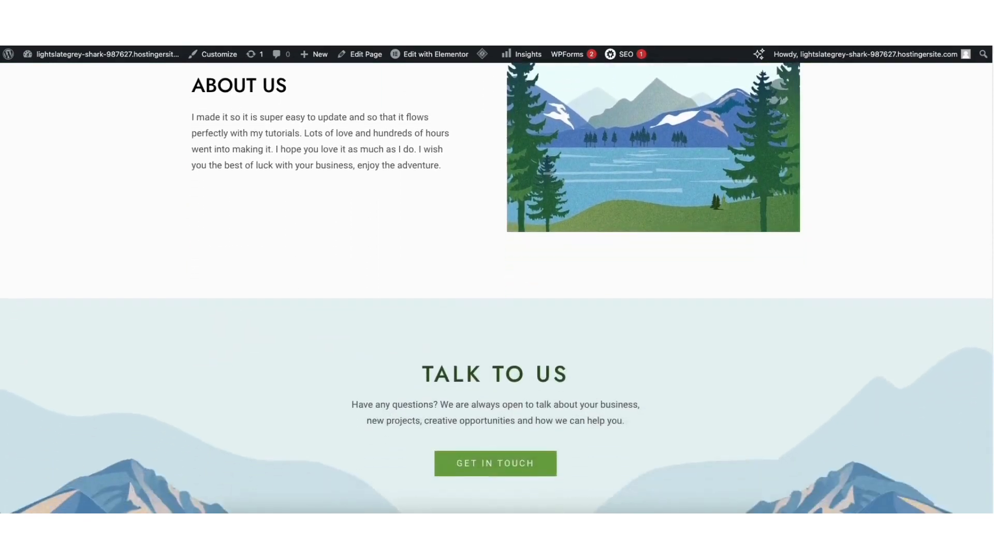
{"action": "scroll", "coordinate": [496, 288], "scroll_direction": "up", "scroll_amount": 15}
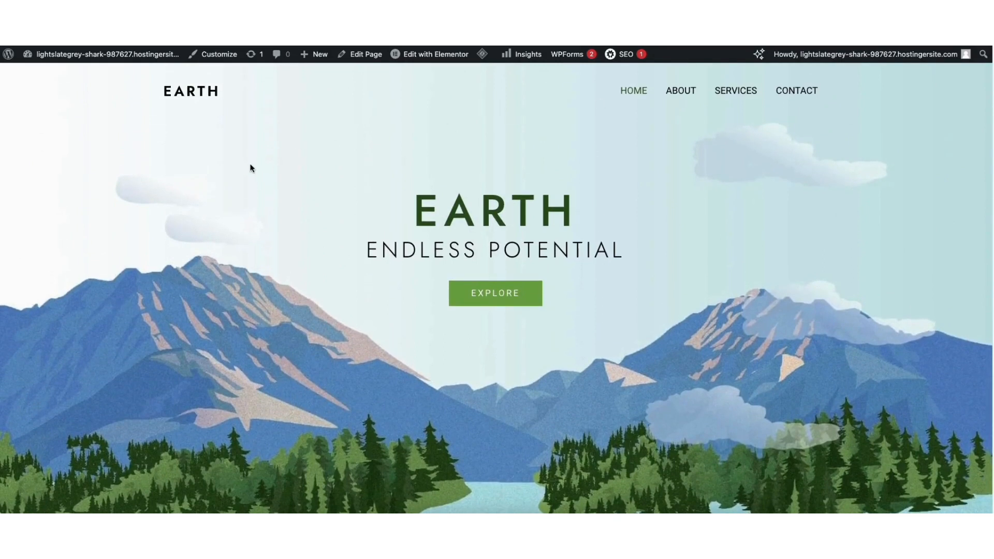
- Open Elementor's Features settings from the WordPress dashboard and set Editor Top Bar to Active
{"action": "mouse_move", "coordinate": [62, 56]}
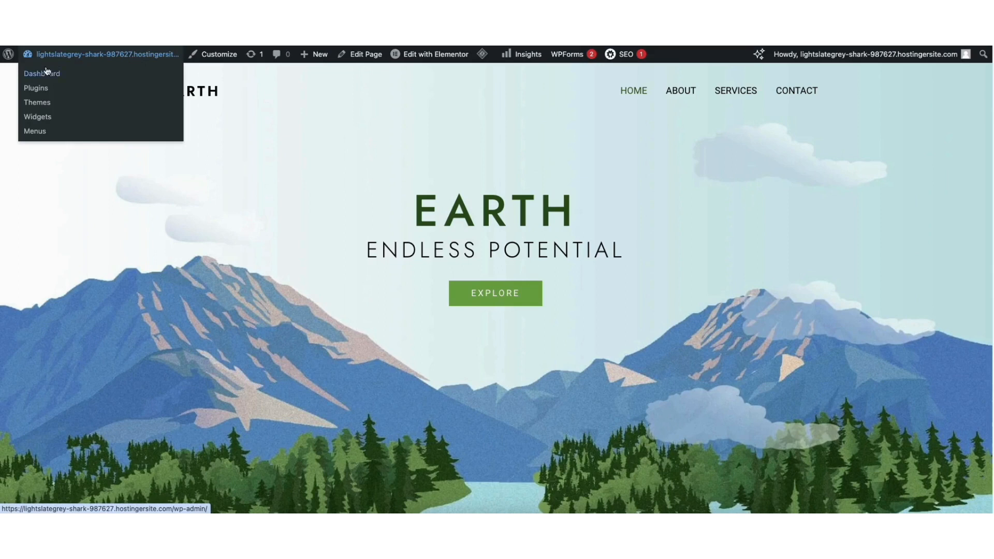
{"action": "left_click", "coordinate": [44, 78]}
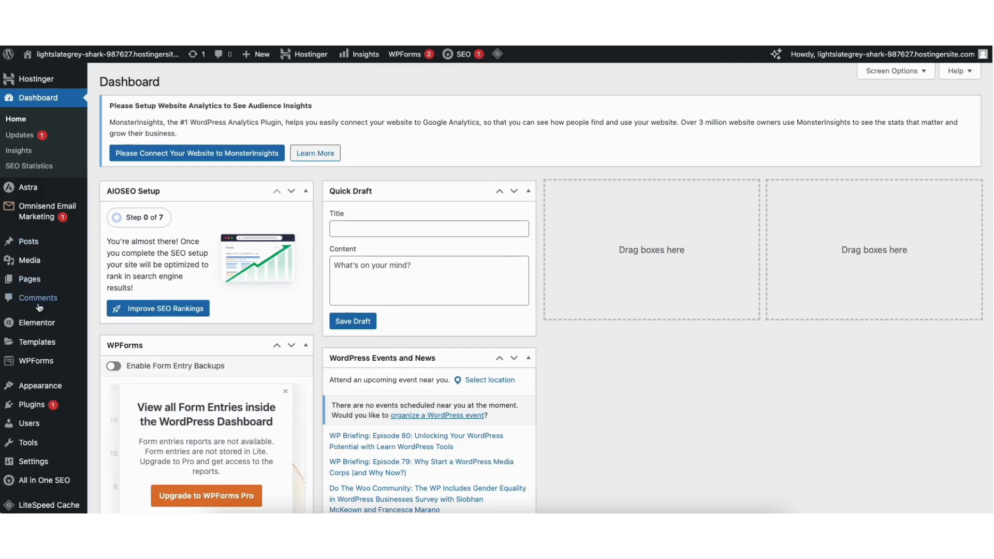
{"action": "mouse_move", "coordinate": [31, 326]}
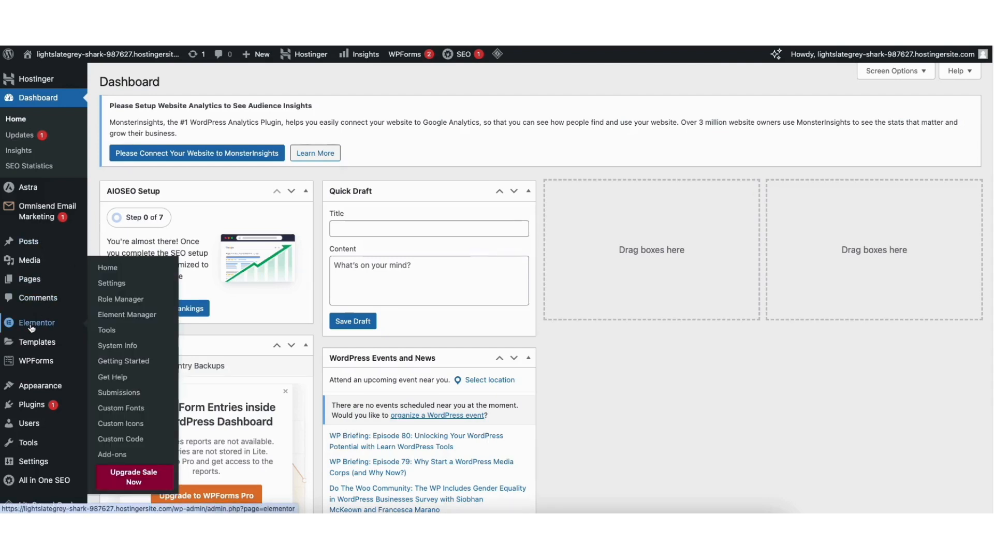
{"action": "left_click", "coordinate": [112, 283]}
{"action": "left_click", "coordinate": [288, 283]}
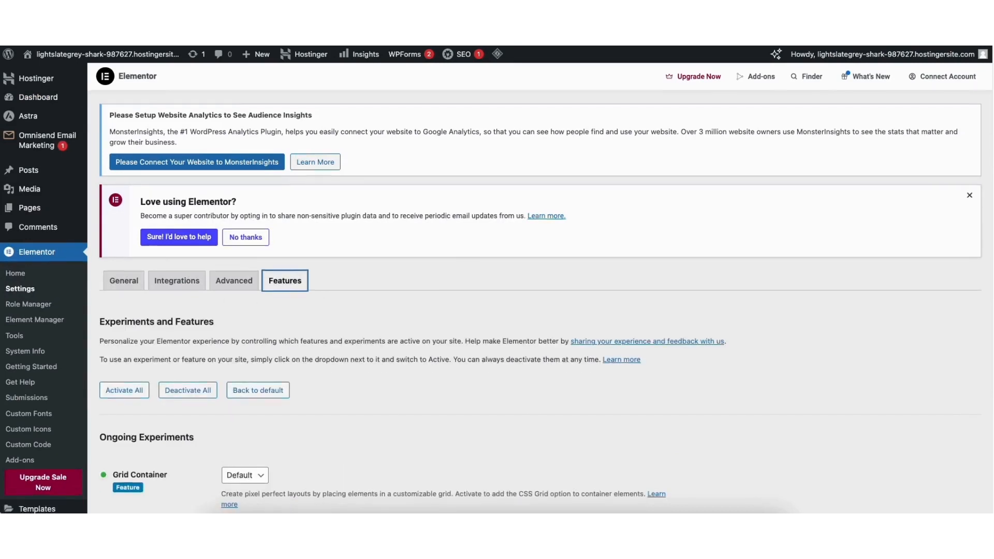
{"action": "scroll", "coordinate": [963, 164], "scroll_direction": "down", "scroll_amount": 10}
{"action": "left_click", "coordinate": [248, 176]}
{"action": "left_click", "coordinate": [245, 187]}
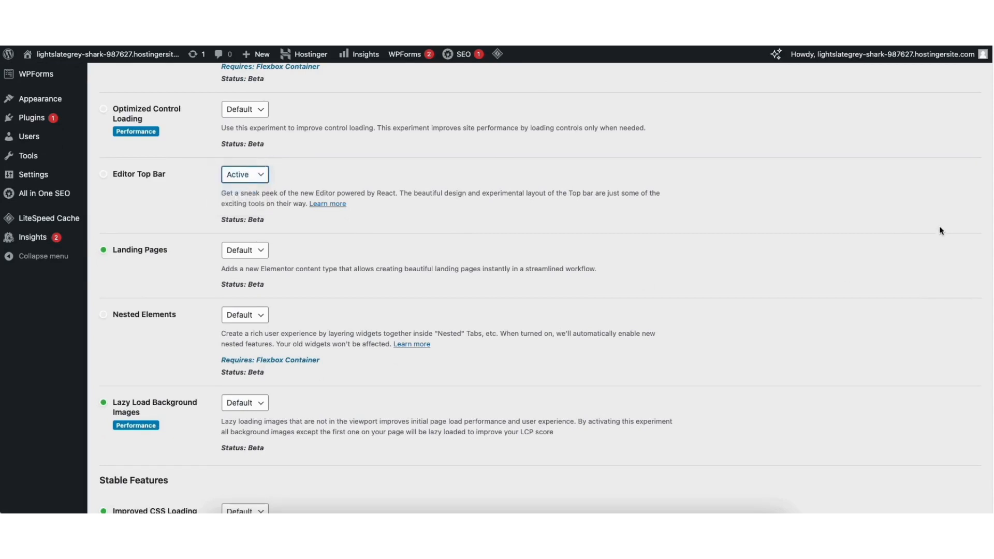
- Set the Flexbox Container feature to Active and save the Elementor settings
{"action": "scroll", "coordinate": [987, 228], "scroll_direction": "down", "scroll_amount": 7}
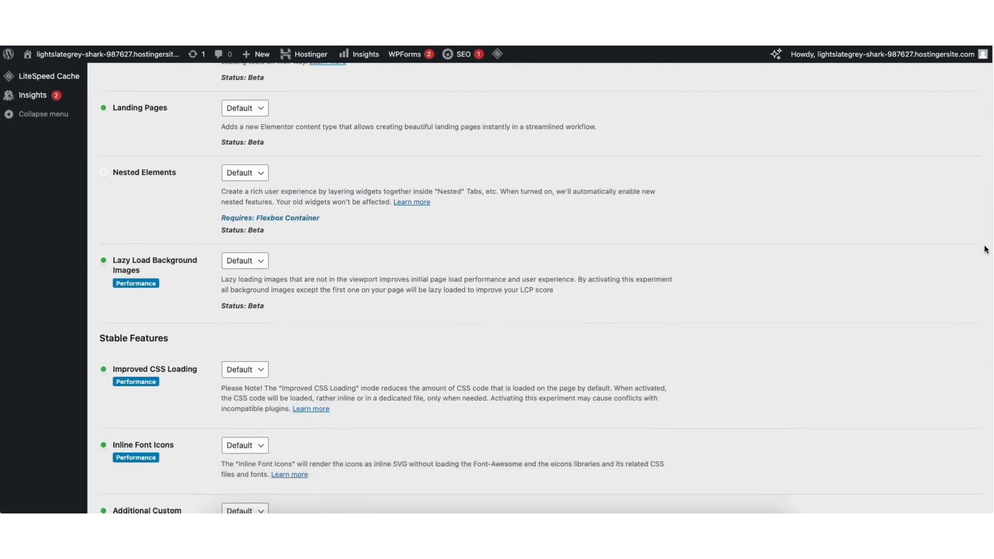
{"action": "scroll", "coordinate": [959, 319], "scroll_direction": "down", "scroll_amount": 3}
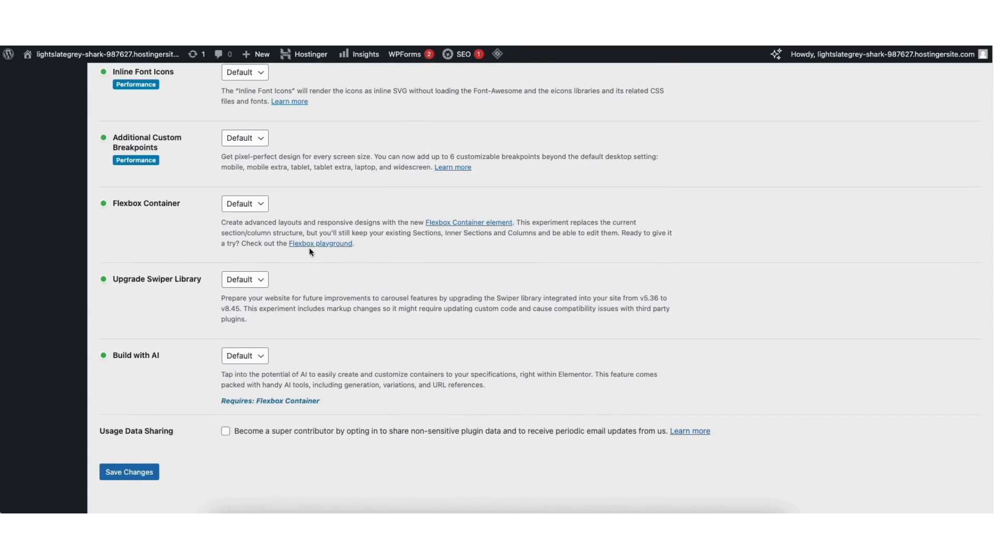
{"action": "left_click", "coordinate": [239, 207]}
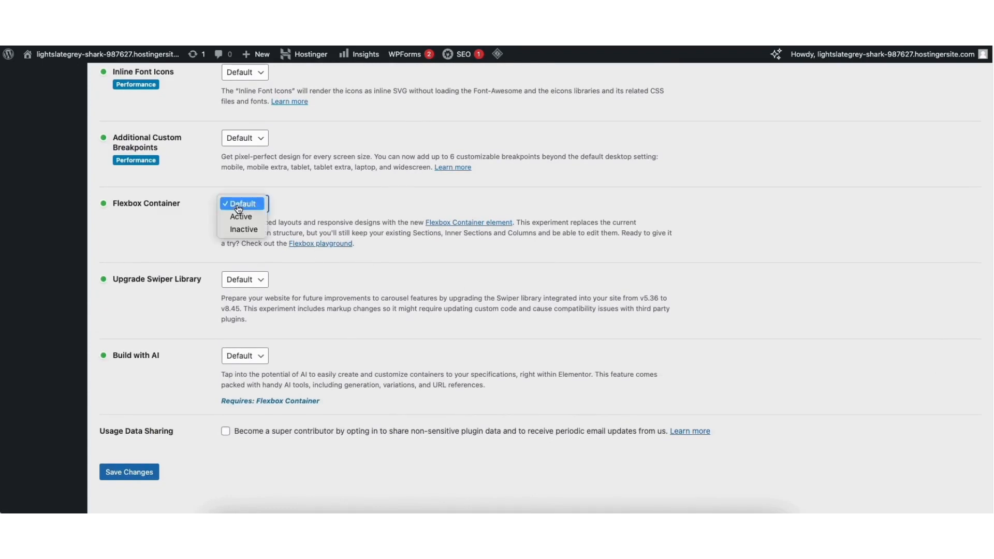
{"action": "left_click", "coordinate": [248, 217]}
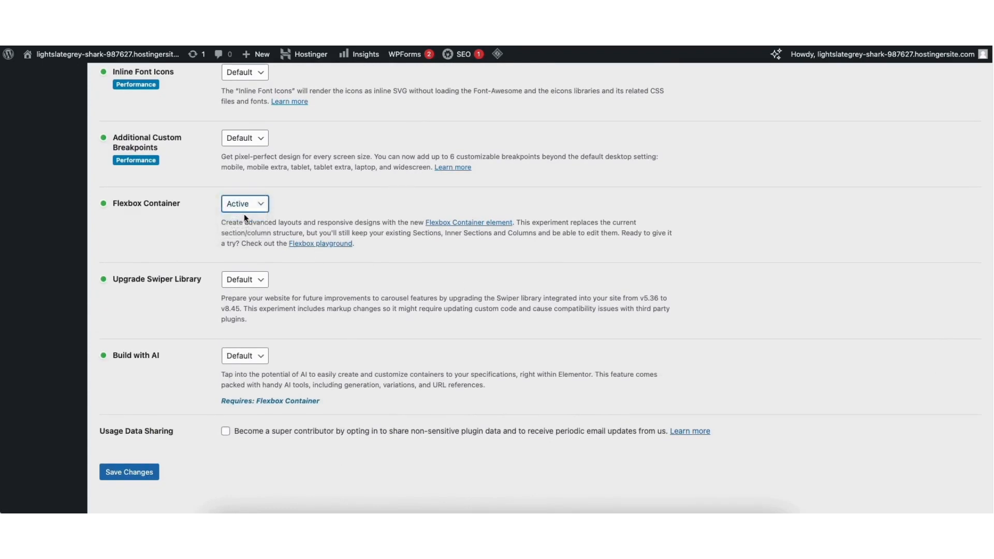
{"action": "left_click", "coordinate": [136, 475]}
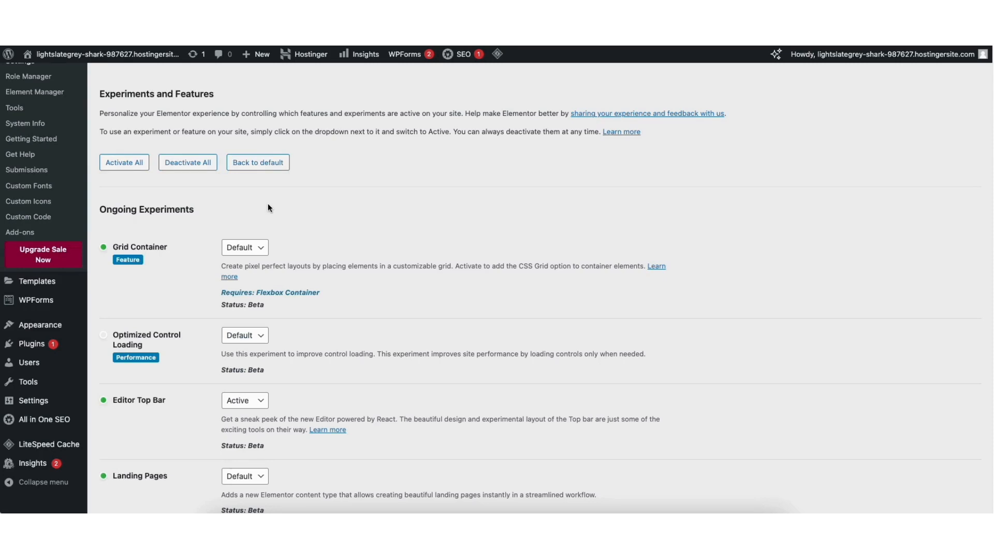
- Visit the live site and open its home page in the Elementor editor
{"action": "mouse_move", "coordinate": [54, 58]}
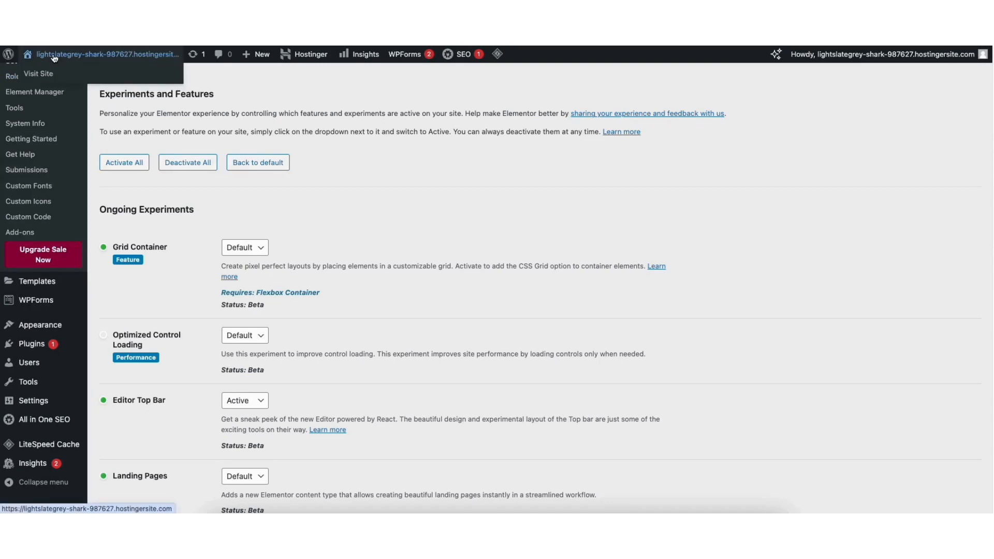
{"action": "left_click", "coordinate": [42, 75]}
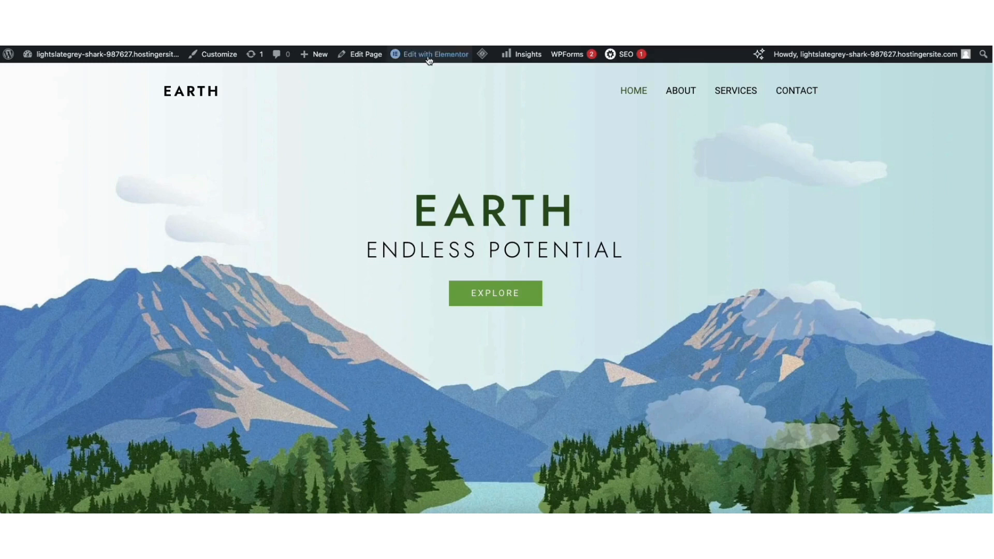
{"action": "mouse_move", "coordinate": [429, 58]}
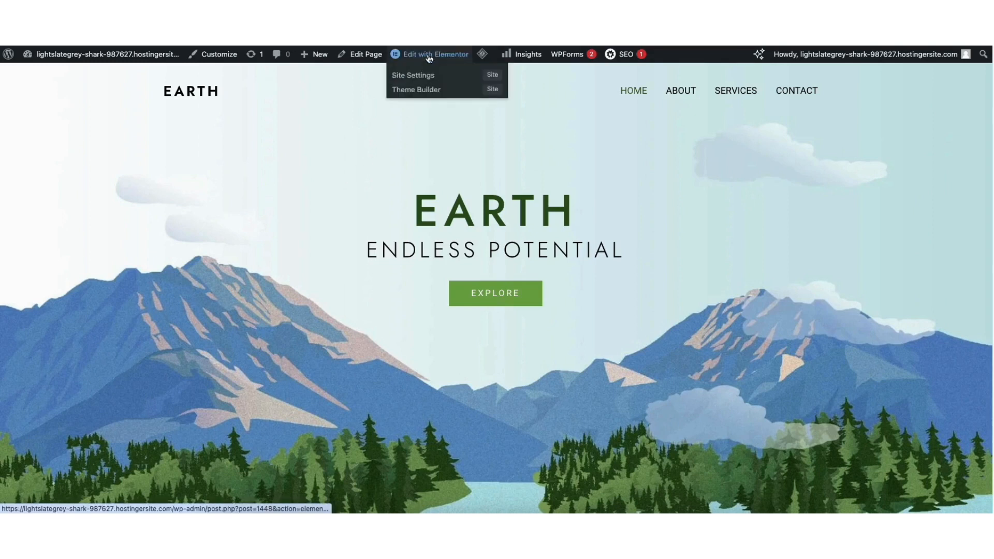
{"action": "left_click", "coordinate": [429, 54]}
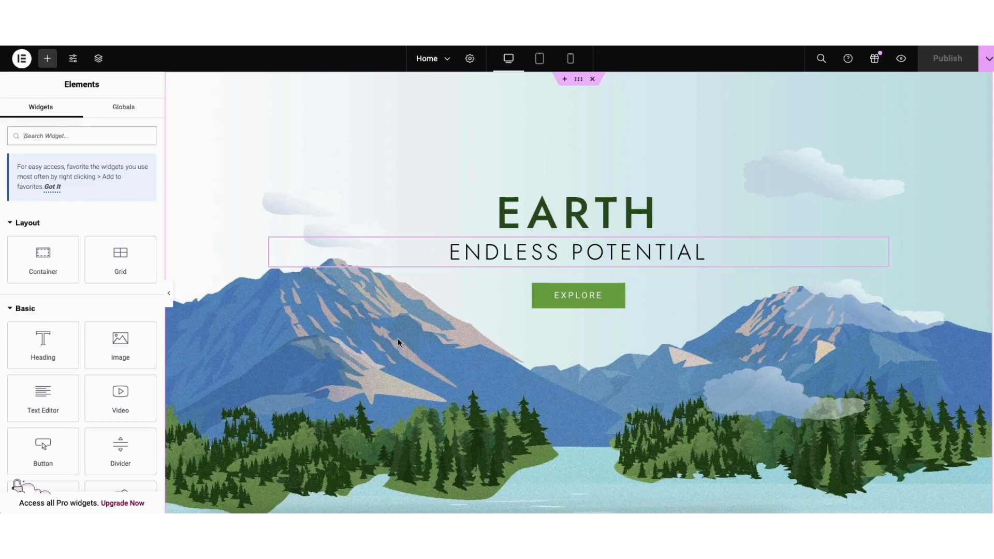
- Replace the hero section's main heading text with "Demo"
{"action": "left_click", "coordinate": [521, 209]}
{"action": "left_click_drag", "start_coordinate": [14, 190], "coordinate": [32, 190]}
{"action": "left_click", "coordinate": [52, 195]}
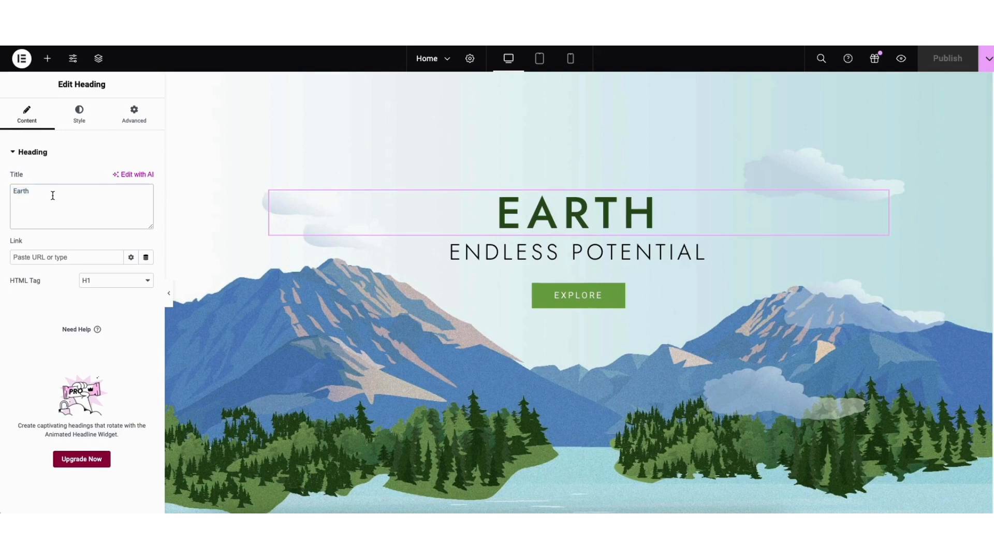
{"action": "left_click_drag", "start_coordinate": [61, 194], "coordinate": [13, 191]}
{"action": "type", "text": "Demo"}
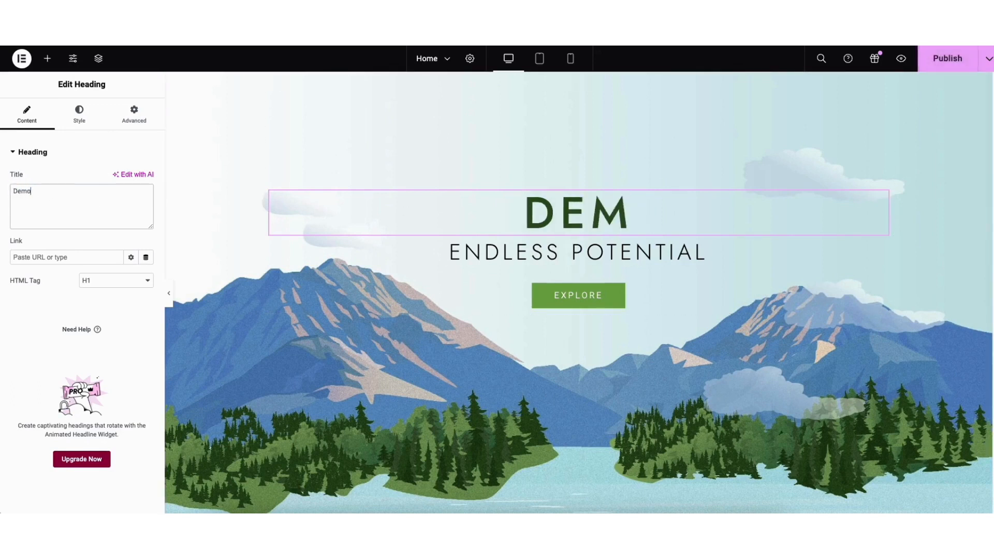
- Replace the hero subheading text with "business website" and choose H2 as its HTML tag
{"action": "left_click", "coordinate": [484, 256]}
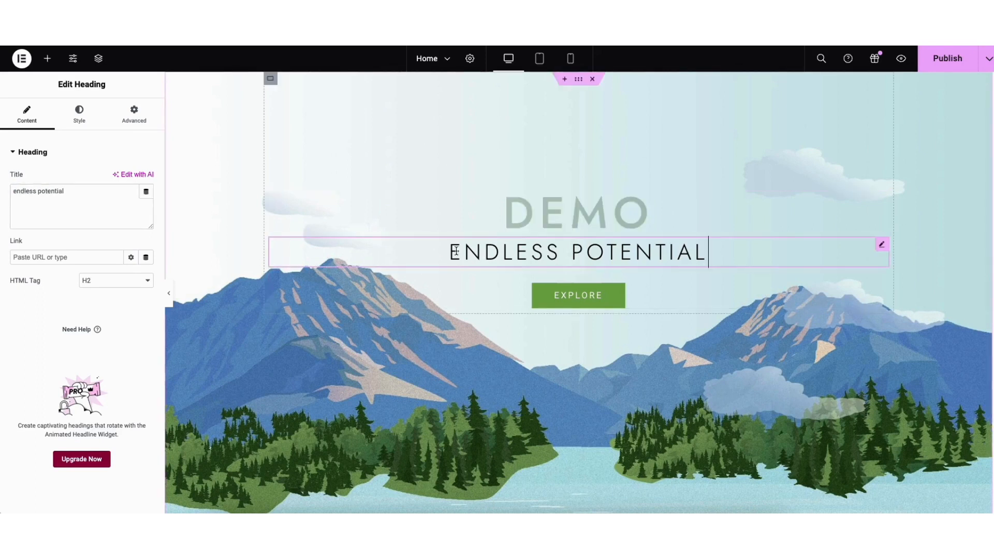
{"action": "left_click_drag", "start_coordinate": [13, 191], "coordinate": [69, 193]}
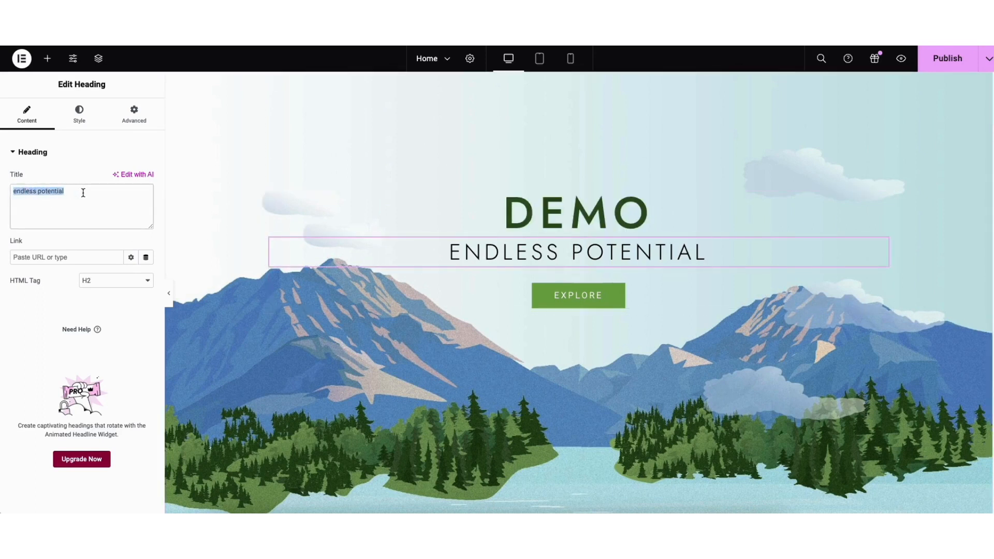
{"action": "type", "text": "business website"}
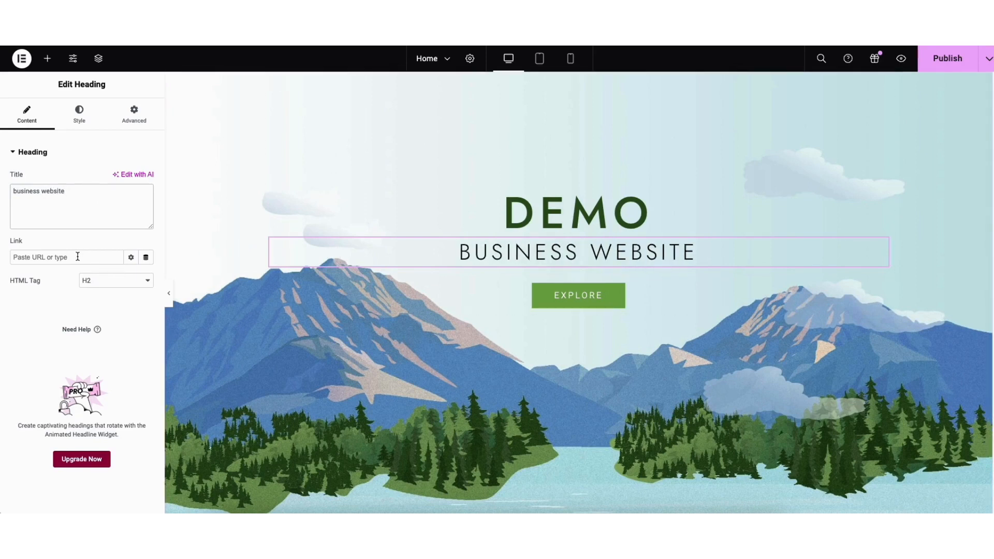
{"action": "left_click", "coordinate": [100, 280]}
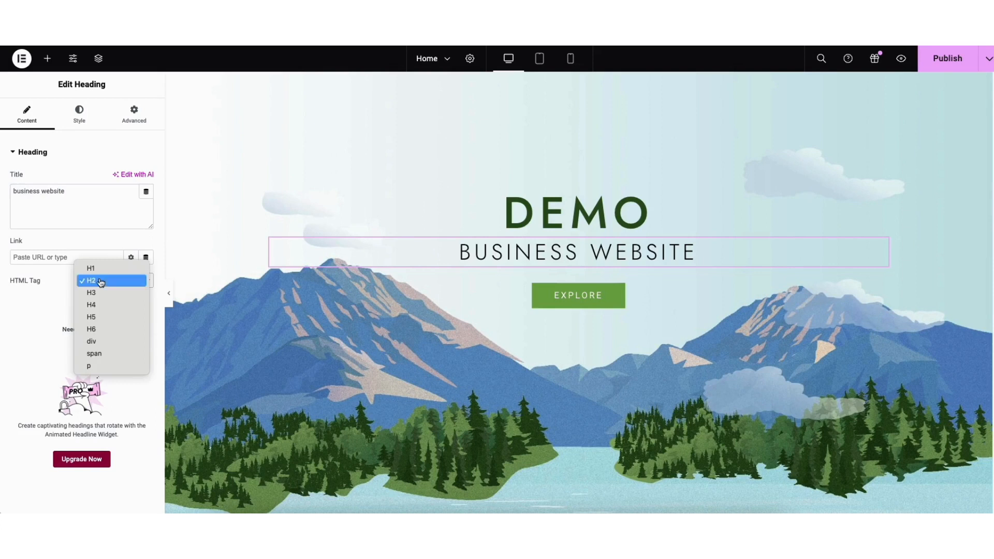
{"action": "left_click", "coordinate": [101, 282]}
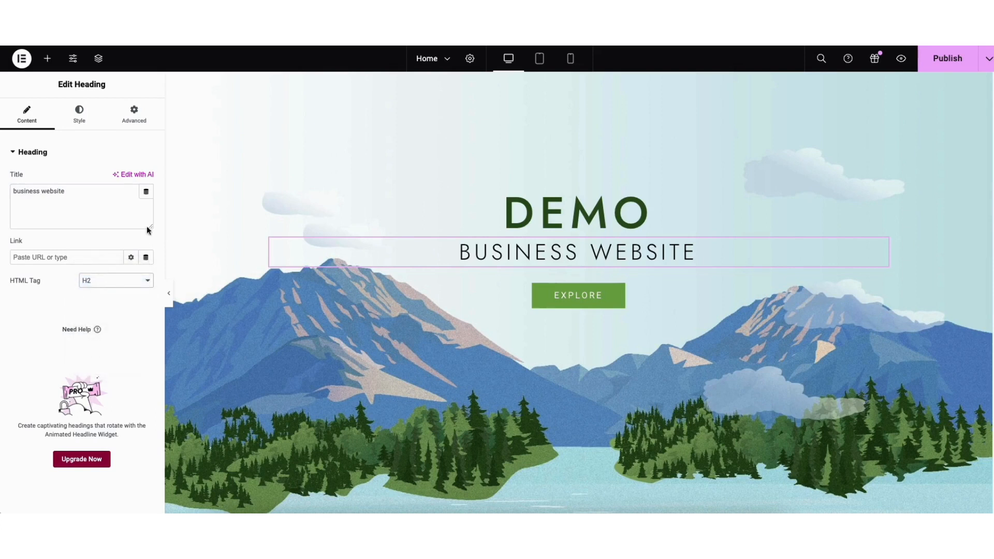
- Edit the hero container's style and choose Banner.jpg from the media library as its classic background image
{"action": "right_click", "coordinate": [210, 122]}
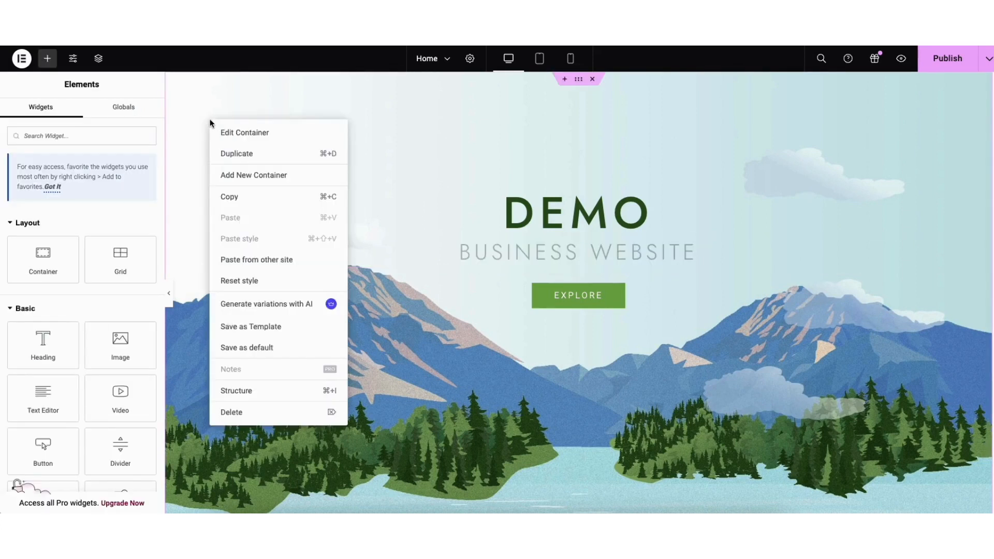
{"action": "left_click", "coordinate": [232, 133]}
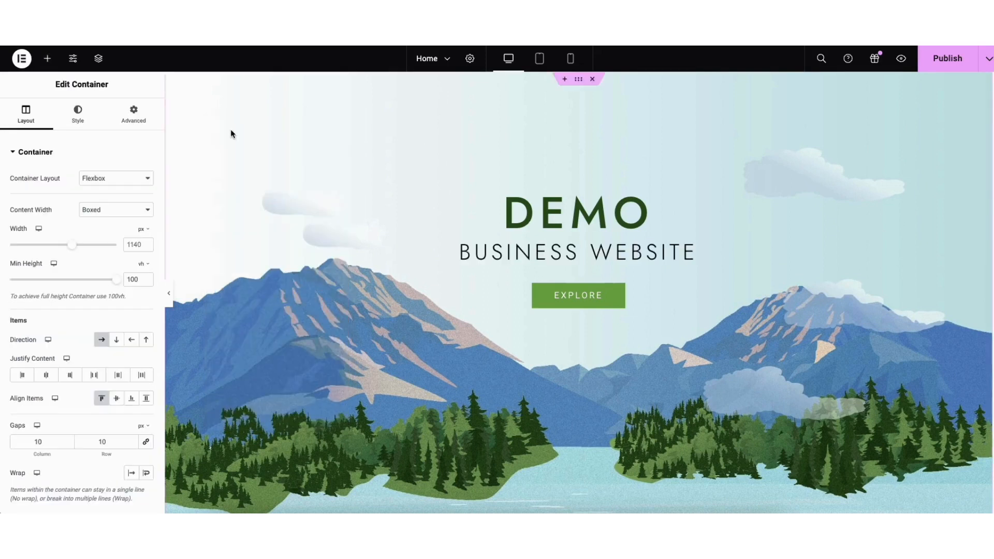
{"action": "left_click", "coordinate": [80, 113]}
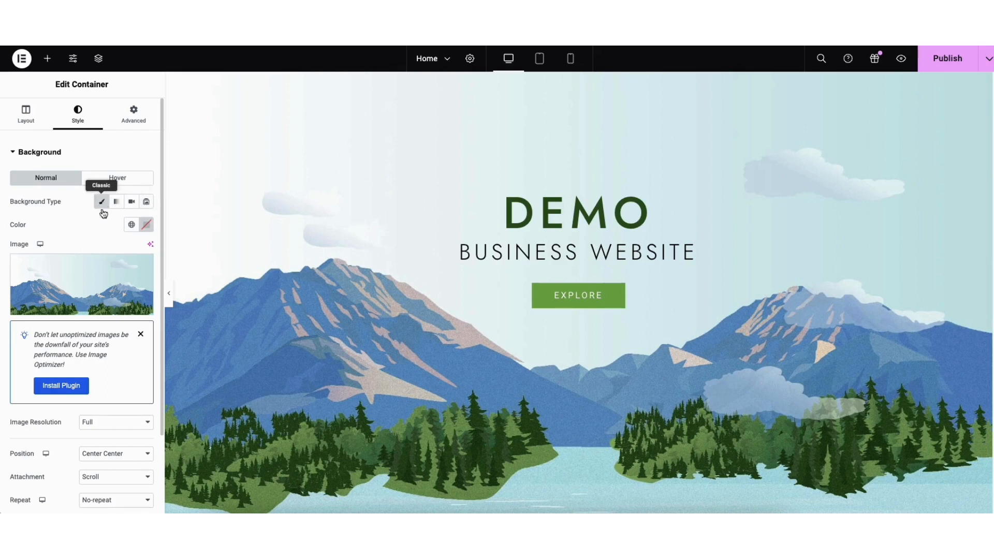
{"action": "mouse_move", "coordinate": [103, 265]}
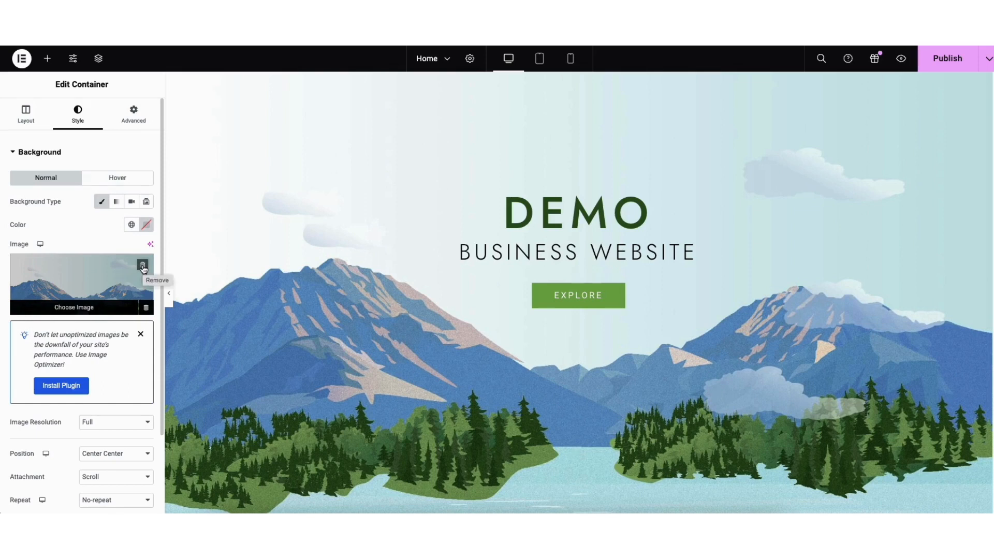
{"action": "left_click", "coordinate": [72, 305]}
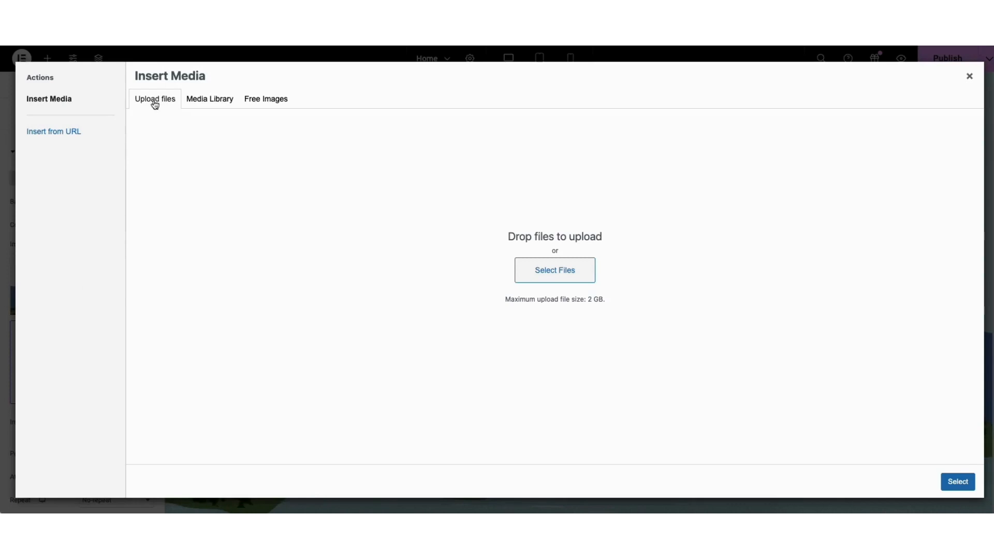
{"action": "left_click", "coordinate": [211, 102]}
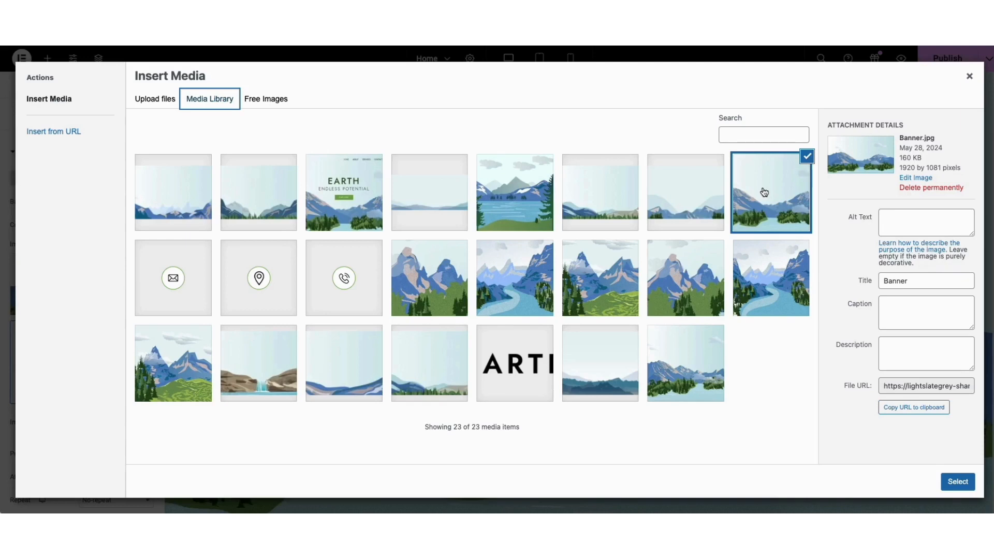
{"action": "left_click", "coordinate": [955, 480]}
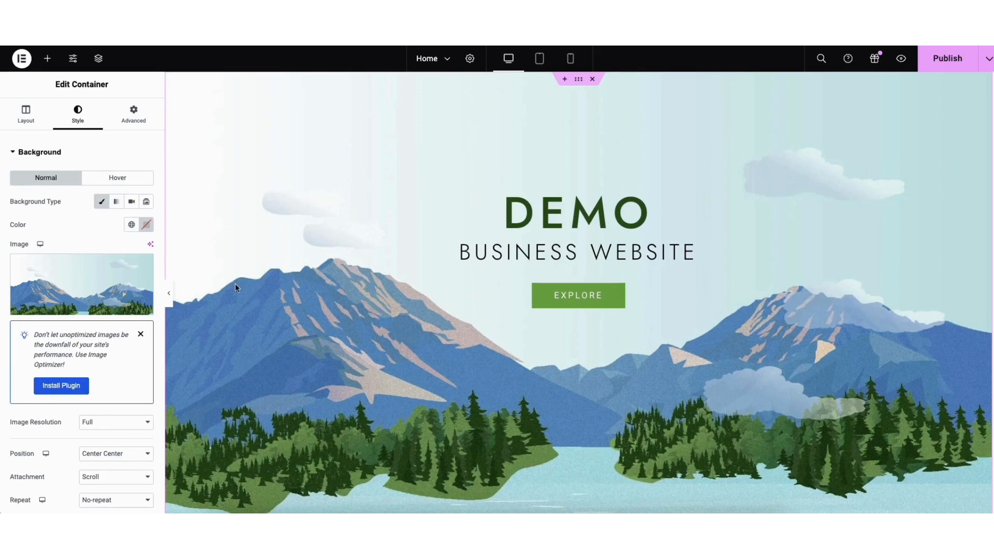
- Give the hero container's background overlay a dark color and set its opacity to 0
{"action": "scroll", "coordinate": [161, 238], "scroll_direction": "down", "scroll_amount": 5}
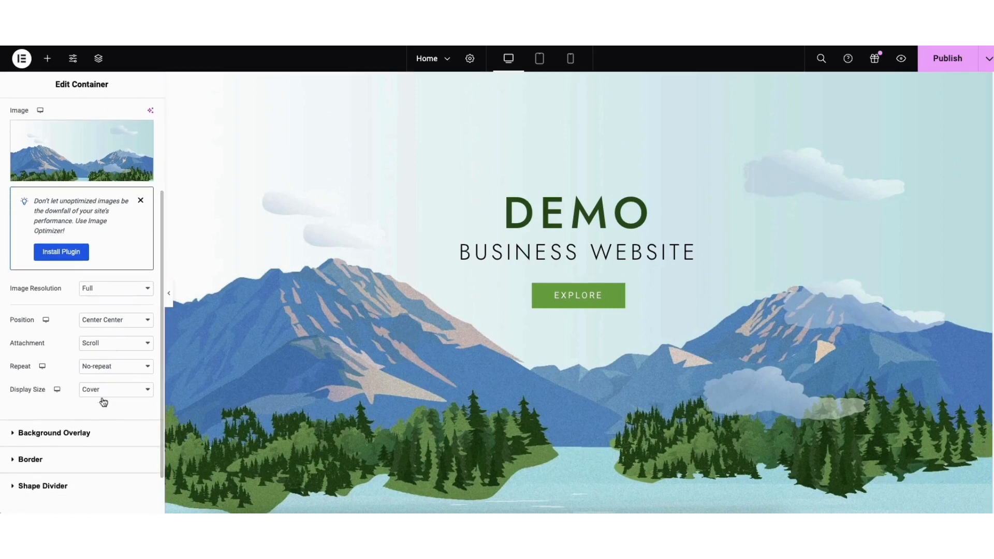
{"action": "left_click", "coordinate": [76, 435]}
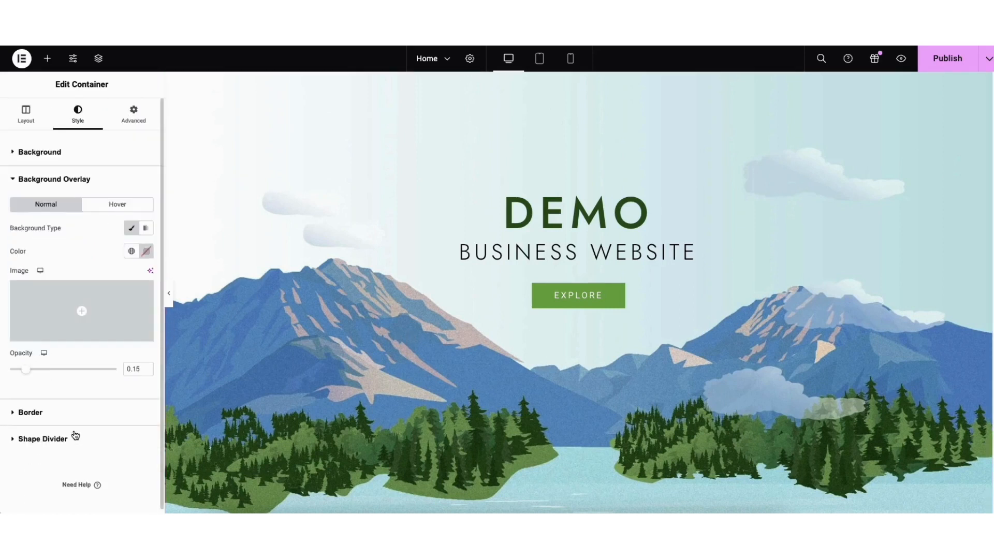
{"action": "left_click", "coordinate": [146, 252]}
{"action": "mouse_move", "coordinate": [147, 377]}
{"action": "left_mouse_down"}
{"action": "mouse_move", "coordinate": [189, 309]}
{"action": "mouse_move", "coordinate": [215, 295]}
{"action": "mouse_move", "coordinate": [143, 363]}
{"action": "left_mouse_up"}
{"action": "left_click", "coordinate": [66, 257]}
{"action": "left_click_drag", "start_coordinate": [25, 369], "coordinate": [3, 381]}
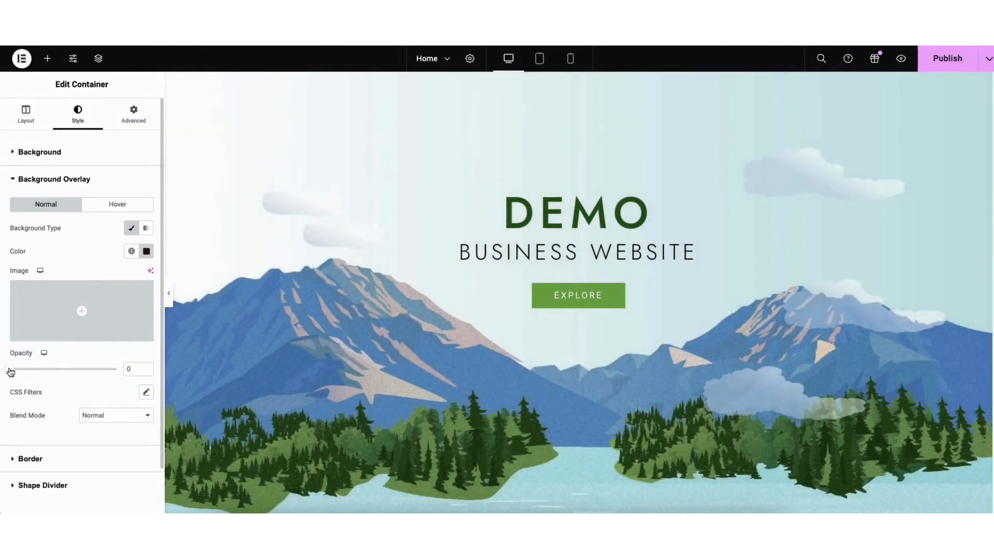
- Examine the Explore button's text, link options, icon library, and normal and hover style settings
{"action": "left_click", "coordinate": [547, 300]}
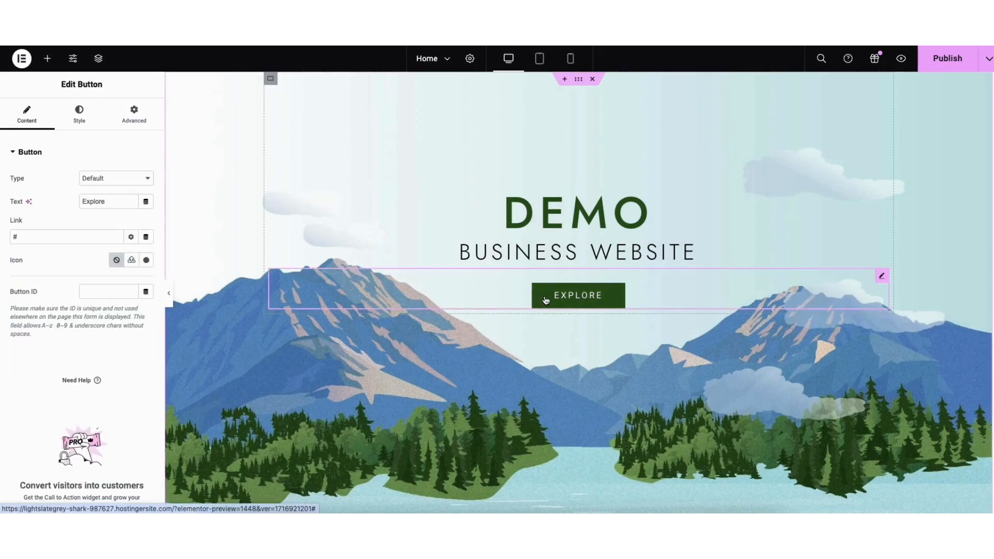
{"action": "left_click_drag", "start_coordinate": [82, 201], "coordinate": [120, 204]}
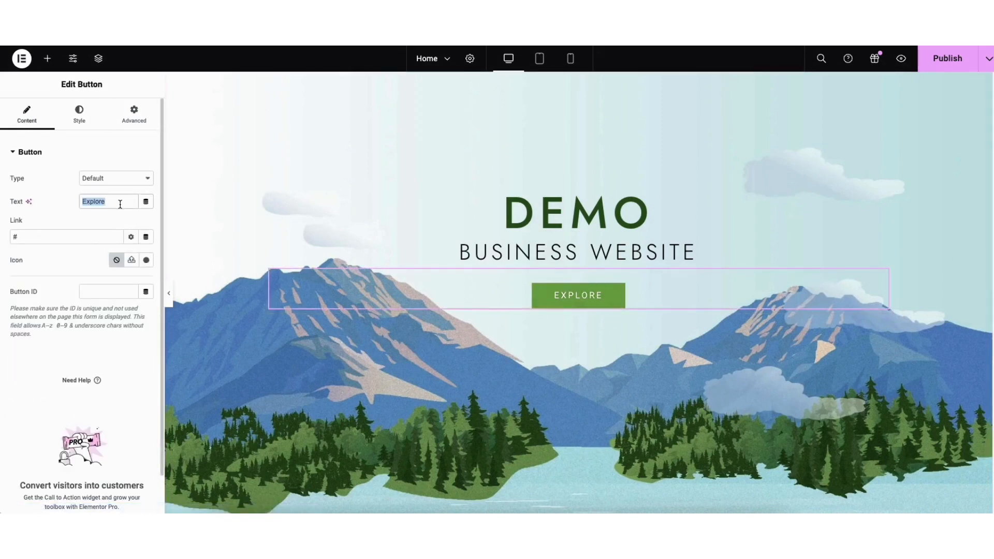
{"action": "left_click", "coordinate": [99, 219]}
{"action": "left_click", "coordinate": [131, 237]}
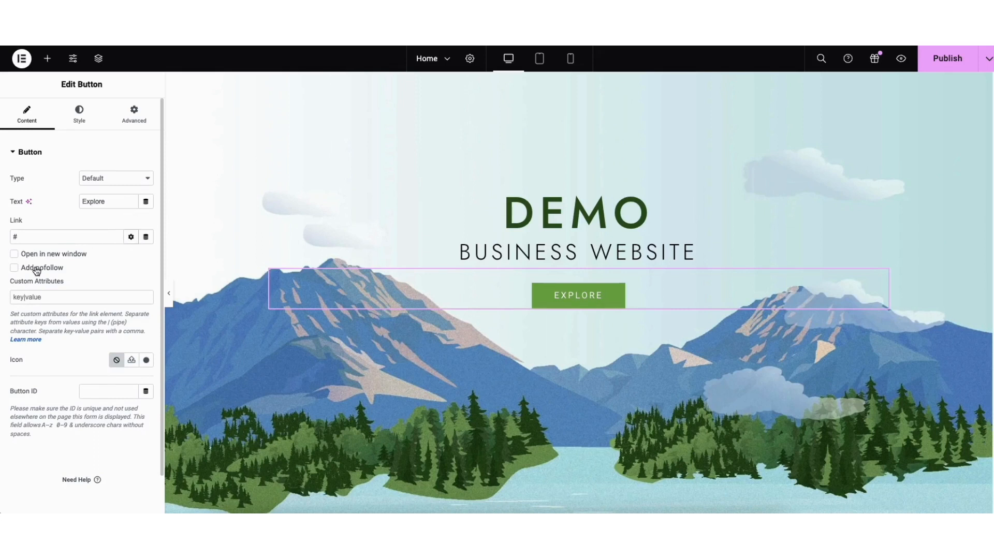
{"action": "left_click", "coordinate": [131, 238]}
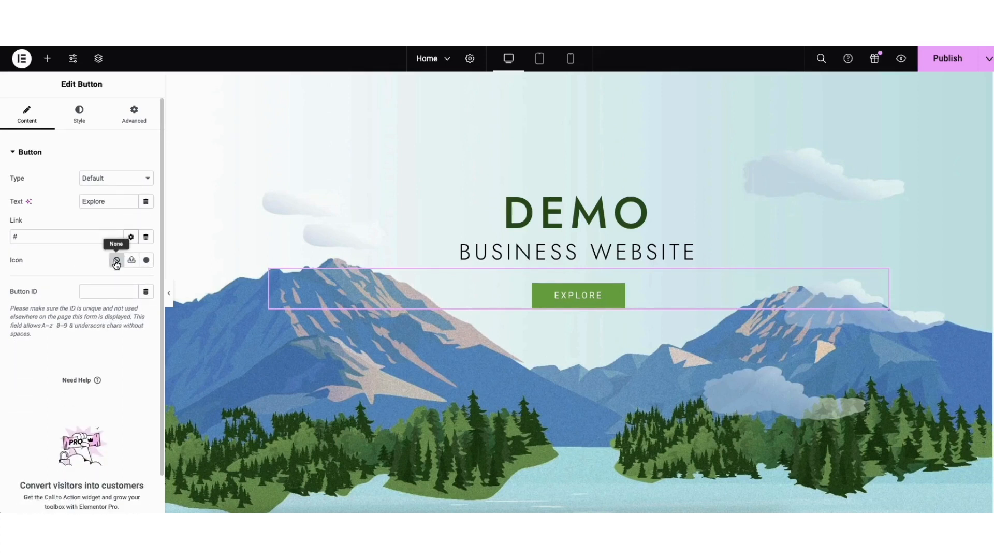
{"action": "left_click", "coordinate": [146, 261]}
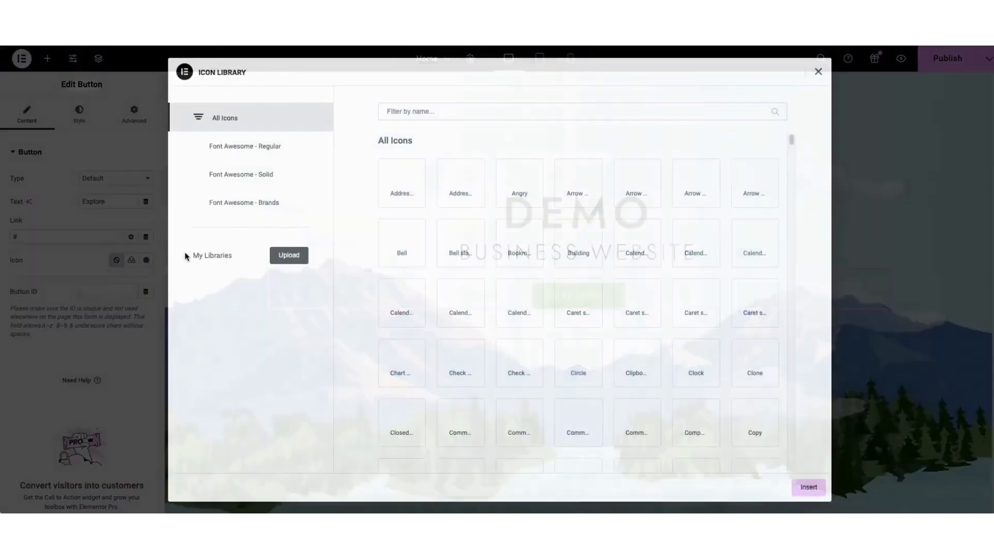
{"action": "left_click_drag", "start_coordinate": [790, 138], "coordinate": [797, 167]}
{"action": "left_click", "coordinate": [818, 71]}
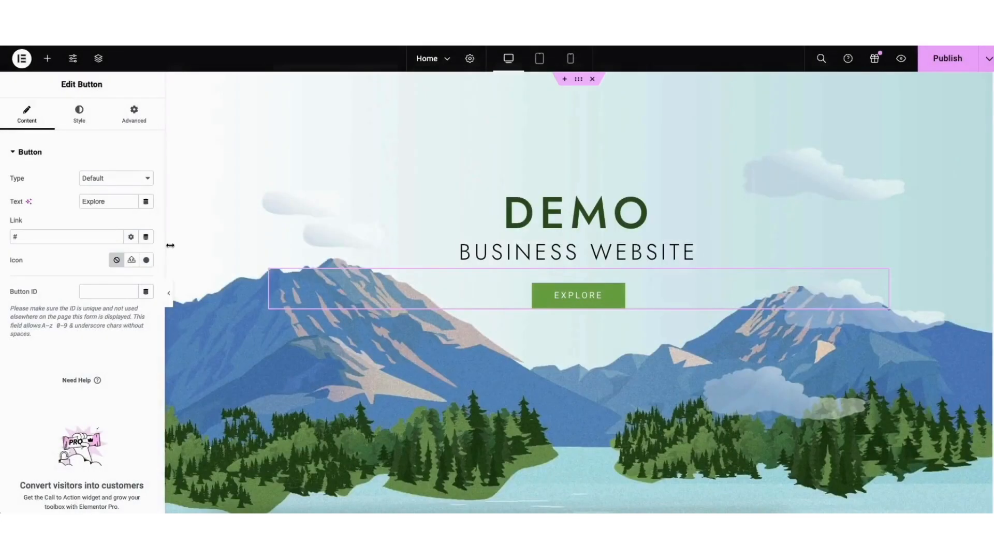
{"action": "left_click", "coordinate": [79, 113]}
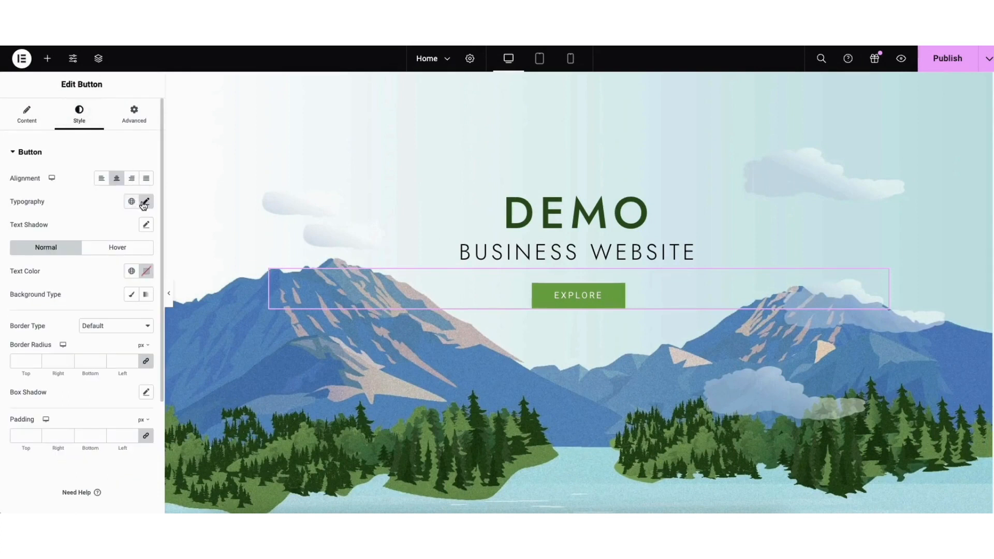
{"action": "left_click", "coordinate": [112, 248]}
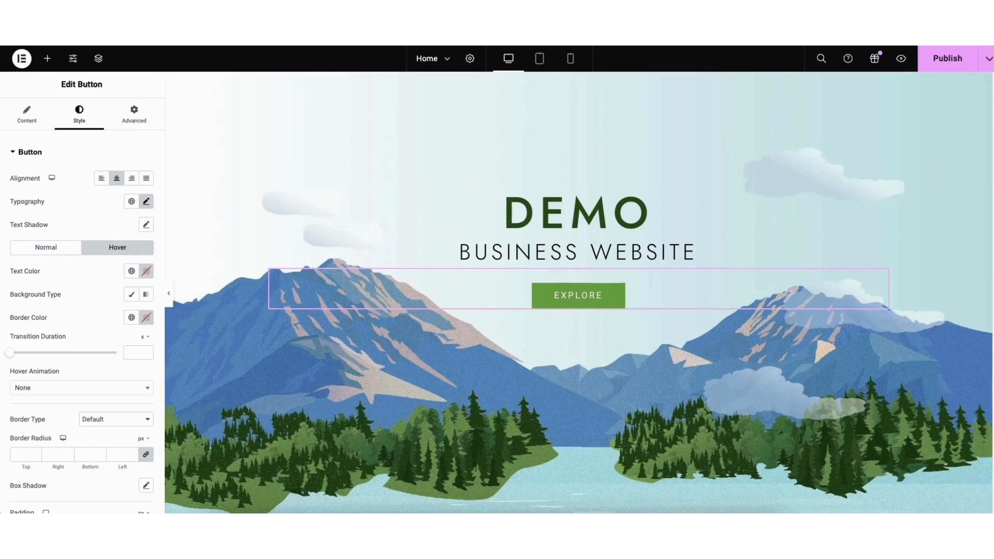
- Add a Button widget below the Web Design description and delete it again
{"action": "scroll", "coordinate": [982, 195], "scroll_direction": "down", "scroll_amount": 10}
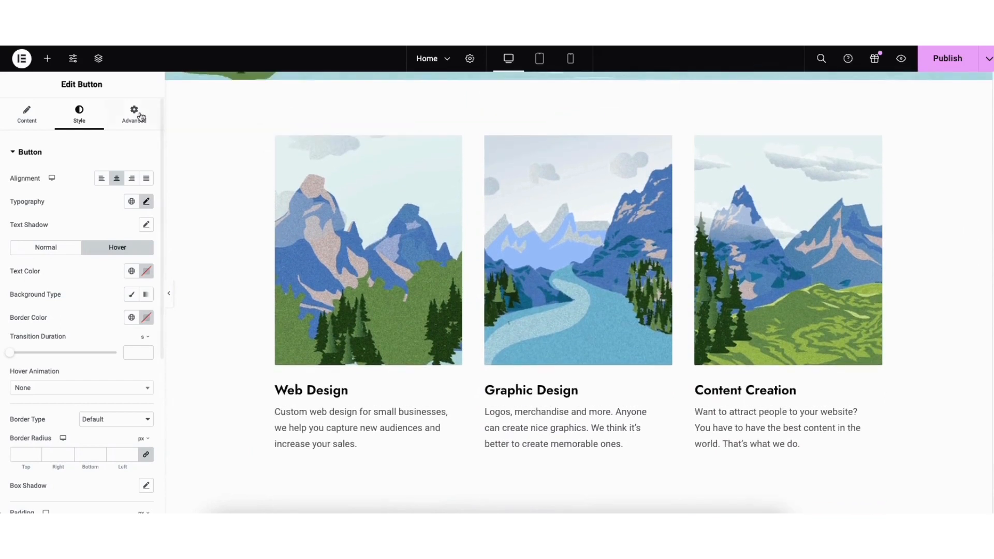
{"action": "left_click", "coordinate": [47, 61]}
{"action": "mouse_move", "coordinate": [39, 350]}
{"action": "left_mouse_down"}
{"action": "mouse_move", "coordinate": [311, 416]}
{"action": "mouse_move", "coordinate": [73, 345]}
{"action": "mouse_move", "coordinate": [44, 350]}
{"action": "left_mouse_up"}
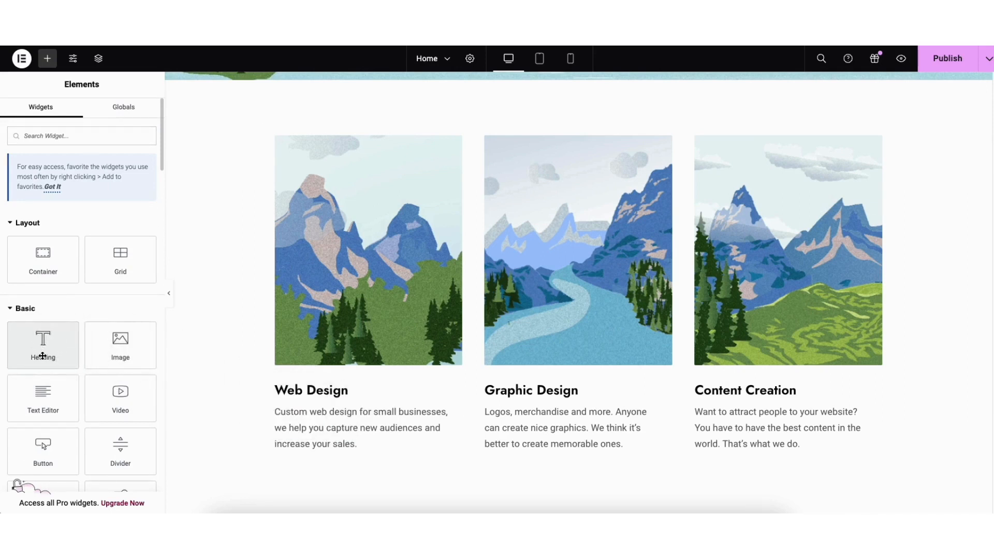
{"action": "left_click_drag", "start_coordinate": [43, 452], "coordinate": [373, 443]}
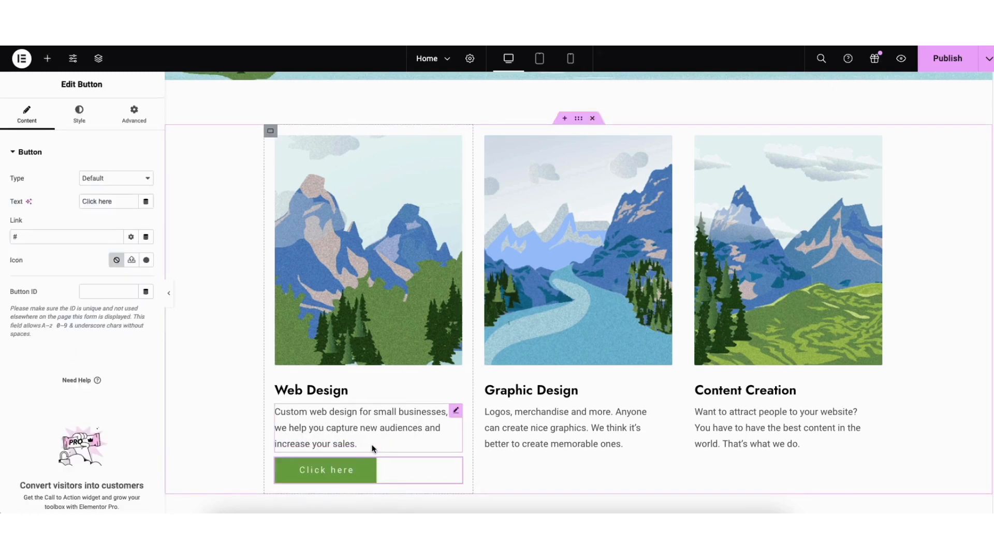
{"action": "right_click", "coordinate": [352, 474]}
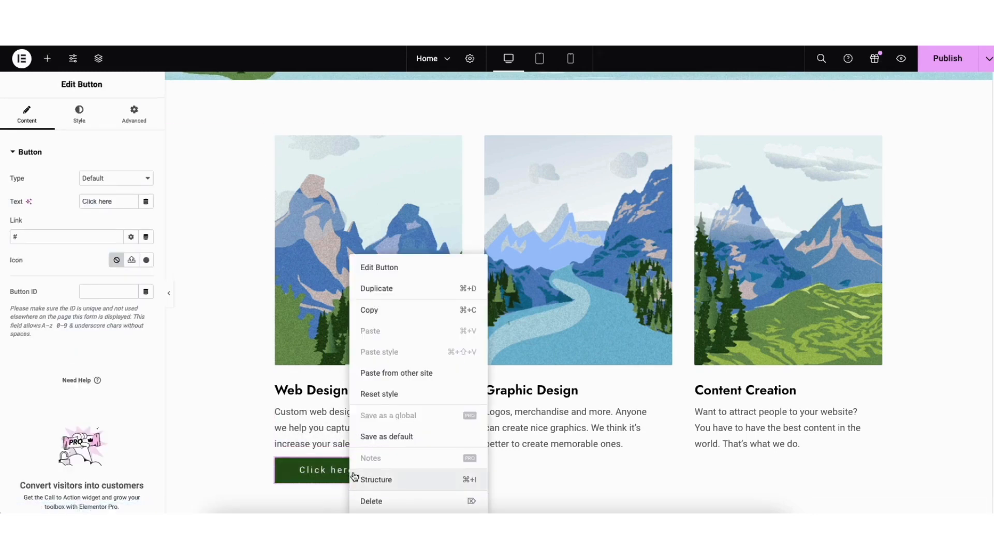
{"action": "left_click", "coordinate": [371, 501]}
- Duplicate the description text under the Web Design heading
{"action": "right_click", "coordinate": [331, 428]}
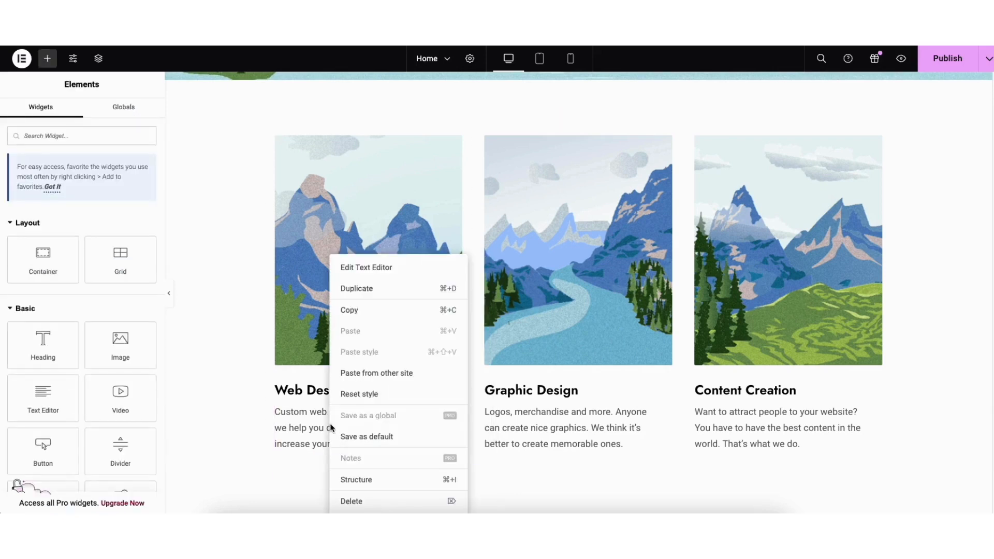
{"action": "left_click", "coordinate": [357, 348]}
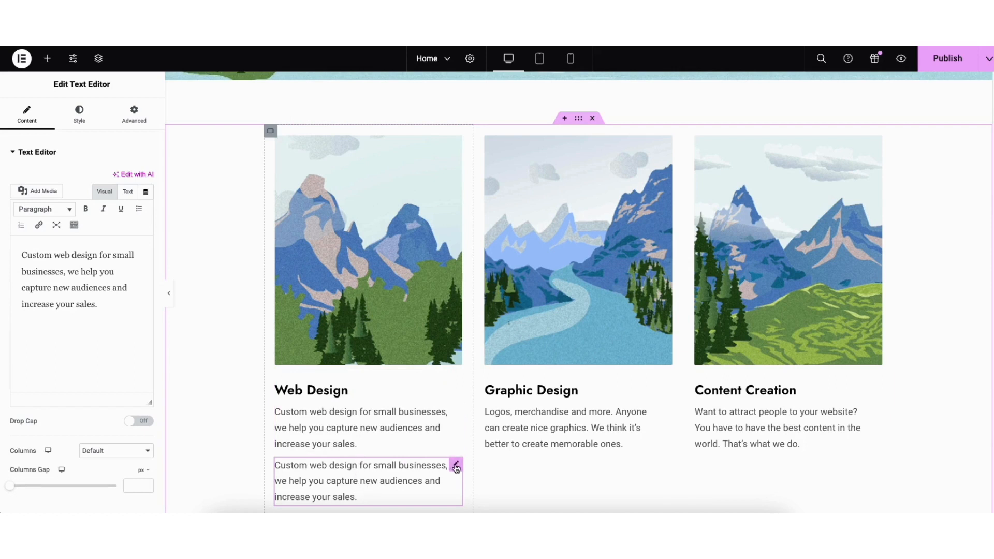
{"action": "mouse_move", "coordinate": [455, 464]}
{"action": "left_mouse_down"}
{"action": "mouse_move", "coordinate": [443, 405]}
{"action": "mouse_move", "coordinate": [422, 492]}
{"action": "mouse_move", "coordinate": [371, 497]}
{"action": "left_mouse_up"}
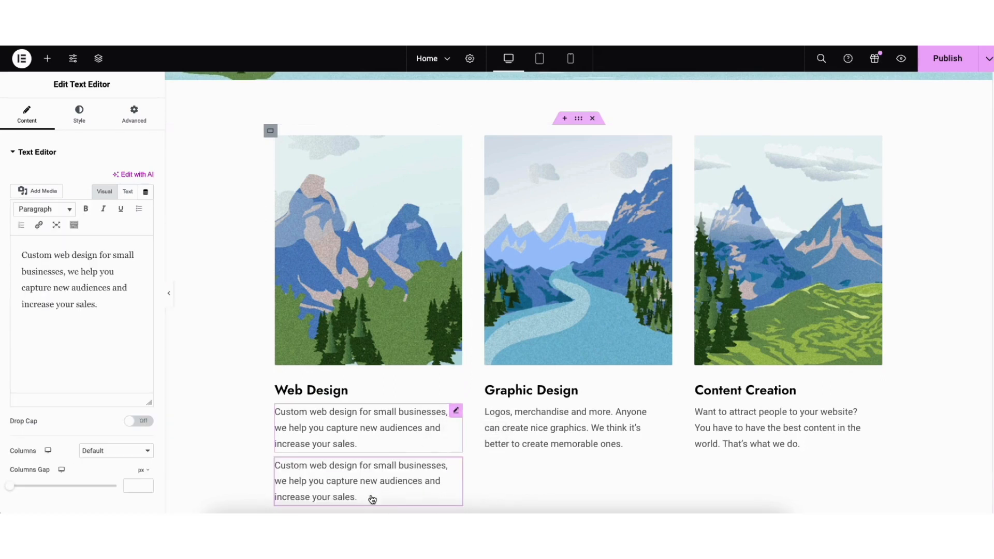
- Add a Text Editor widget below the Graphic Design description and examine its link insertion options
{"action": "left_click", "coordinate": [47, 58]}
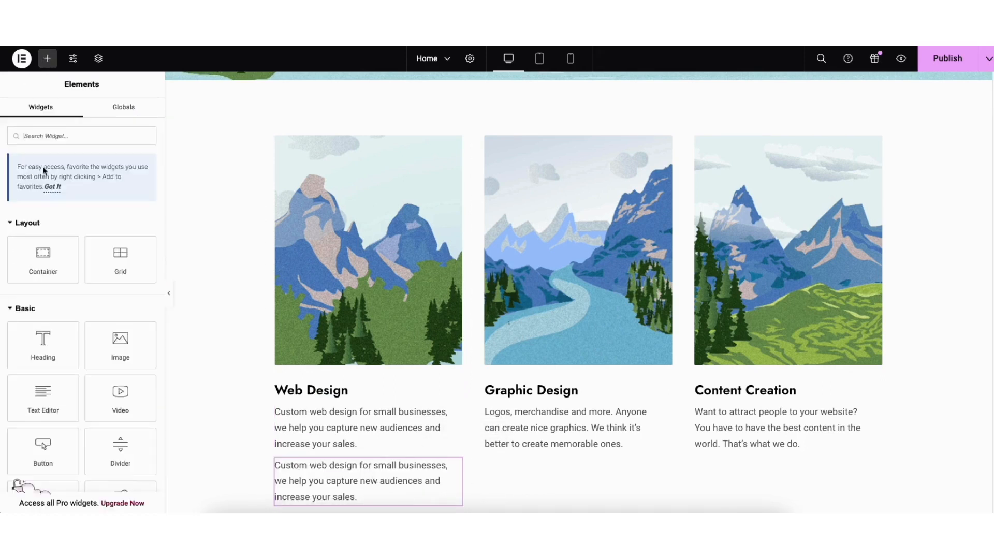
{"action": "left_click_drag", "start_coordinate": [38, 385], "coordinate": [547, 450]}
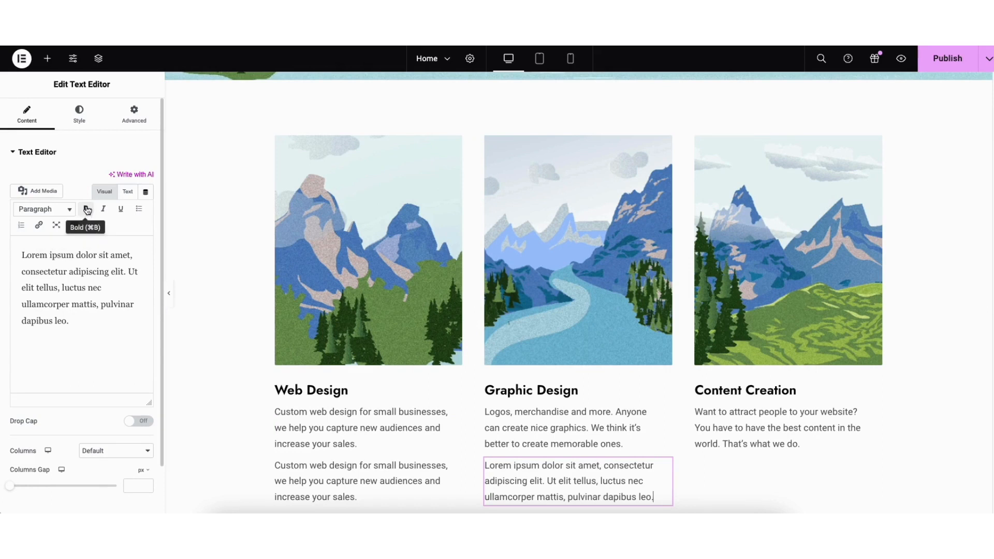
{"action": "left_click", "coordinate": [38, 227]}
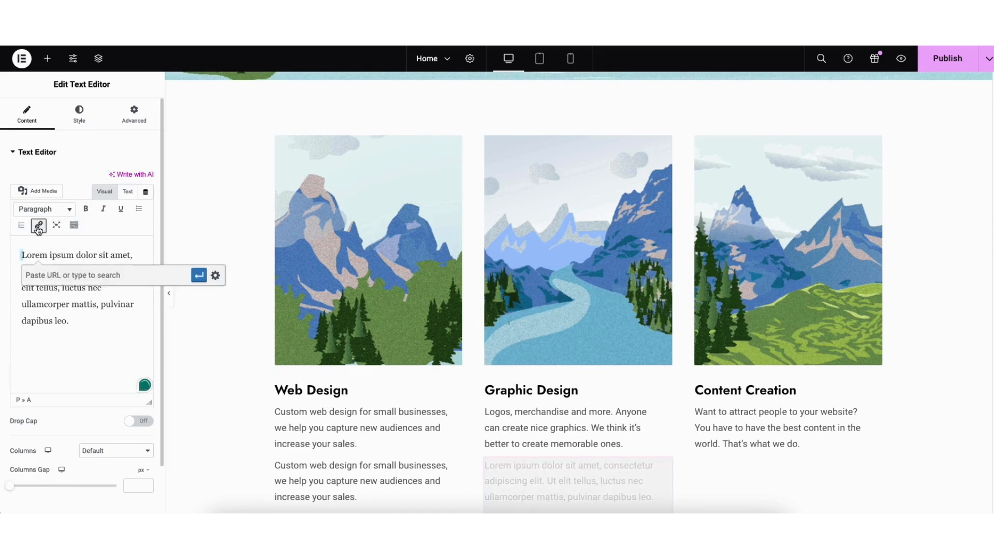
{"action": "left_click", "coordinate": [216, 275]}
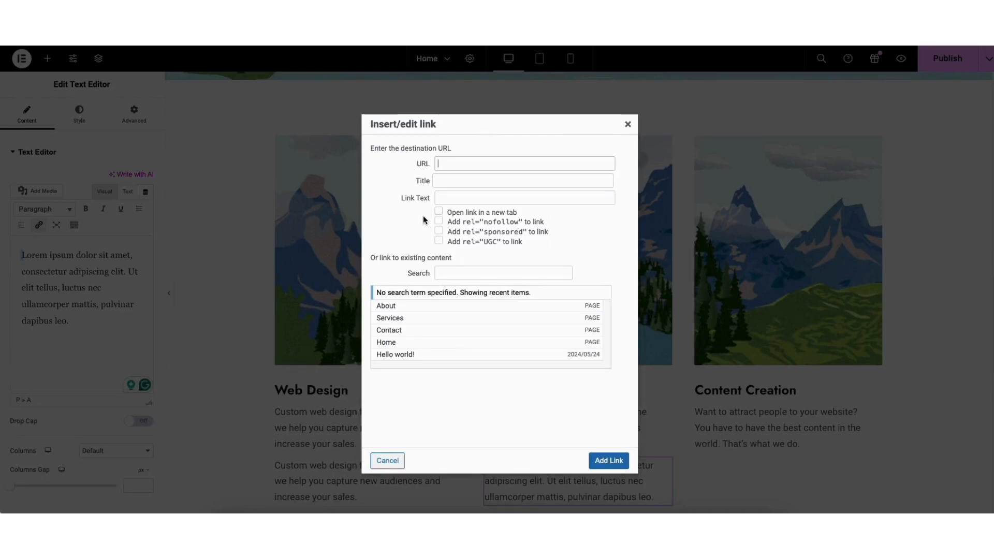
{"action": "left_click", "coordinate": [627, 125]}
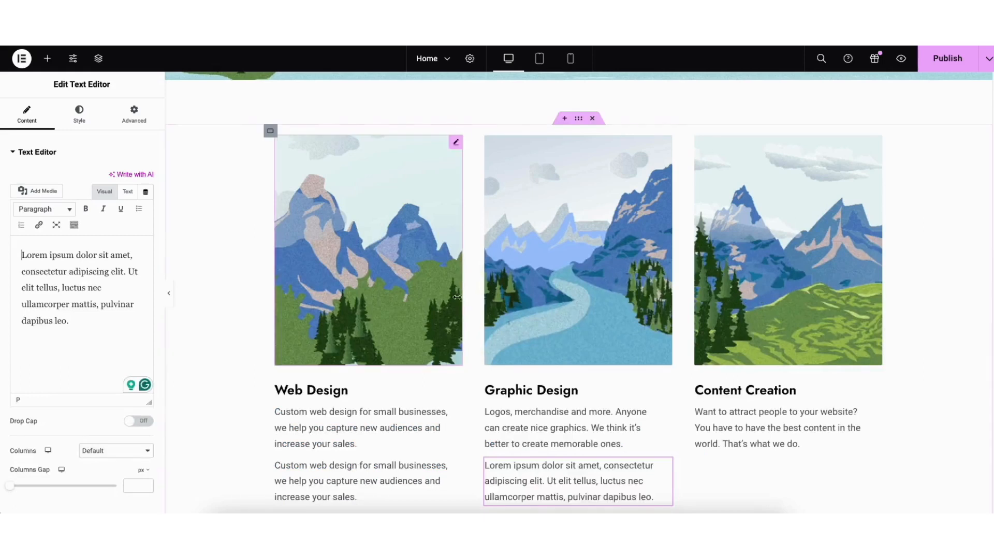
- Examine the new text widget's extended formatting tools, including the text color palette and undo and redo
{"action": "left_click", "coordinate": [73, 226]}
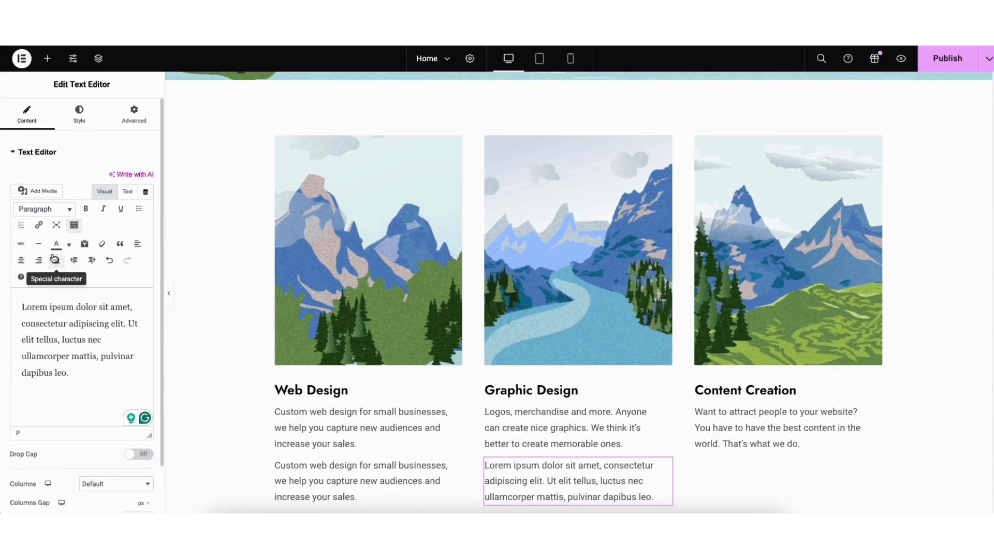
{"action": "left_click", "coordinate": [70, 246]}
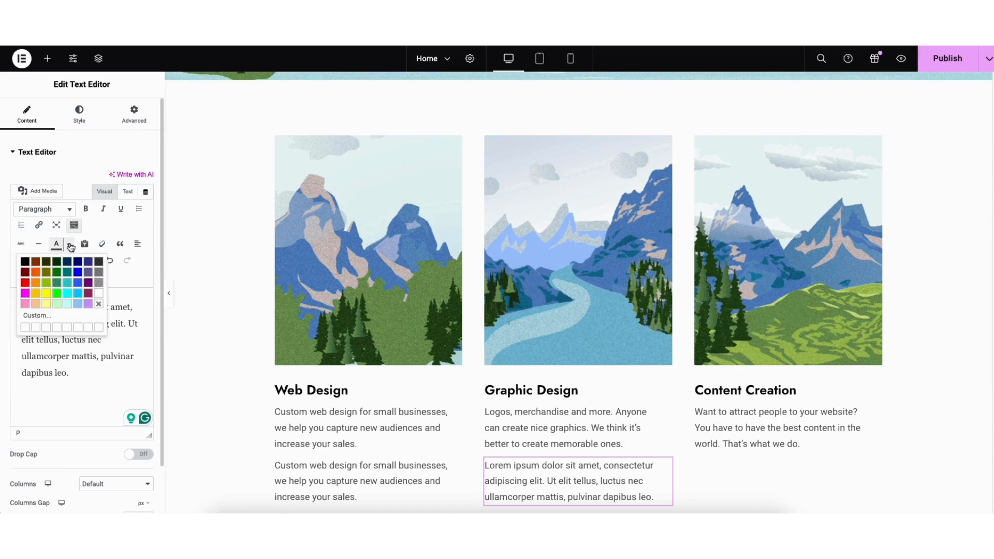
{"action": "left_click", "coordinate": [71, 248]}
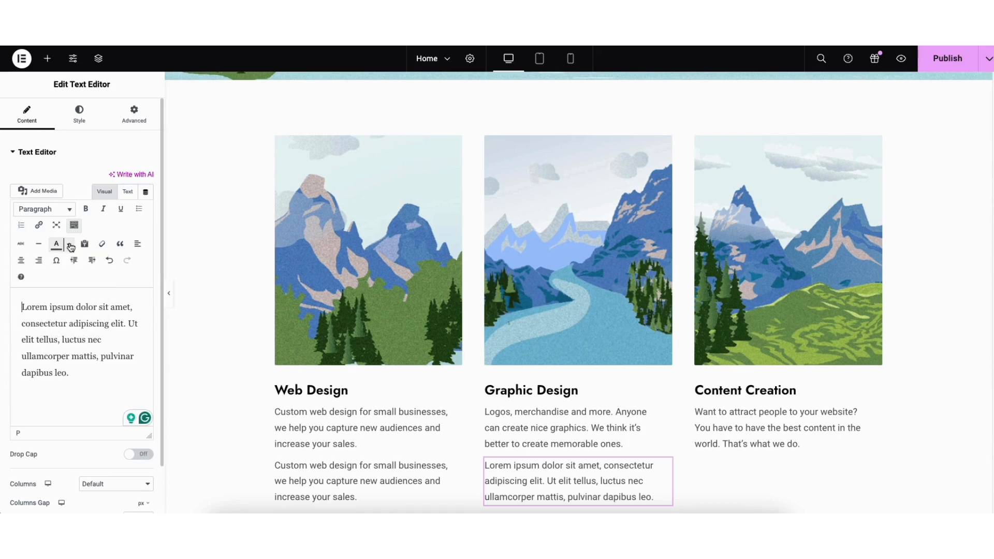
{"action": "left_click", "coordinate": [110, 263]}
{"action": "left_click", "coordinate": [127, 263]}
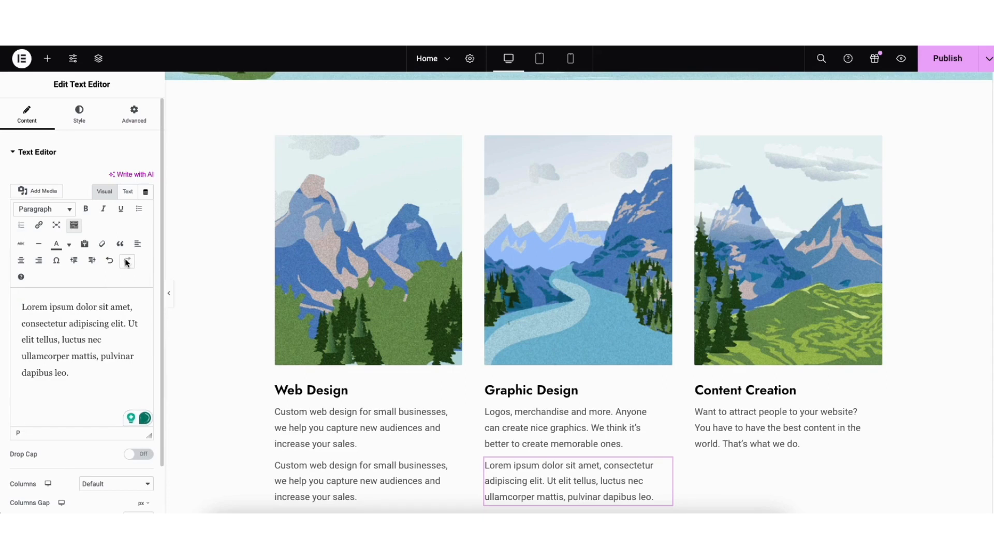
- Examine the new text widget's style settings, including its typography options and the available font families
{"action": "left_click", "coordinate": [79, 114]}
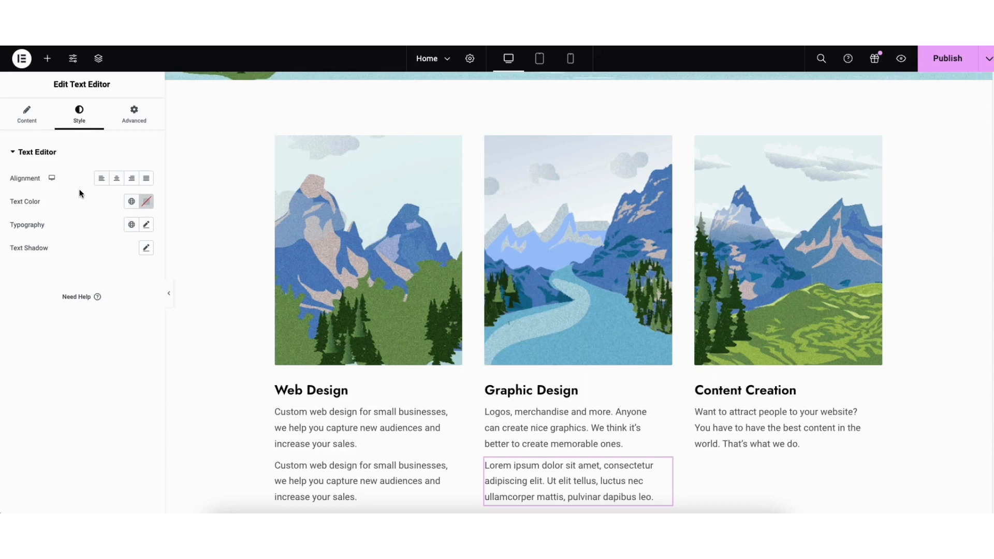
{"action": "left_click", "coordinate": [147, 225]}
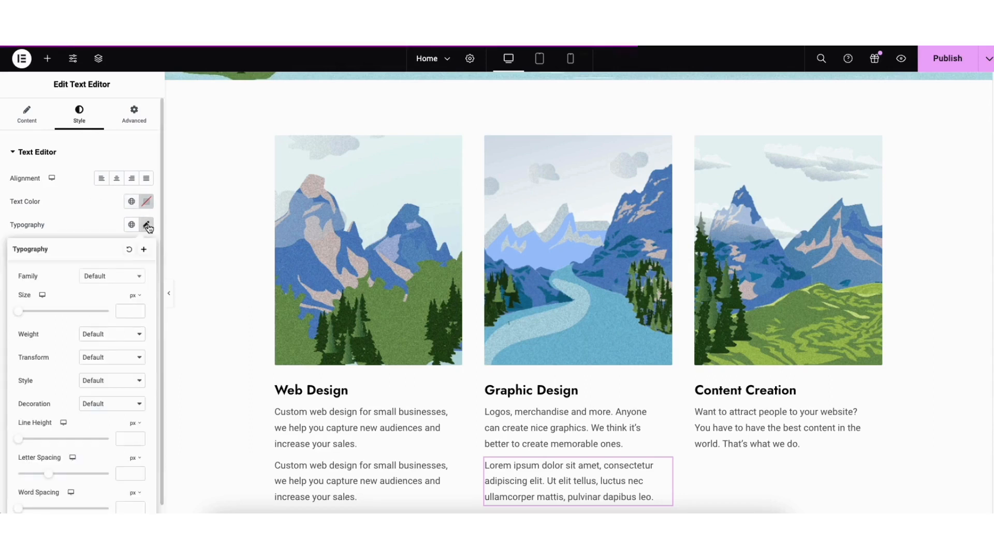
{"action": "left_click", "coordinate": [138, 279]}
{"action": "left_click_drag", "start_coordinate": [139, 306], "coordinate": [140, 329]}
{"action": "left_click", "coordinate": [62, 278]}
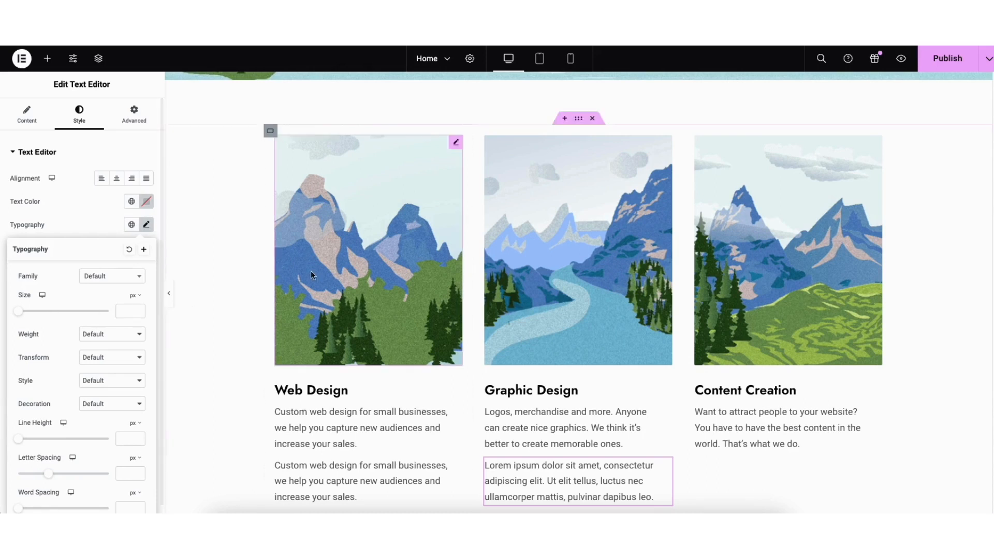
- Examine the Web Design image's replacement options, including file upload and the media library, keeping the current image
{"action": "left_click", "coordinate": [341, 258]}
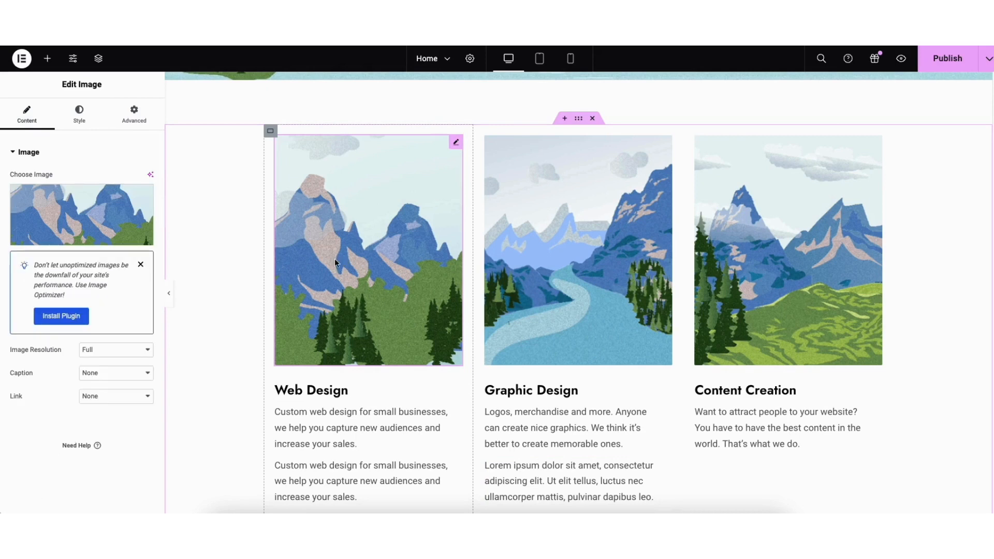
{"action": "mouse_move", "coordinate": [78, 229]}
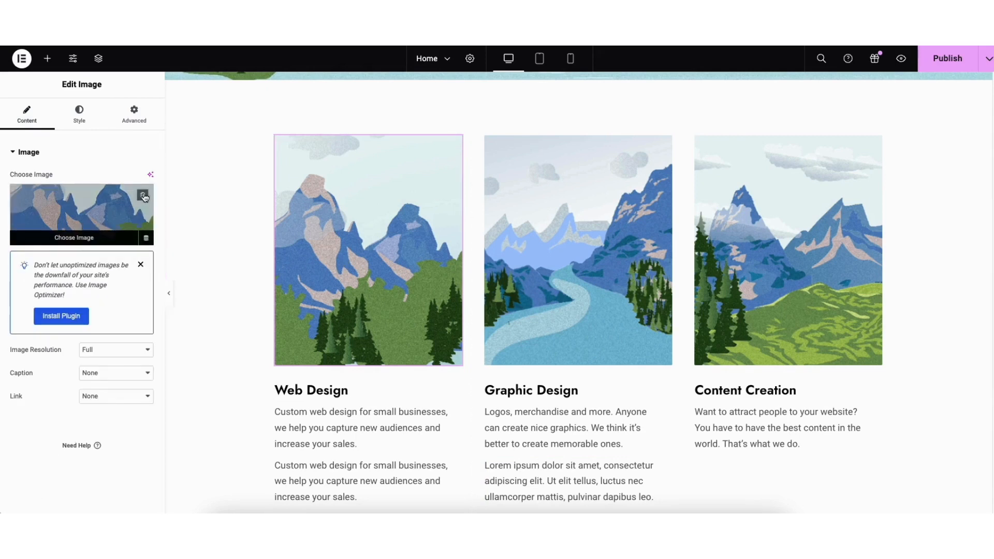
{"action": "left_click", "coordinate": [84, 231]}
{"action": "left_click", "coordinate": [144, 101]}
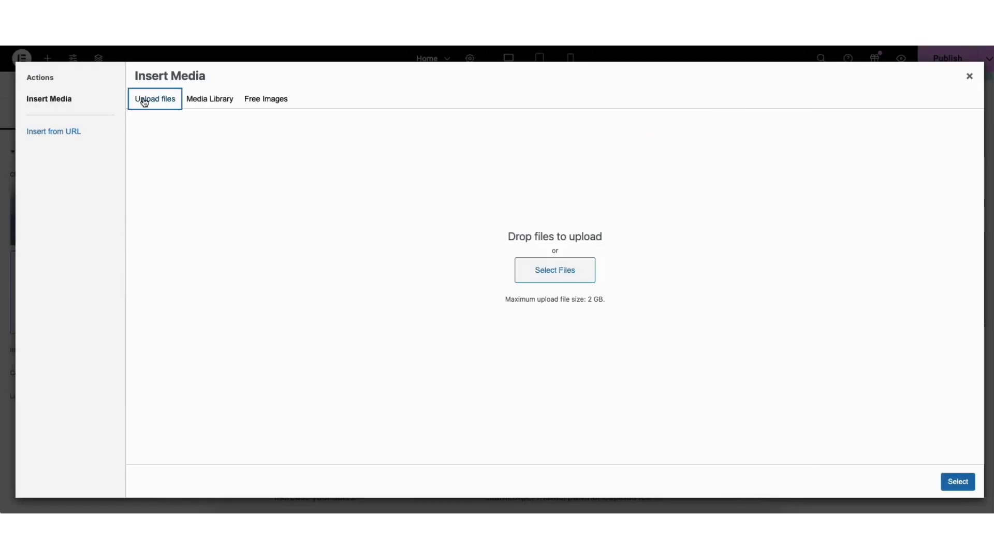
{"action": "left_click", "coordinate": [204, 103]}
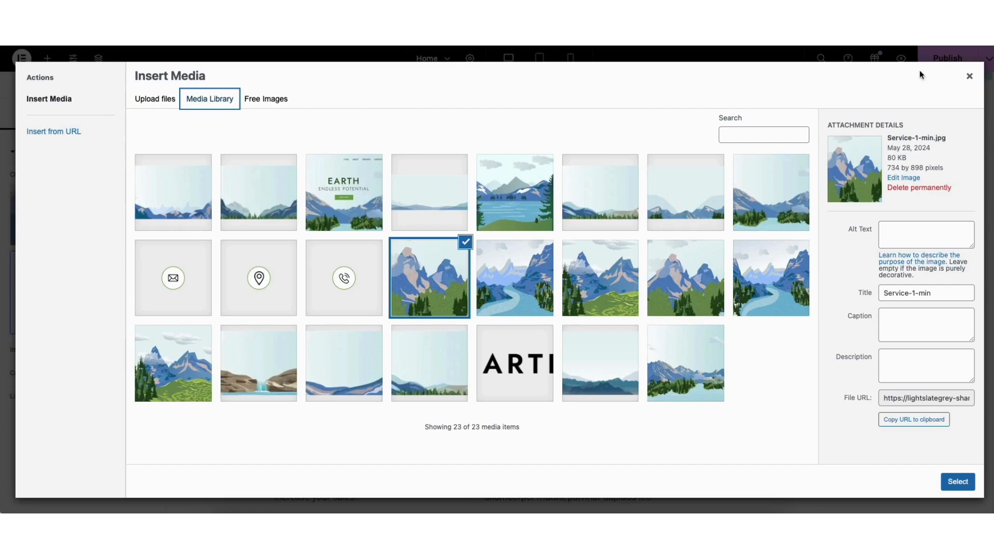
{"action": "left_click", "coordinate": [969, 76]}
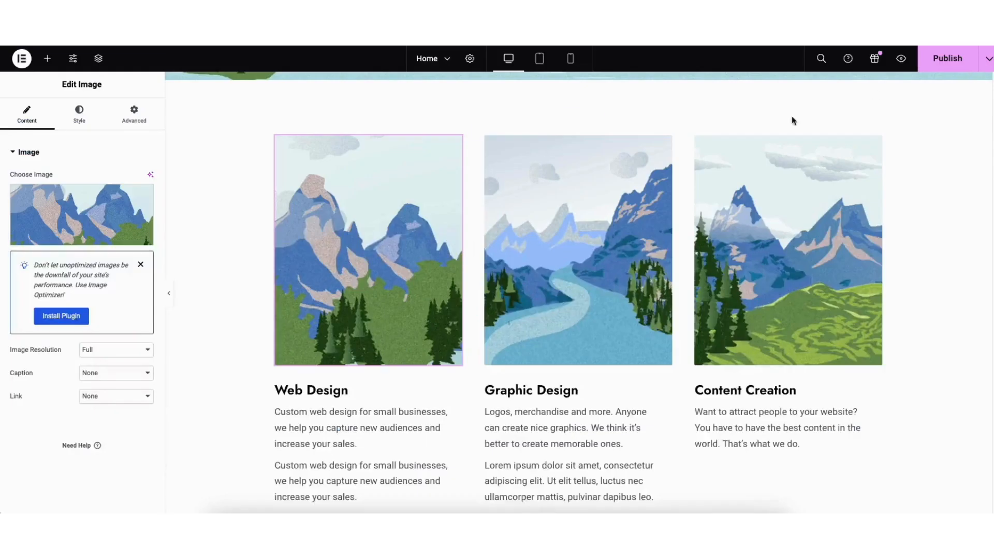
- Give the services section's container a Classic background with a near-white color
{"action": "right_click", "coordinate": [195, 139]}
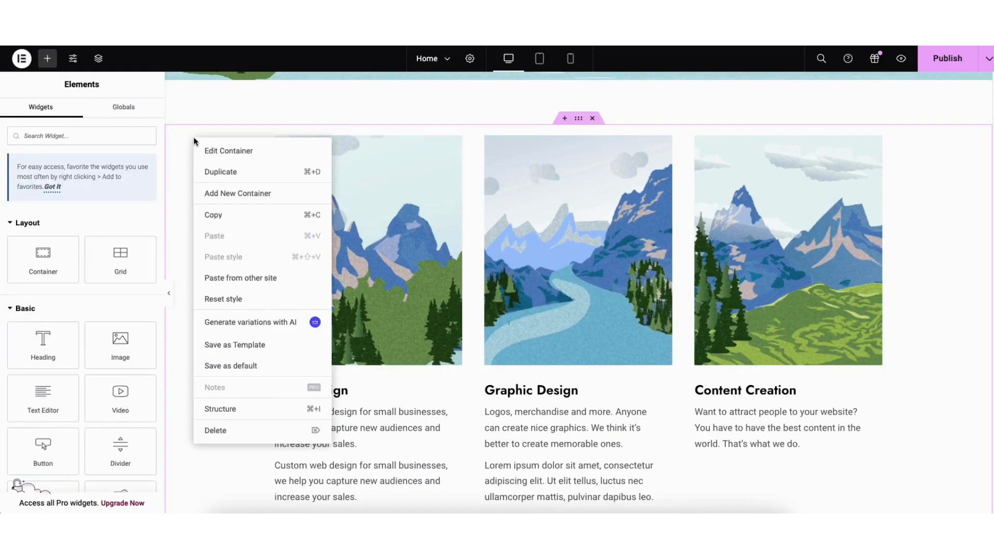
{"action": "left_click", "coordinate": [220, 152]}
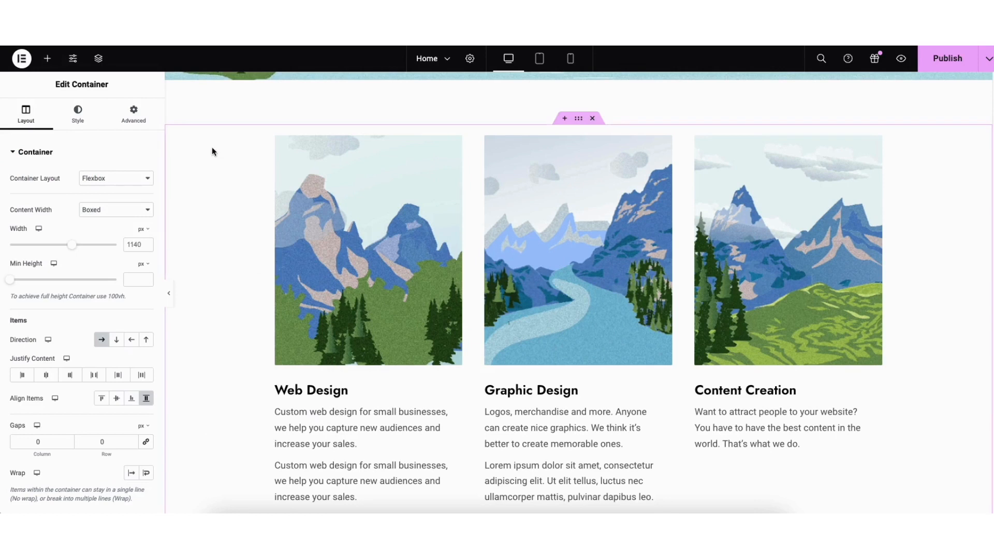
{"action": "left_click", "coordinate": [77, 119]}
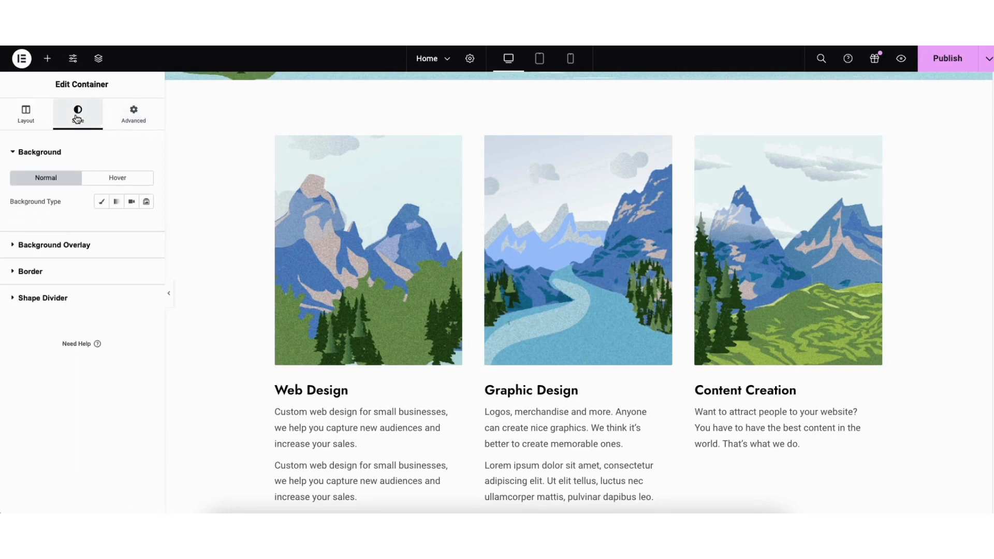
{"action": "left_click", "coordinate": [102, 203]}
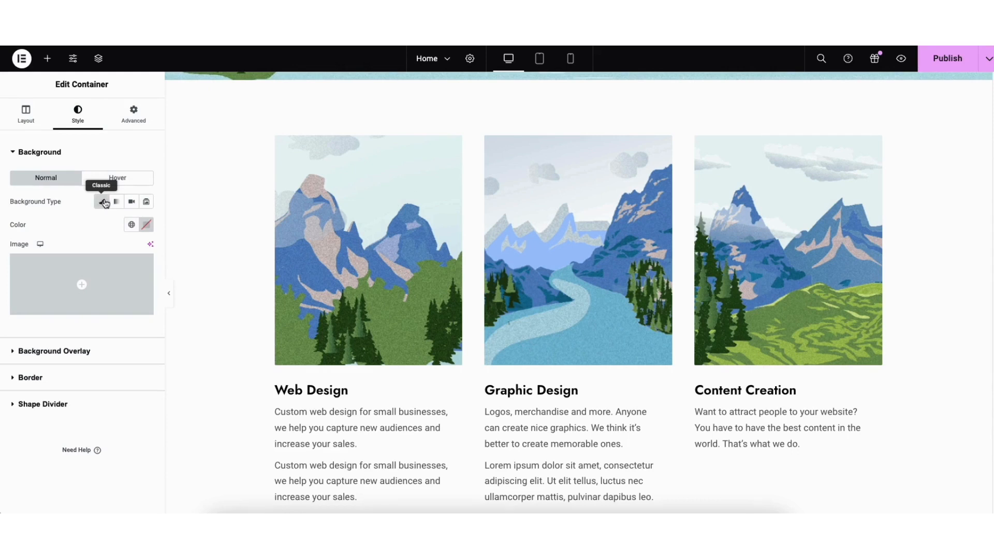
{"action": "left_click", "coordinate": [146, 224]}
{"action": "left_click_drag", "start_coordinate": [181, 322], "coordinate": [80, 263]}
{"action": "left_click", "coordinate": [175, 221]}
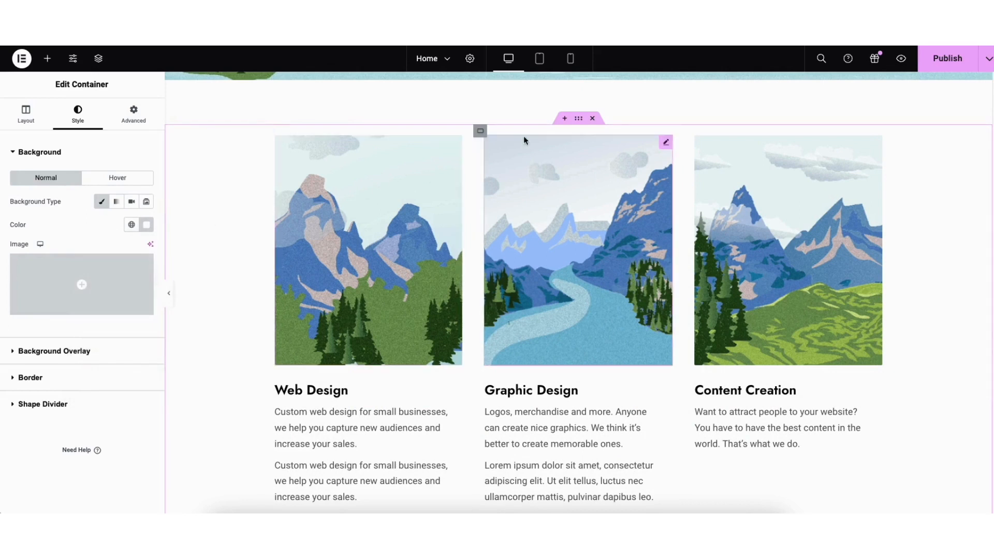
- Insert an equal two-column Flexbox container above the services section and add a Heading widget to its left column
{"action": "left_click", "coordinate": [566, 120]}
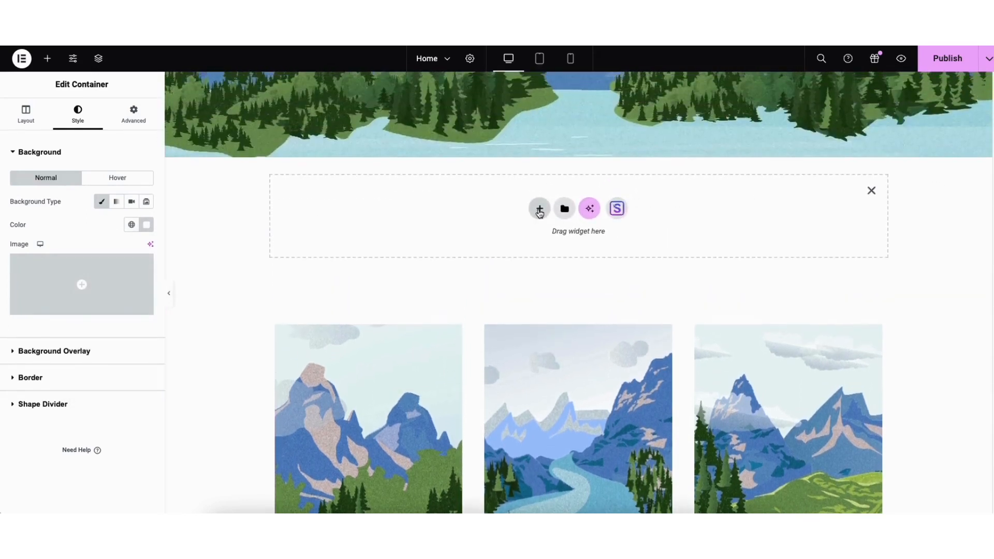
{"action": "left_click", "coordinate": [538, 211]}
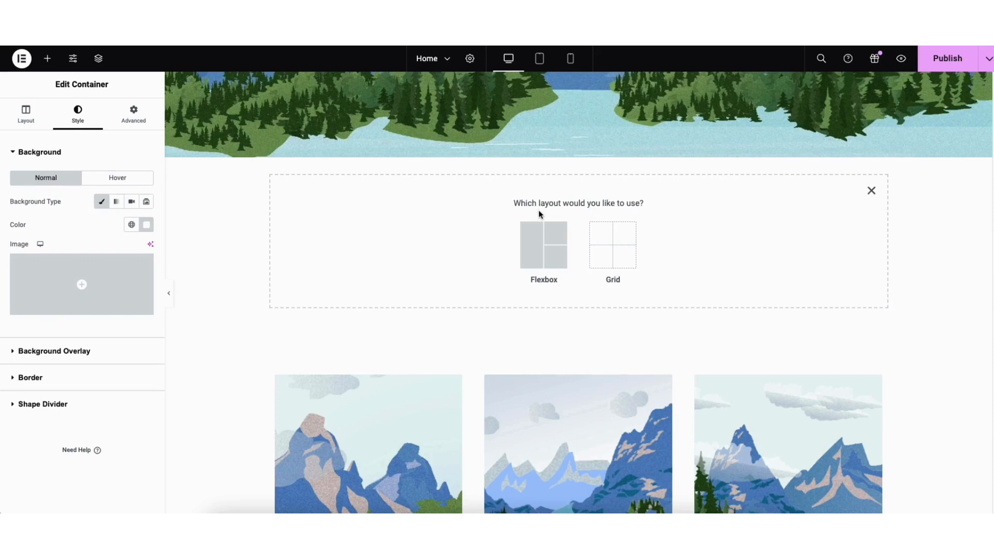
{"action": "left_click", "coordinate": [539, 247]}
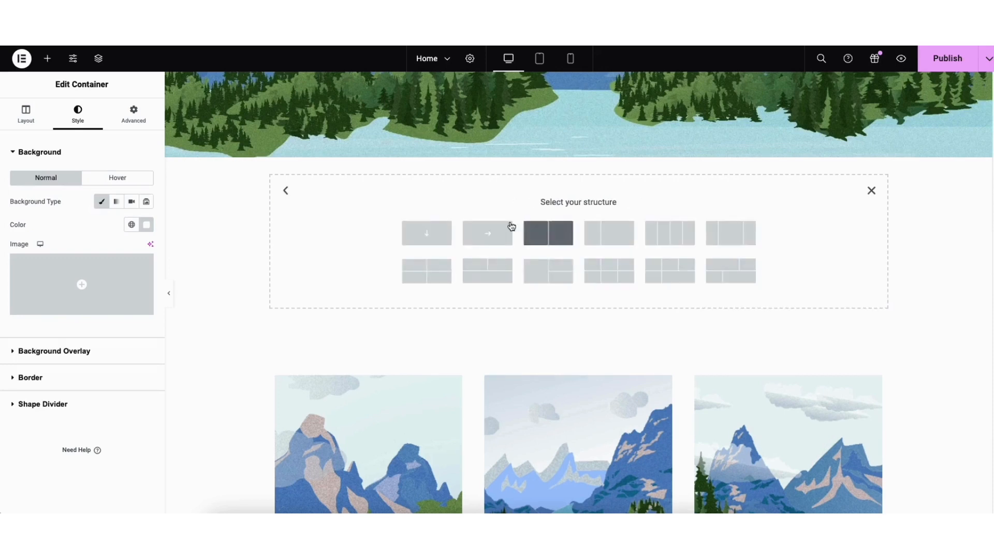
{"action": "left_click", "coordinate": [546, 237]}
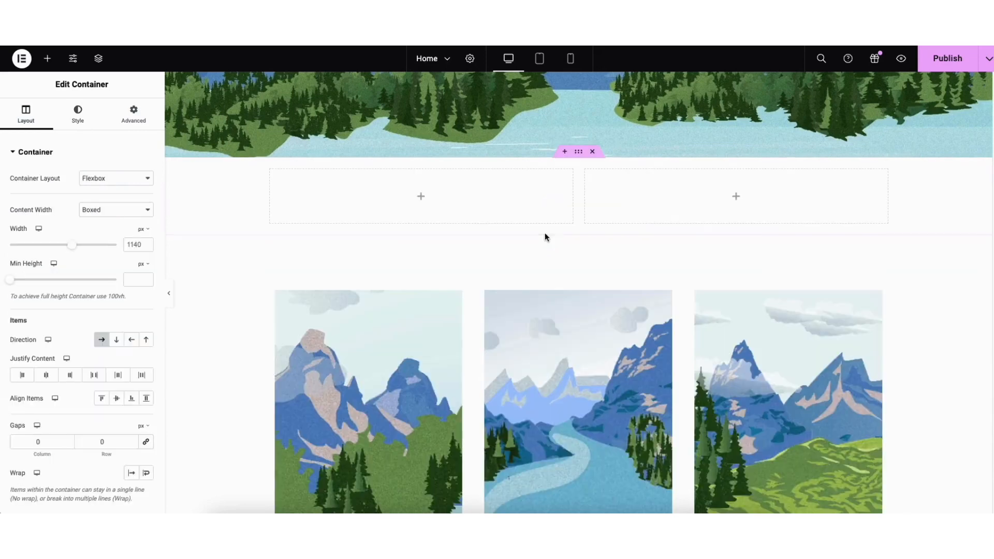
{"action": "left_click", "coordinate": [47, 61]}
{"action": "left_click_drag", "start_coordinate": [42, 341], "coordinate": [441, 200]}
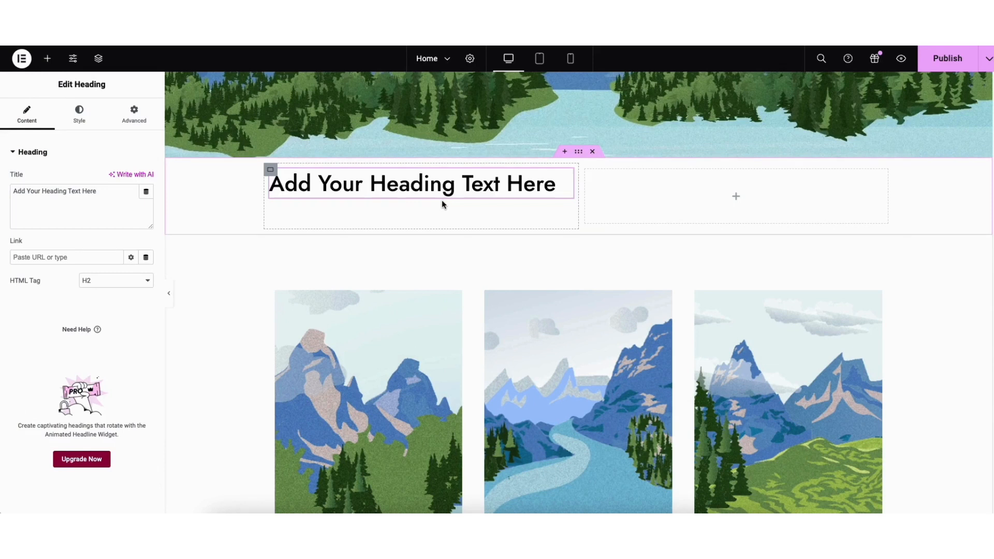
- Delete the two-column container with the placeholder heading above the services section
{"action": "left_click", "coordinate": [578, 152]}
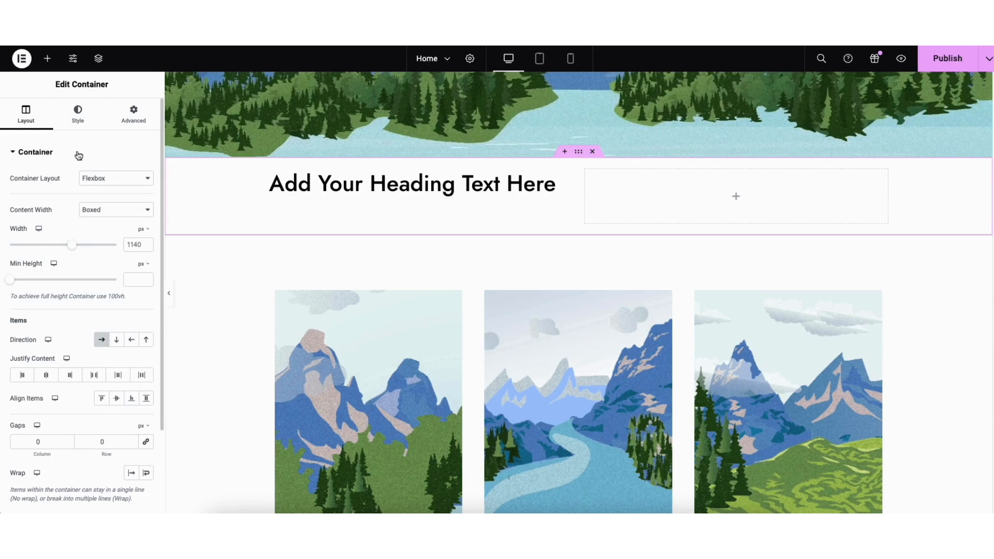
{"action": "left_click", "coordinate": [593, 151]}
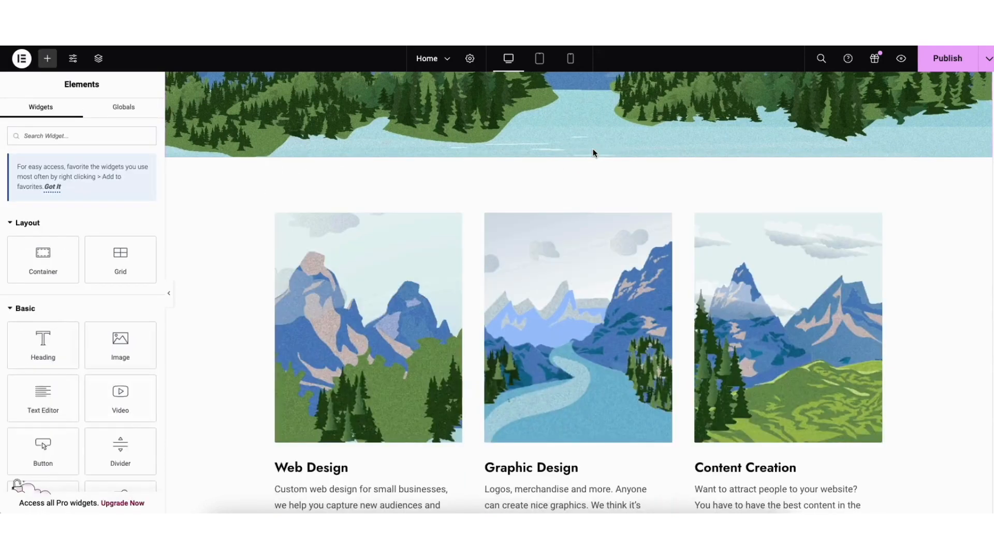
{"action": "mouse_move", "coordinate": [560, 211]}
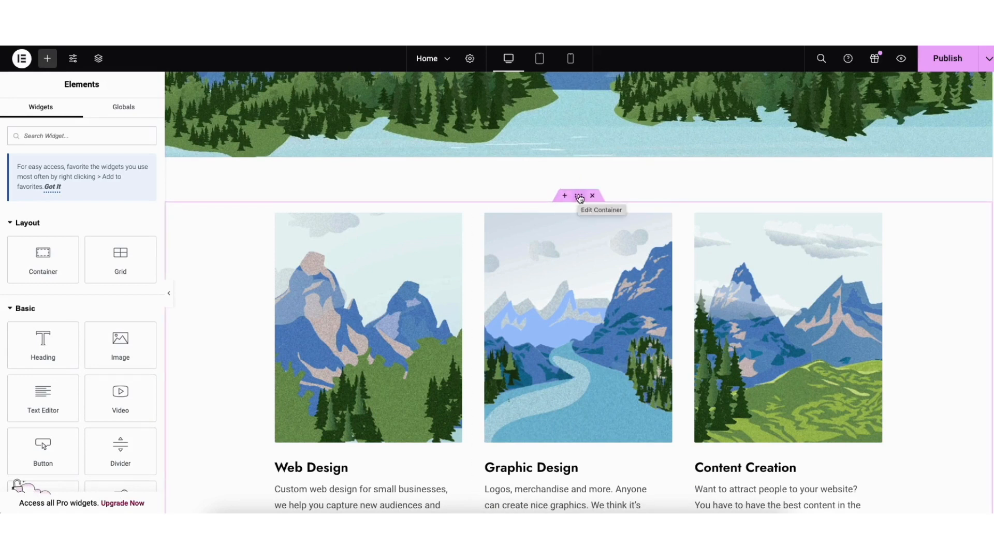
{"action": "left_click_drag", "start_coordinate": [579, 198], "coordinate": [496, 205]}
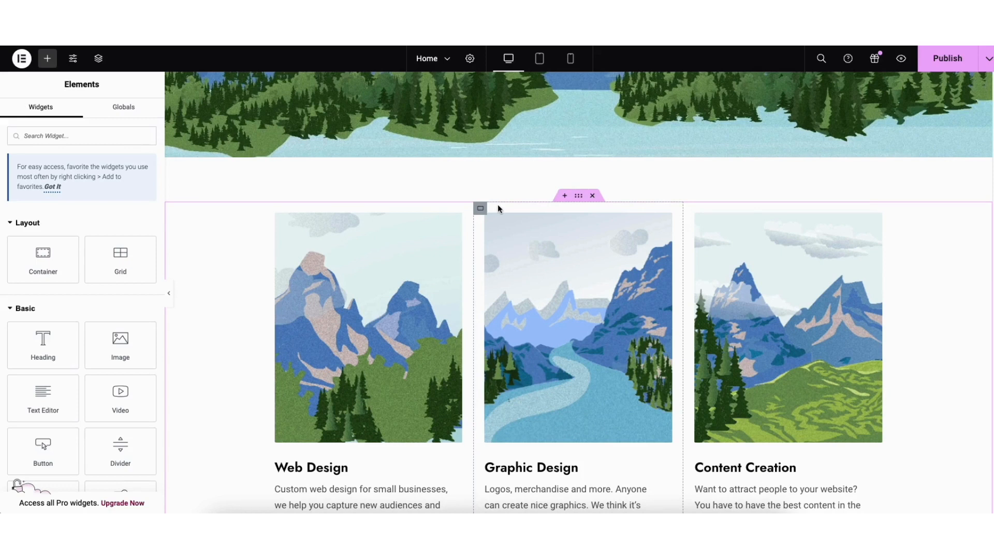
- Open the ready-made template library from the empty section at the page's end and browse its blocks
{"action": "scroll", "coordinate": [988, 262], "scroll_direction": "down", "scroll_amount": 6}
{"action": "scroll", "coordinate": [987, 263], "scroll_direction": "down", "scroll_amount": 12}
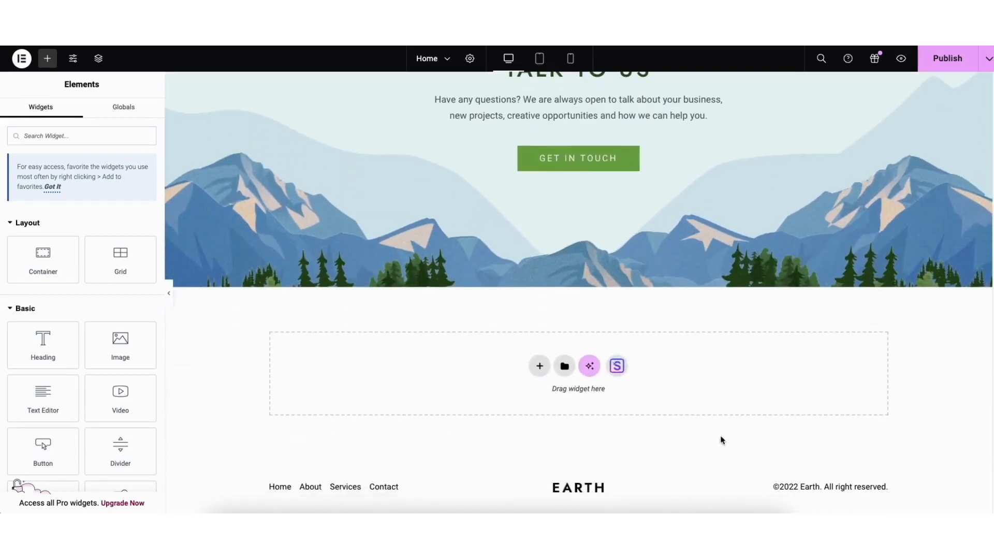
{"action": "left_click", "coordinate": [616, 366]}
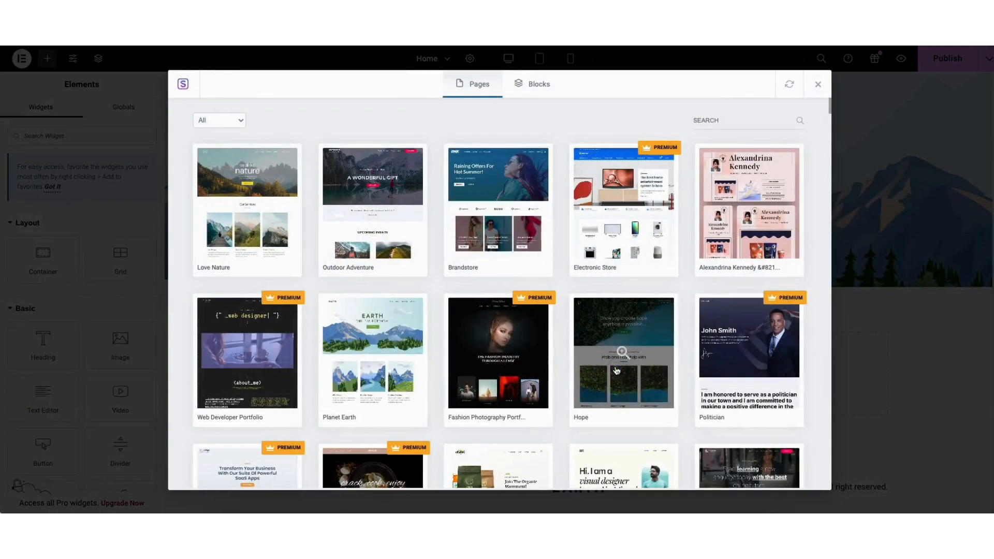
{"action": "left_click", "coordinate": [528, 82]}
{"action": "left_click_drag", "start_coordinate": [830, 104], "coordinate": [827, 77]}
- Check the block category filter, leave it on All, and preview the block with three plant-image feature cards
{"action": "left_click", "coordinate": [213, 124]}
{"action": "mouse_move", "coordinate": [253, 165]}
{"action": "left_mouse_down"}
{"action": "mouse_move", "coordinate": [252, 181]}
{"action": "mouse_move", "coordinate": [255, 161]}
{"action": "left_mouse_up"}
{"action": "left_click", "coordinate": [395, 126]}
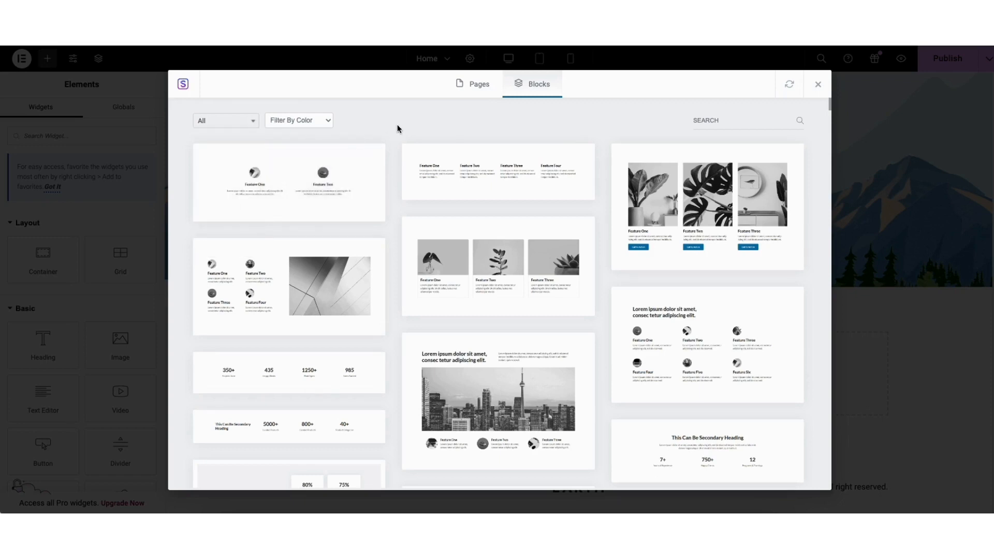
{"action": "left_click", "coordinate": [464, 261]}
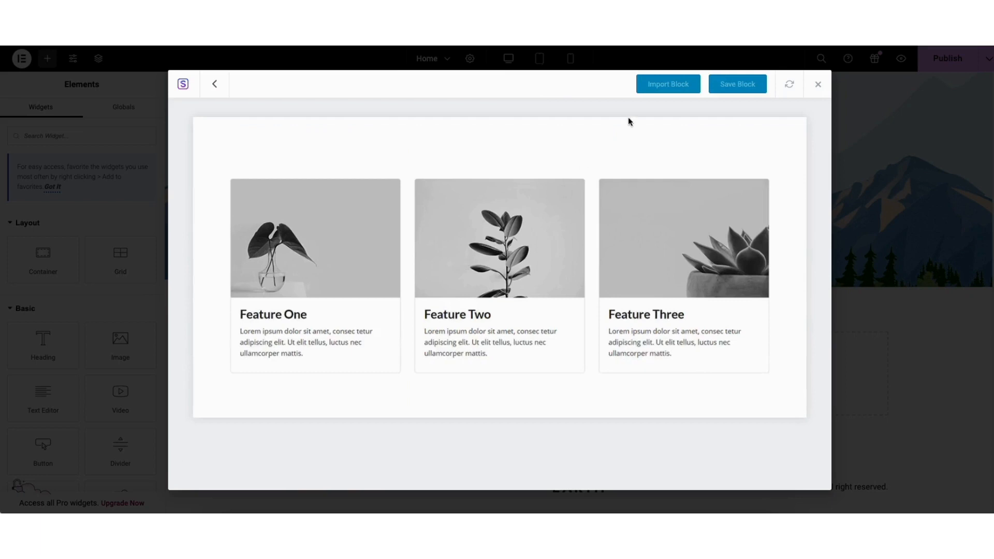
- Import the previewed block with three plant-image feature cards into the page
{"action": "left_click", "coordinate": [655, 86]}
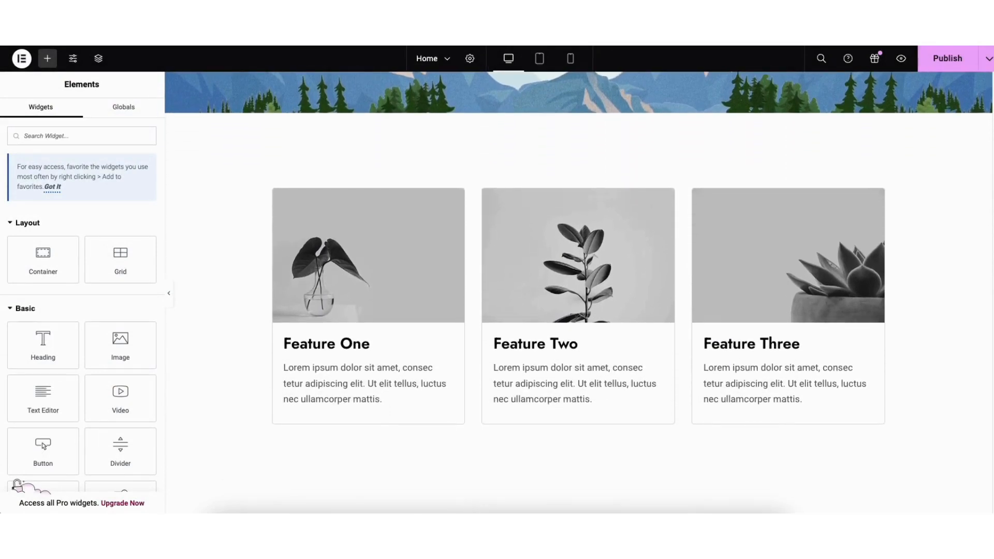
- Edit the Talk To Us container's background and select the Call-to-action image from the media library for it
{"action": "scroll", "coordinate": [971, 324], "scroll_direction": "up", "scroll_amount": 6}
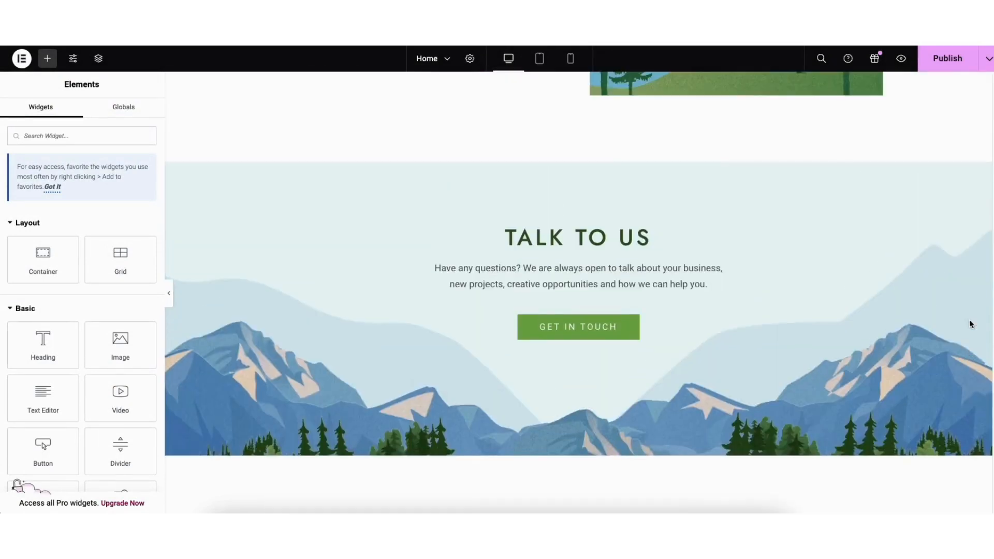
{"action": "right_click", "coordinate": [209, 197]}
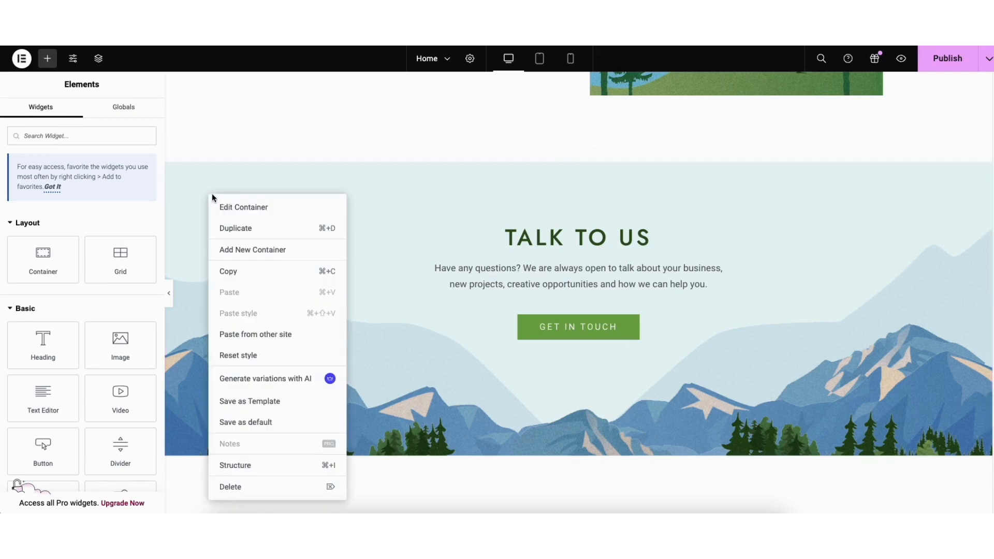
{"action": "left_click", "coordinate": [228, 208]}
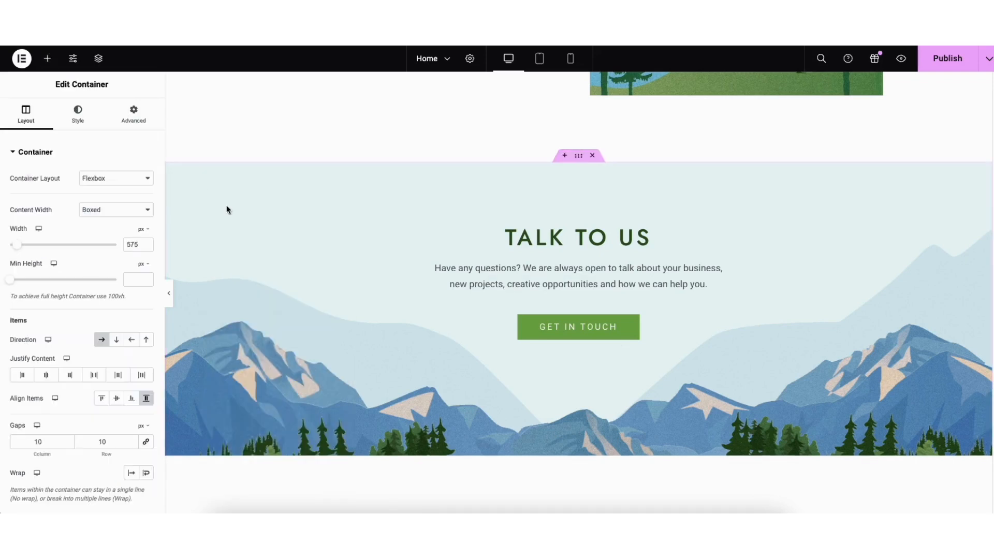
{"action": "left_click", "coordinate": [78, 113]}
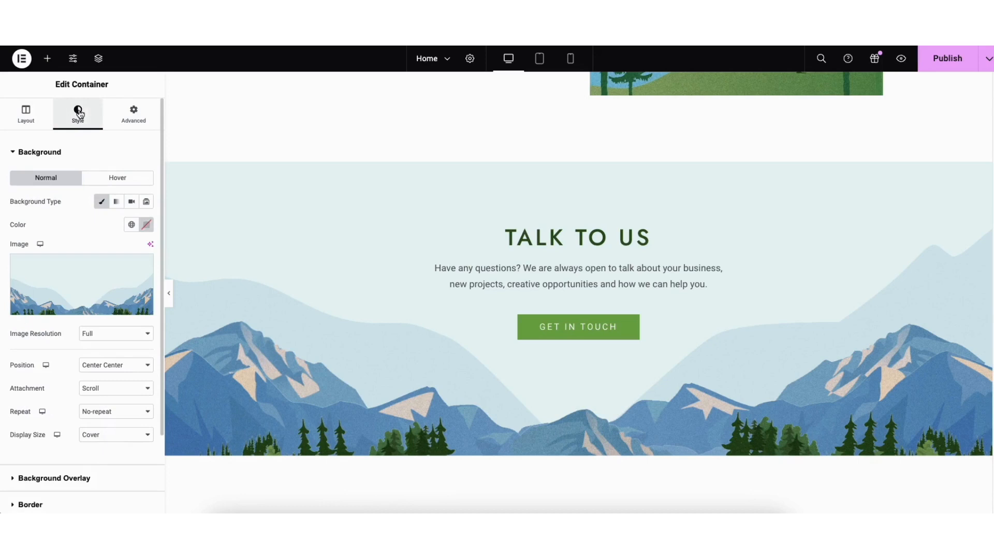
{"action": "mouse_move", "coordinate": [67, 264]}
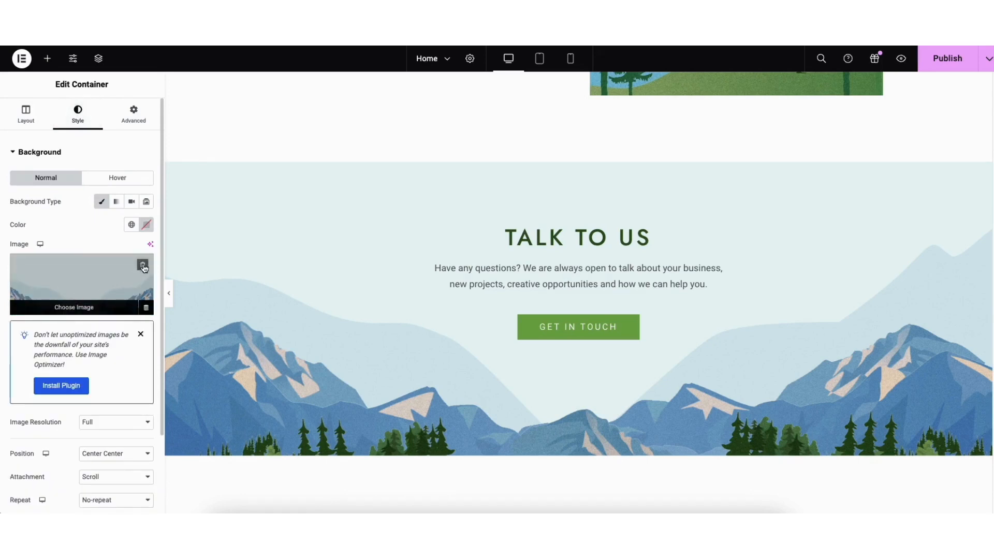
{"action": "left_click", "coordinate": [71, 305]}
{"action": "left_click", "coordinate": [162, 98]}
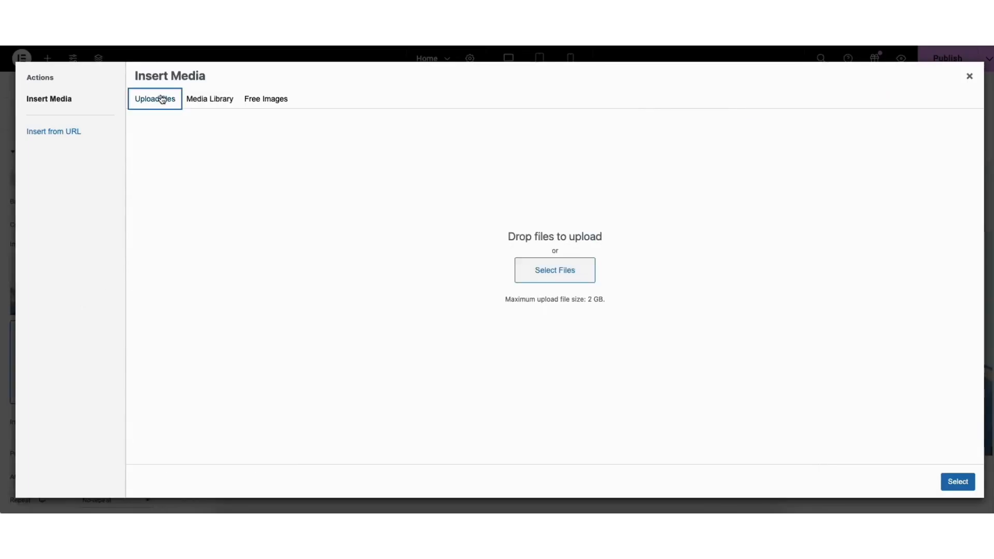
{"action": "left_click", "coordinate": [207, 100]}
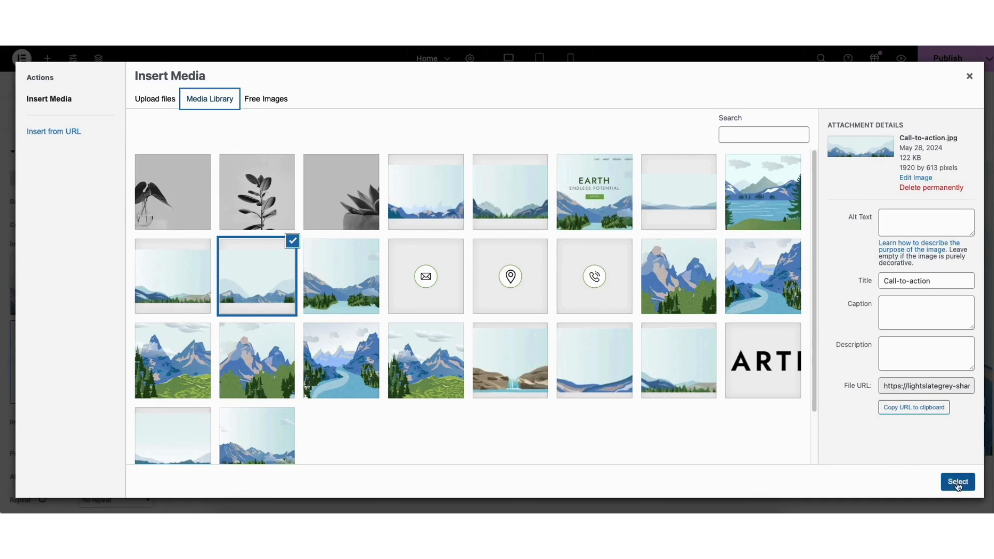
{"action": "left_click", "coordinate": [957, 483]}
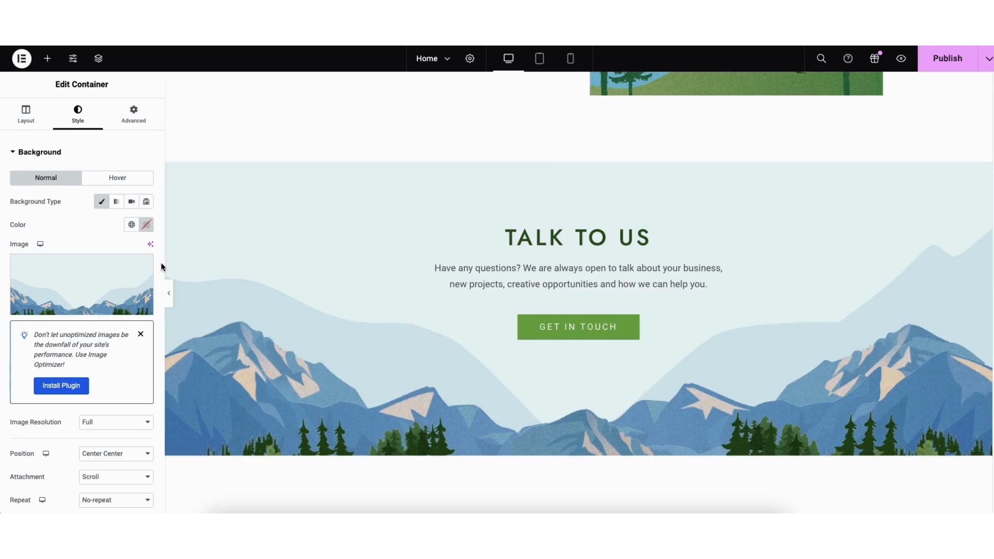
- Add a classic colour background overlay to the Talk To Us container and set its opacity to 0
{"action": "scroll", "coordinate": [82, 310], "scroll_direction": "down", "scroll_amount": 4}
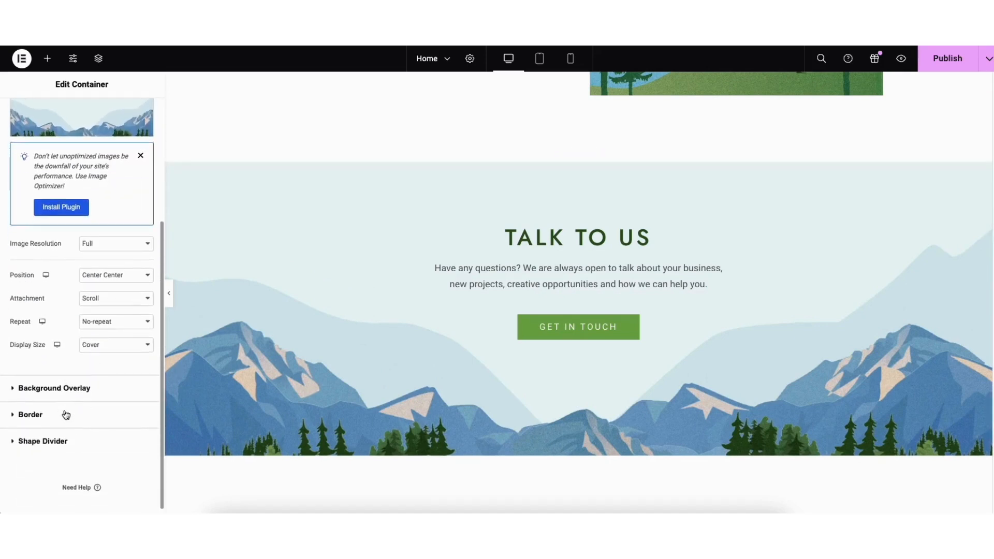
{"action": "left_click", "coordinate": [63, 402]}
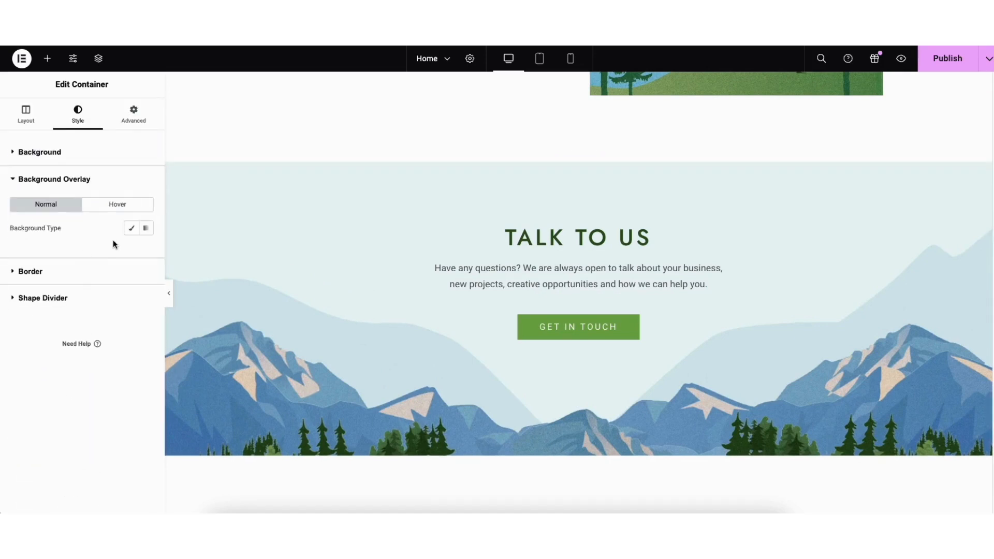
{"action": "left_click", "coordinate": [133, 229]}
{"action": "left_click", "coordinate": [147, 253]}
{"action": "mouse_move", "coordinate": [155, 307]}
{"action": "left_mouse_down"}
{"action": "mouse_move", "coordinate": [180, 313]}
{"action": "mouse_move", "coordinate": [199, 302]}
{"action": "mouse_move", "coordinate": [79, 297]}
{"action": "left_mouse_up"}
{"action": "left_click", "coordinate": [62, 268]}
{"action": "left_click_drag", "start_coordinate": [63, 369], "coordinate": [8, 372]}
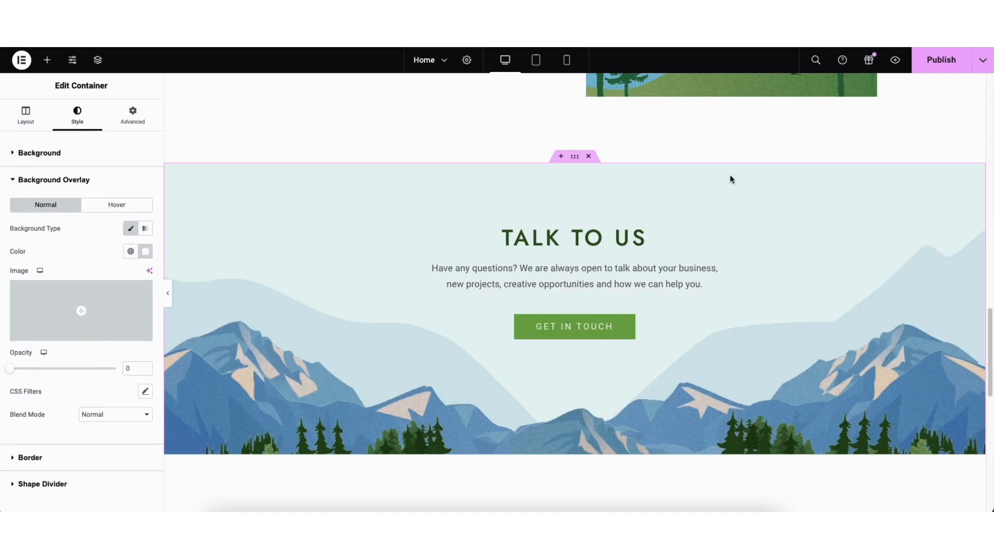
- Preview the site and examine the form and contact details on the Contact page
{"action": "left_click", "coordinate": [984, 63]}
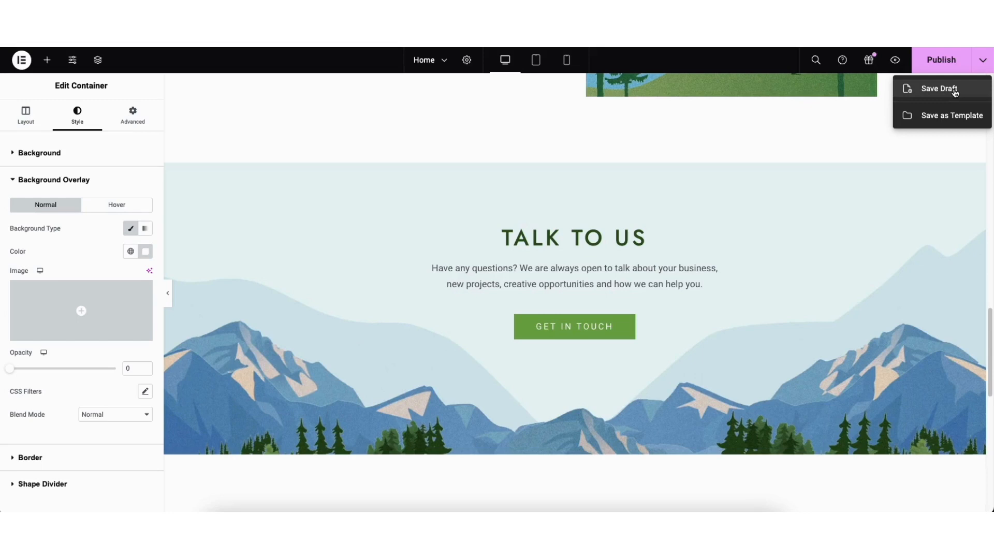
{"action": "left_click", "coordinate": [896, 61]}
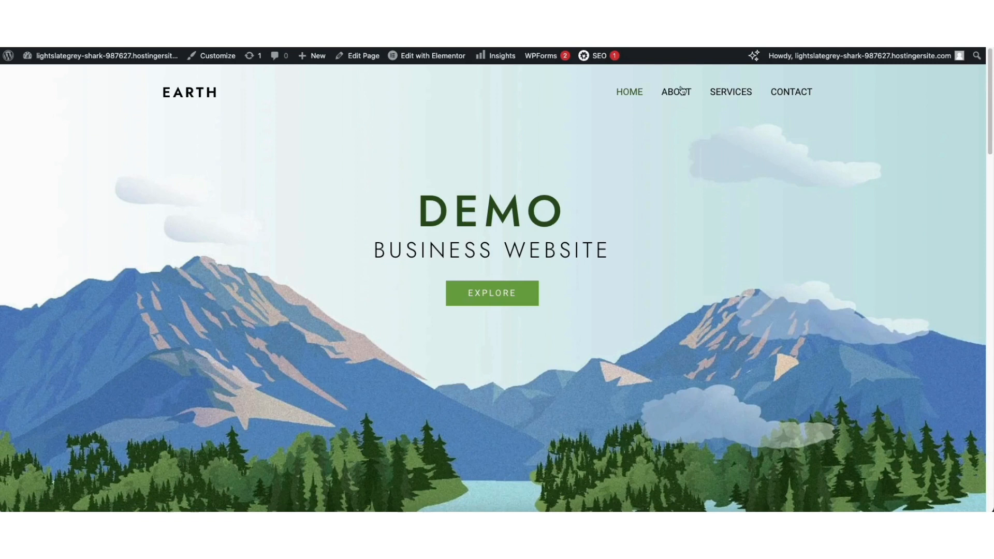
{"action": "left_click", "coordinate": [792, 92]}
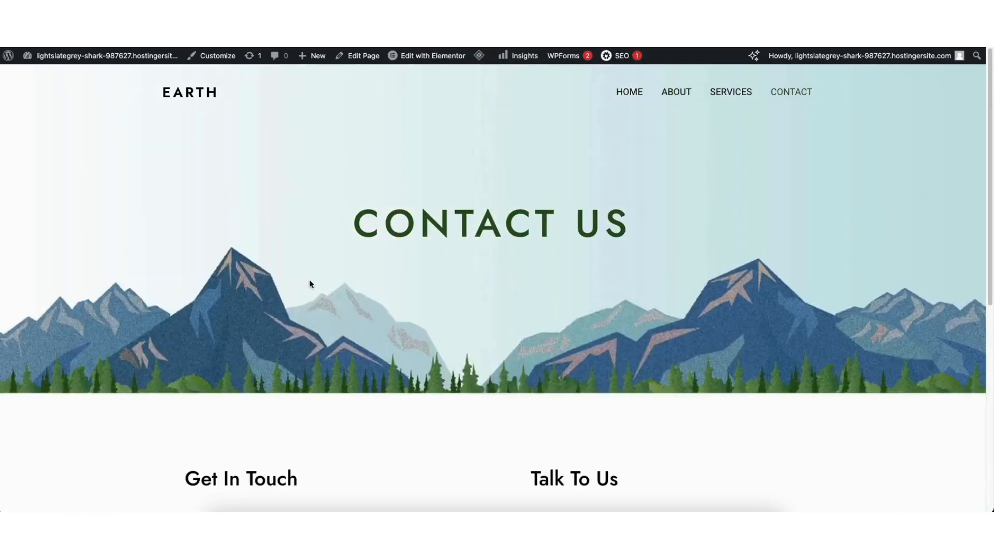
{"action": "left_click_drag", "start_coordinate": [988, 67], "coordinate": [949, 254]}
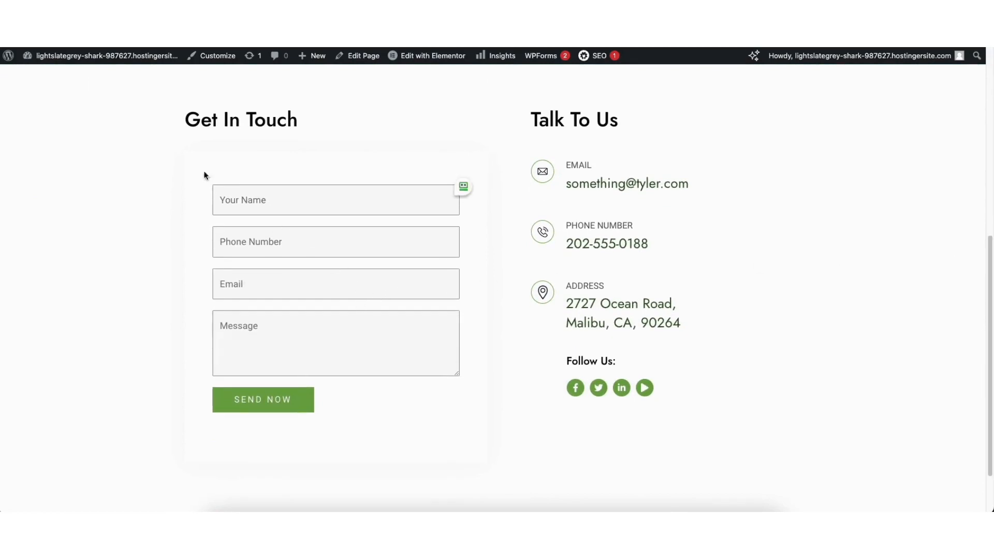
- Go to the WordPress dashboard and open the existing Contact Form for editing in WPForms
{"action": "mouse_move", "coordinate": [55, 60]}
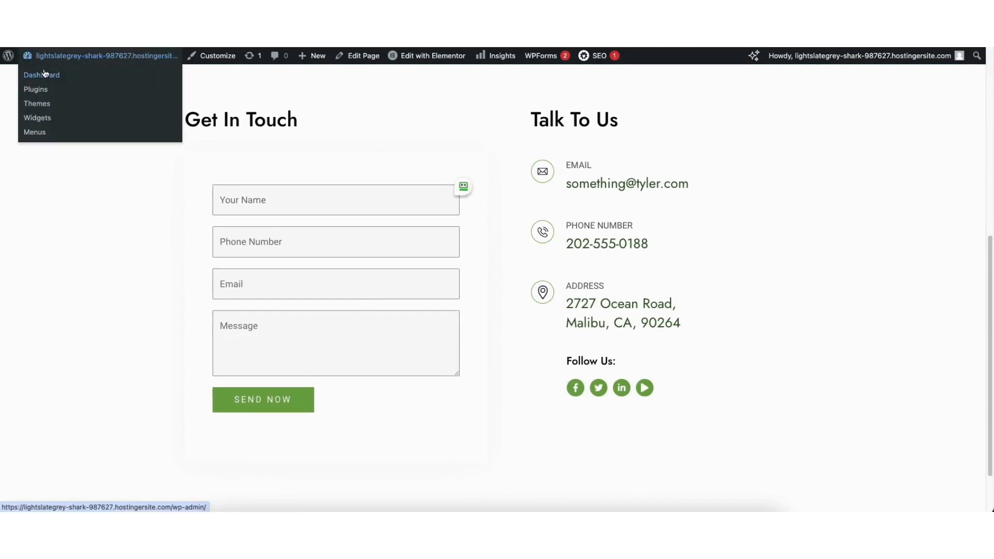
{"action": "left_click", "coordinate": [42, 78]}
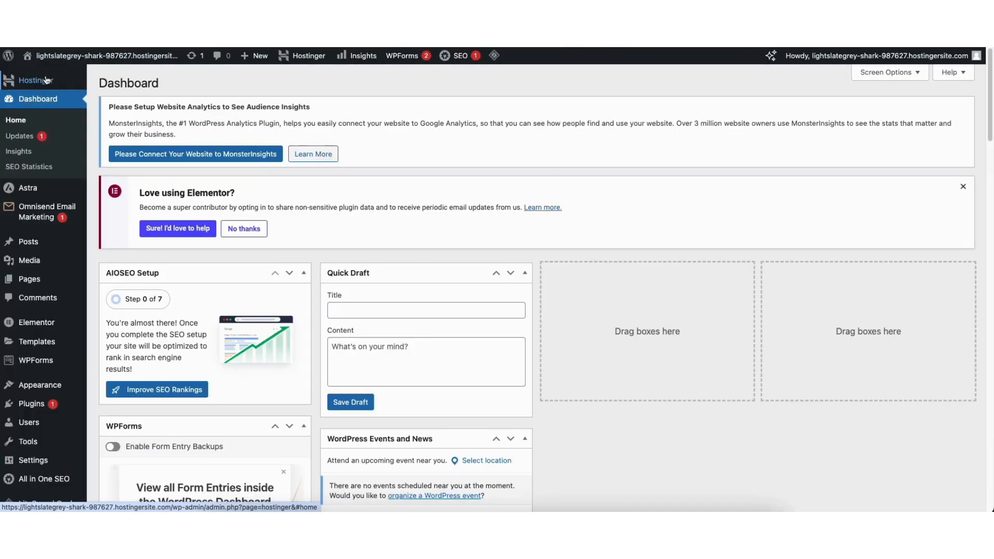
{"action": "mouse_move", "coordinate": [29, 364]}
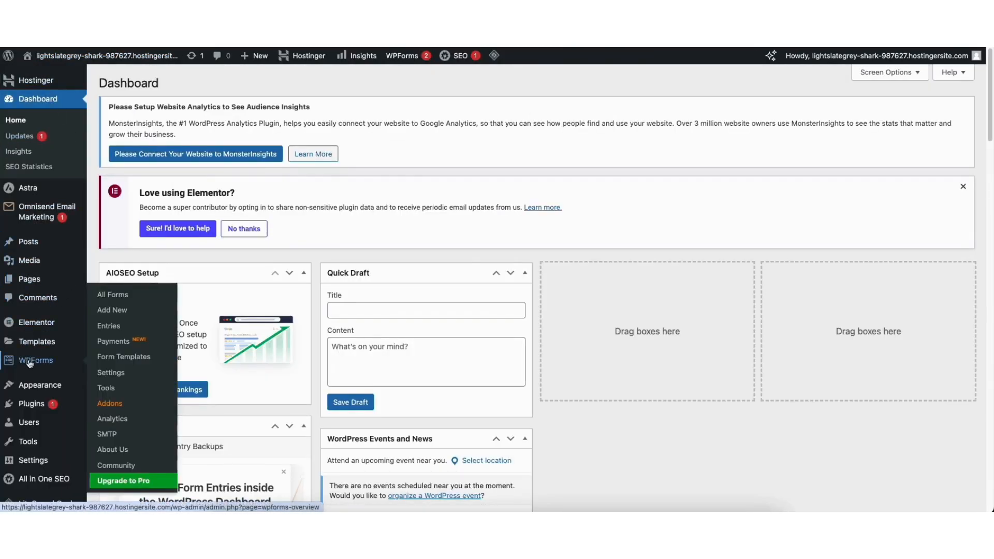
{"action": "left_click", "coordinate": [29, 364]}
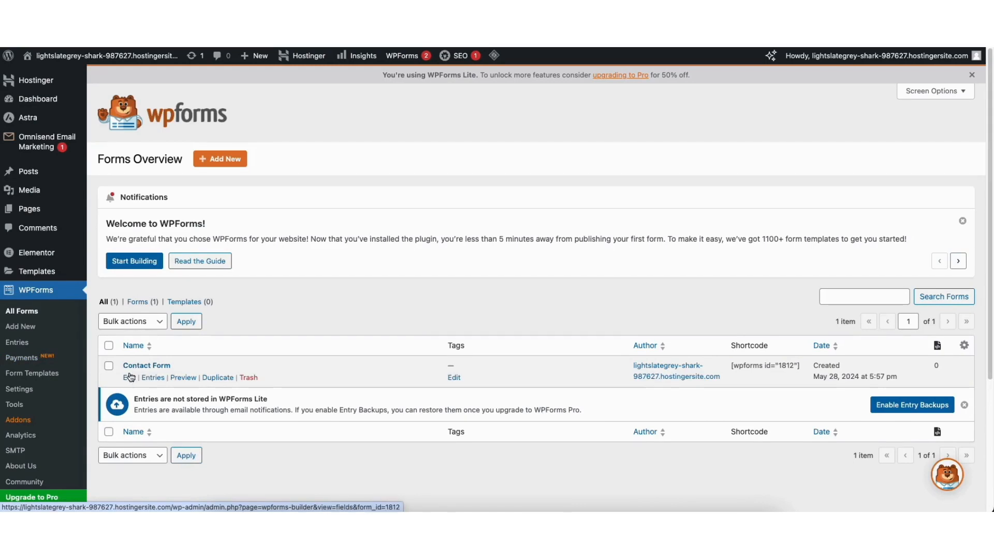
{"action": "left_click", "coordinate": [130, 380]}
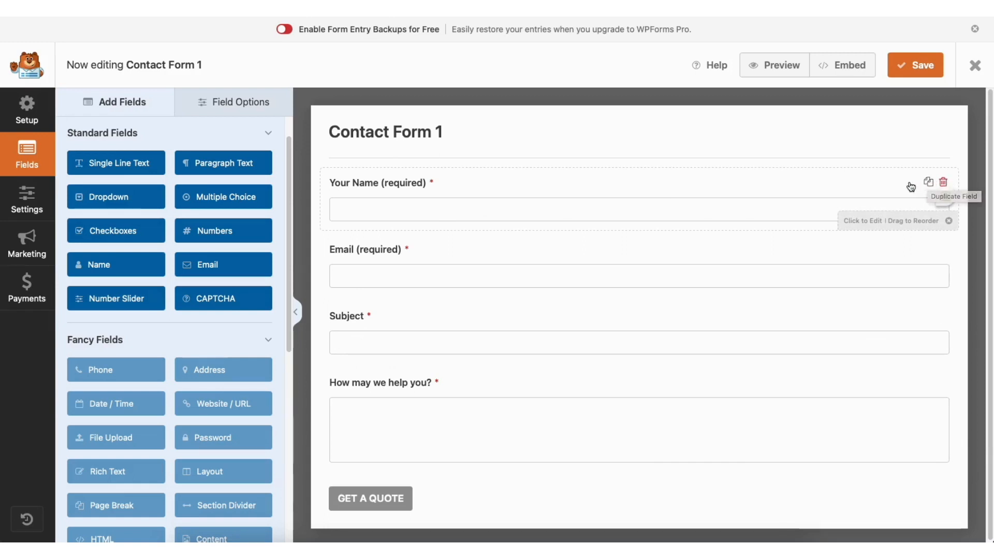
- Add a Single Line Text field between the Your Name and Email fields of the contact form
{"action": "mouse_move", "coordinate": [369, 182]}
{"action": "left_mouse_down"}
{"action": "mouse_move", "coordinate": [374, 265]}
{"action": "mouse_move", "coordinate": [366, 184]}
{"action": "left_mouse_up"}
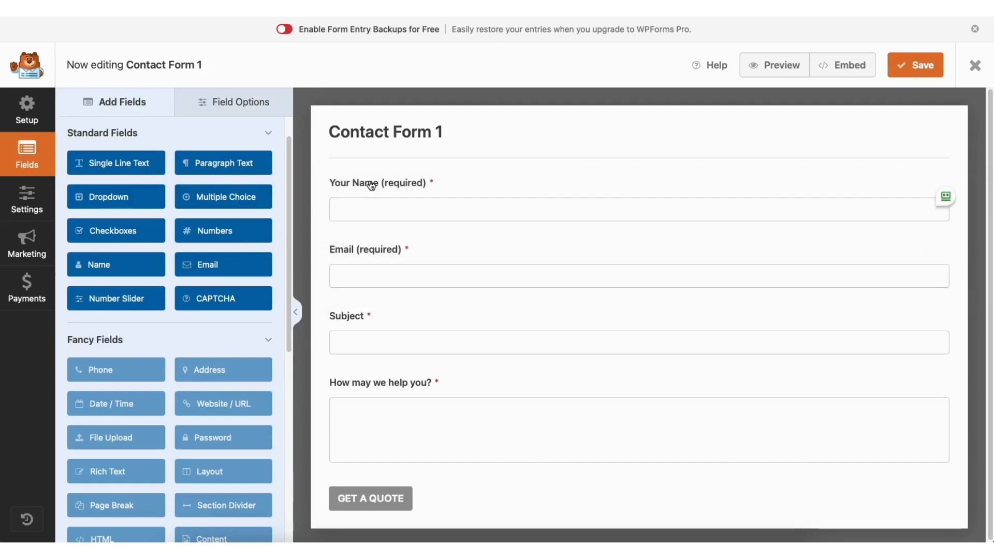
{"action": "left_click_drag", "start_coordinate": [133, 165], "coordinate": [388, 239]}
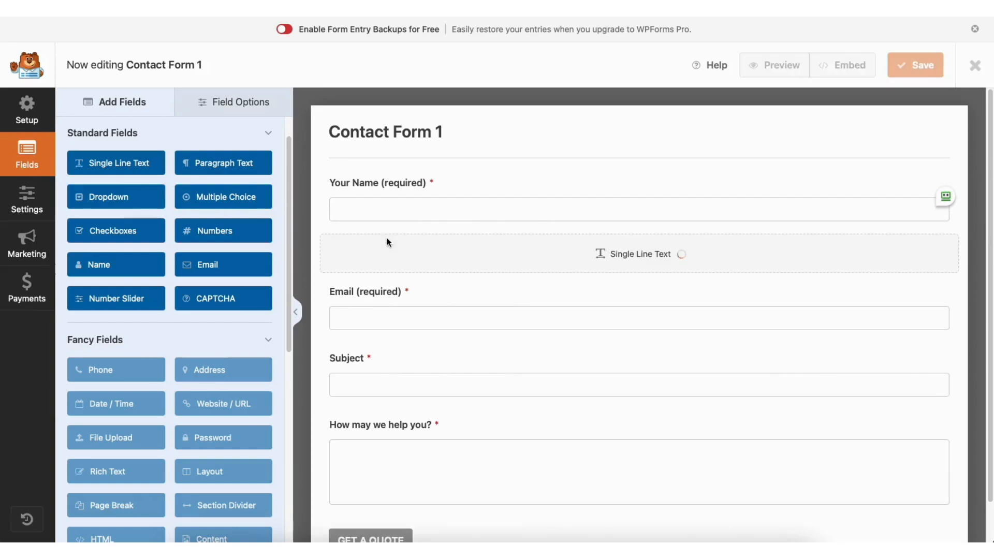
- Review the Your Name field's general and advanced options, leaving it required and its field size Large
{"action": "left_click", "coordinate": [235, 103]}
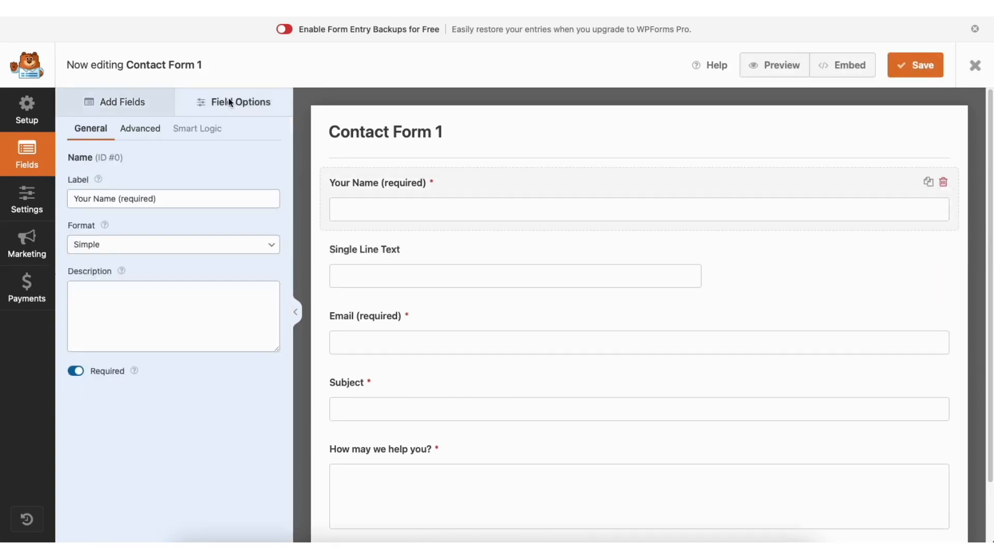
{"action": "left_click", "coordinate": [152, 199]}
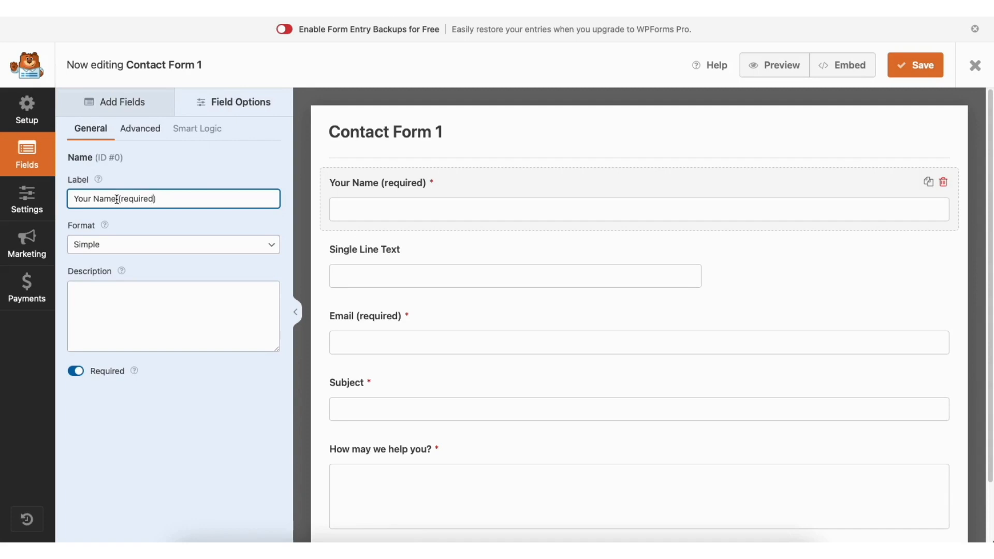
{"action": "left_click", "coordinate": [76, 371]}
{"action": "left_click", "coordinate": [76, 371]}
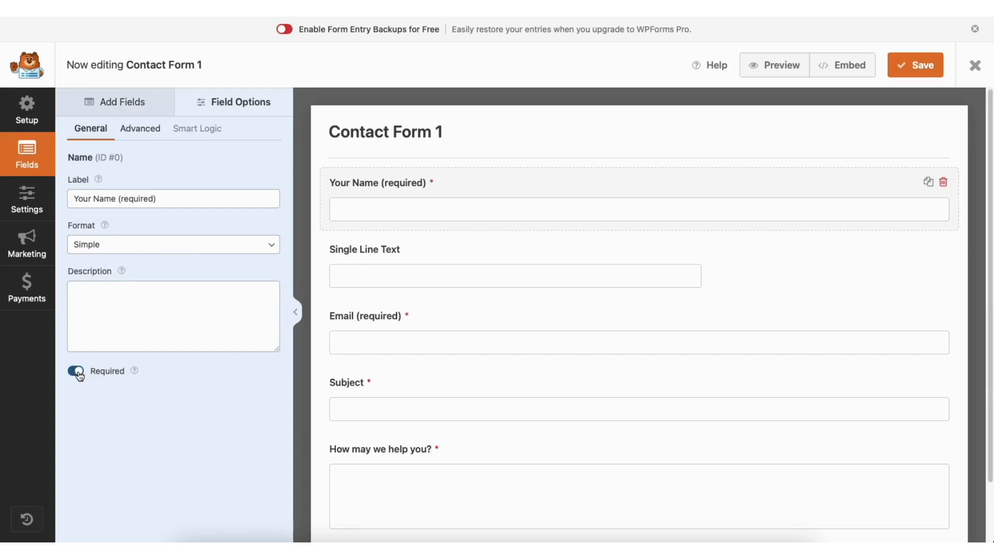
{"action": "left_click", "coordinate": [153, 132]}
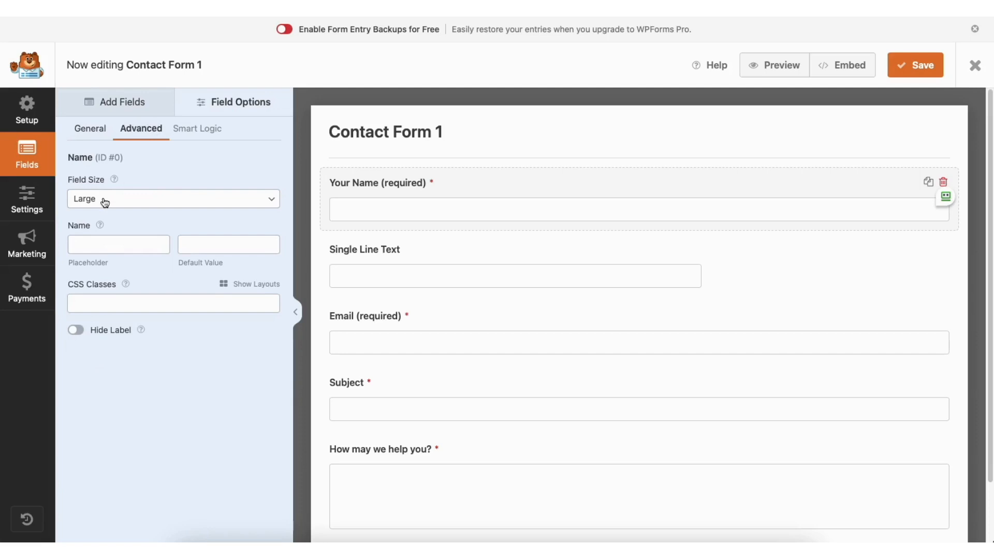
{"action": "left_click", "coordinate": [140, 201]}
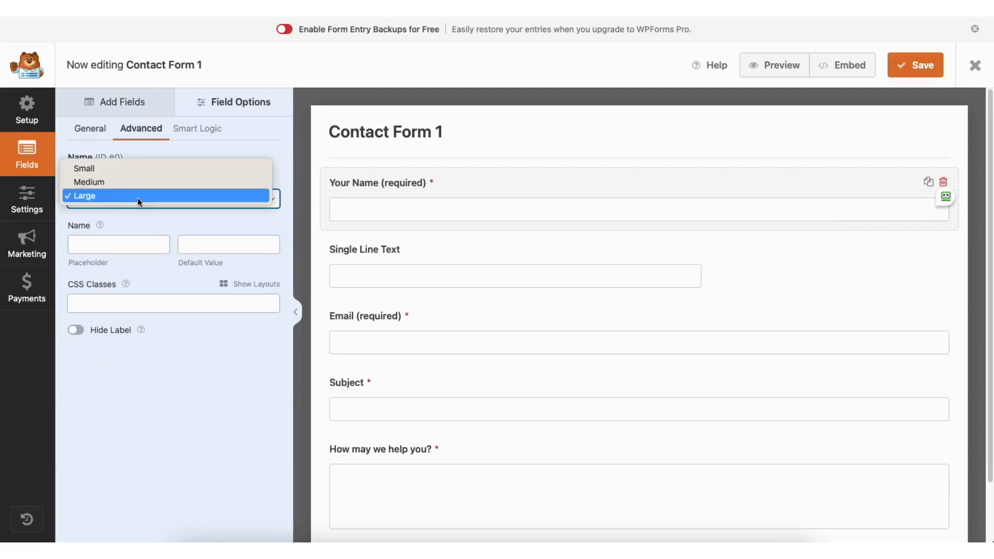
{"action": "left_click", "coordinate": [137, 194]}
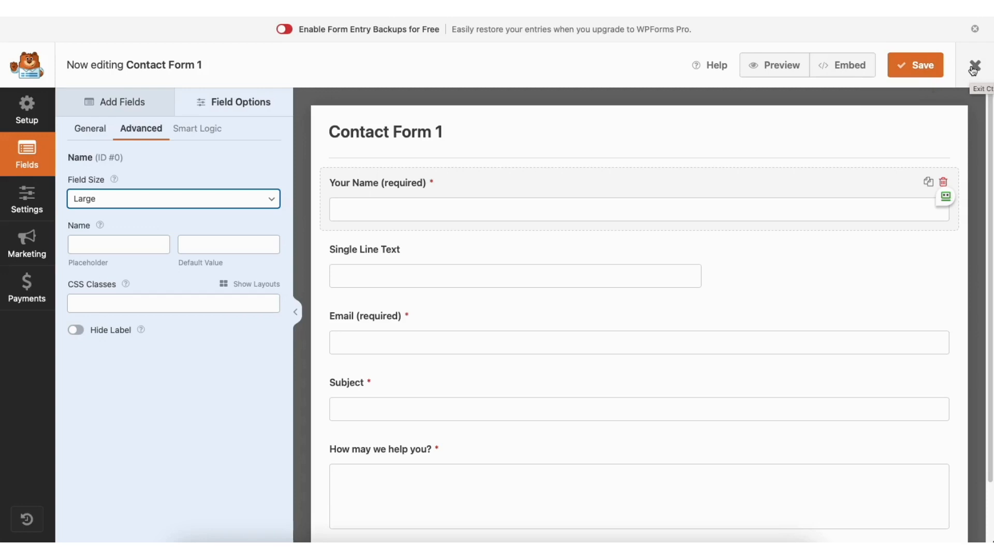
- Review the contact form's general, spam protection, notification and confirmation settings
{"action": "left_click", "coordinate": [31, 197]}
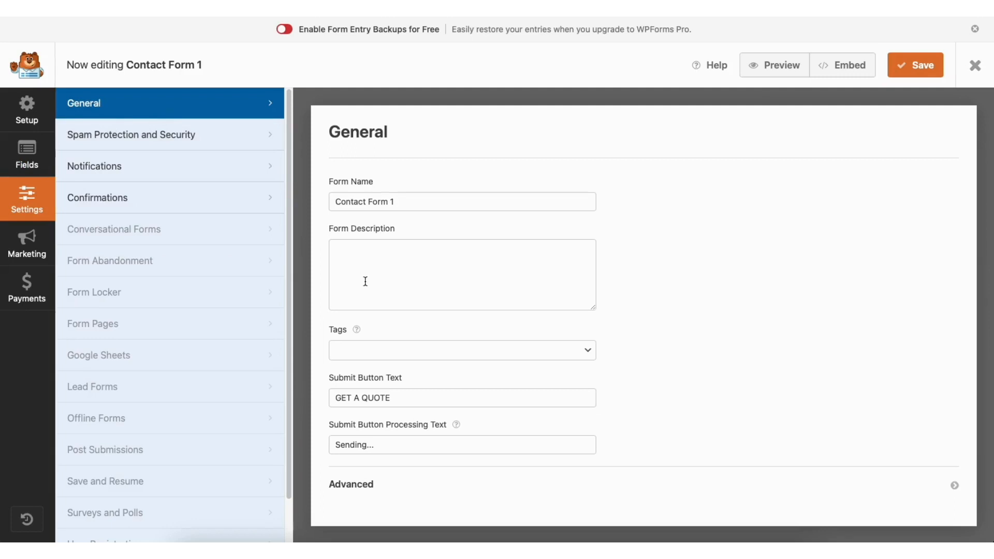
{"action": "left_click", "coordinate": [207, 136]}
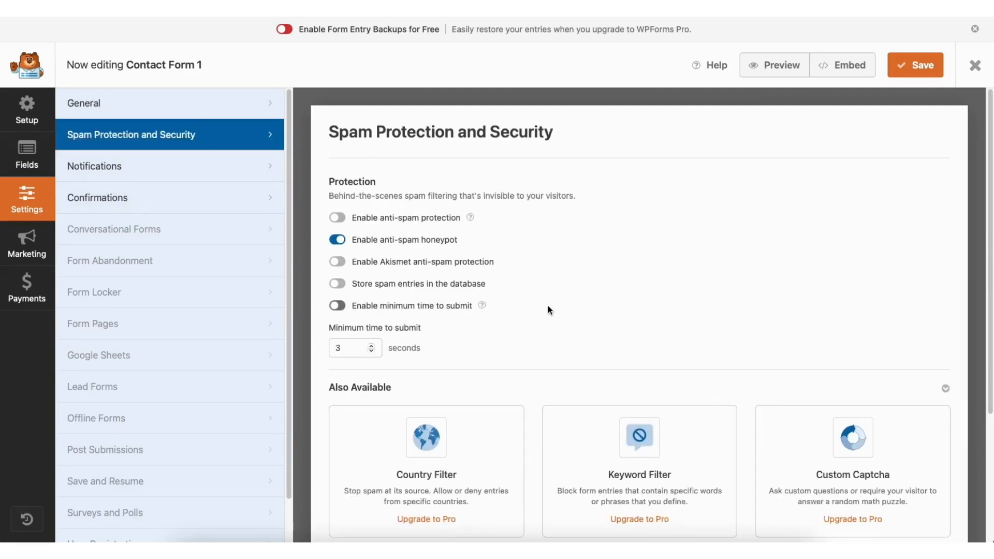
{"action": "left_click", "coordinate": [191, 167]}
{"action": "left_click_drag", "start_coordinate": [990, 173], "coordinate": [990, 278]}
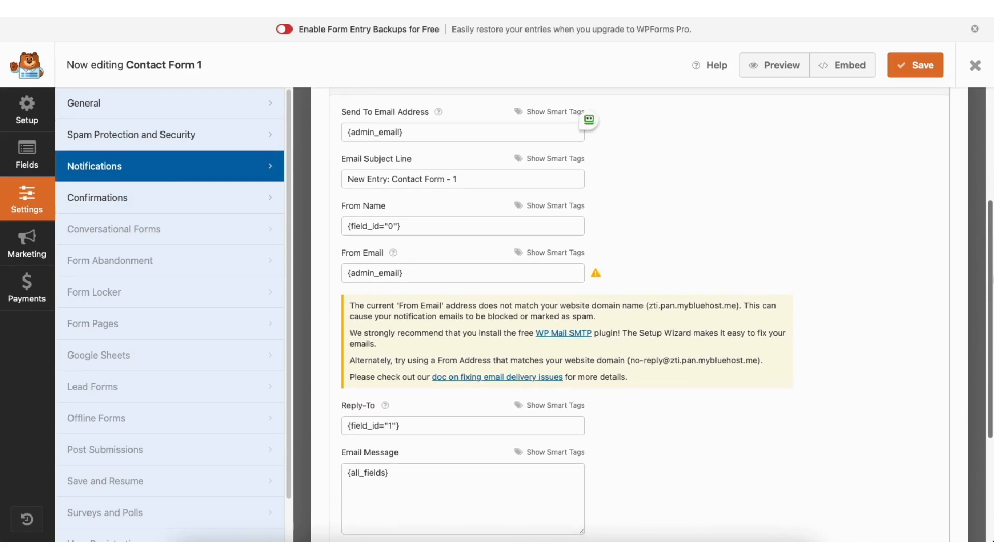
{"action": "left_click", "coordinate": [193, 200]}
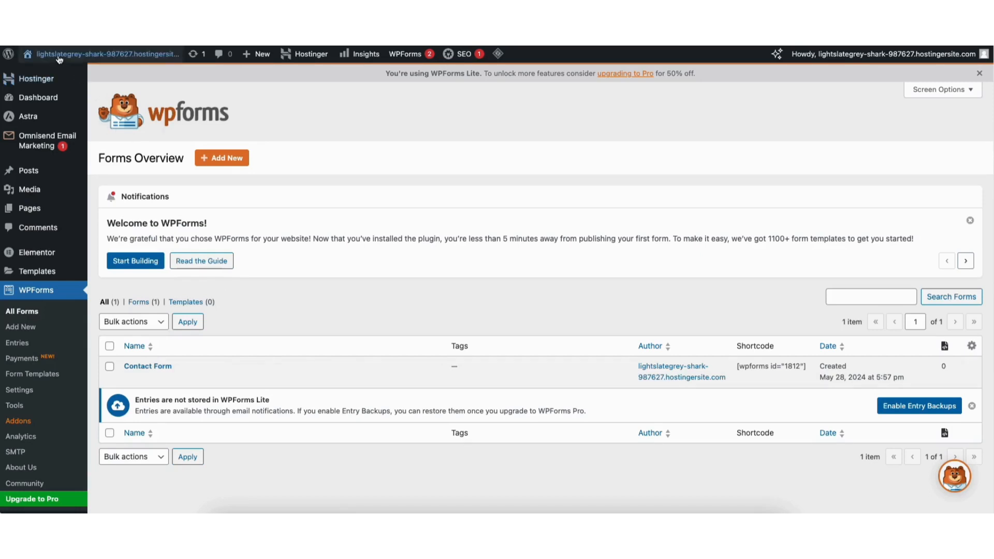
- Leave the form builder and open the website's home page from the WordPress admin
{"action": "mouse_move", "coordinate": [58, 57]}
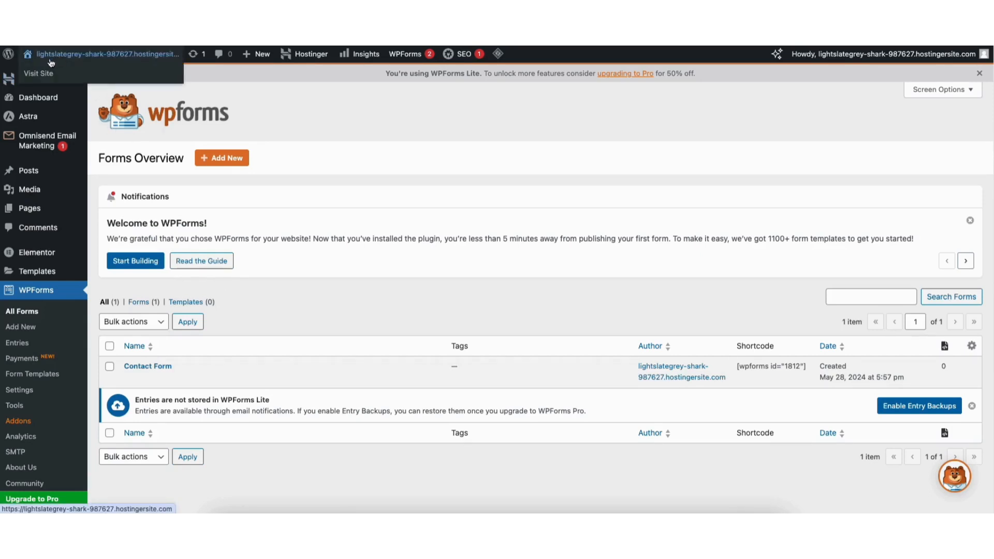
{"action": "left_click", "coordinate": [42, 78]}
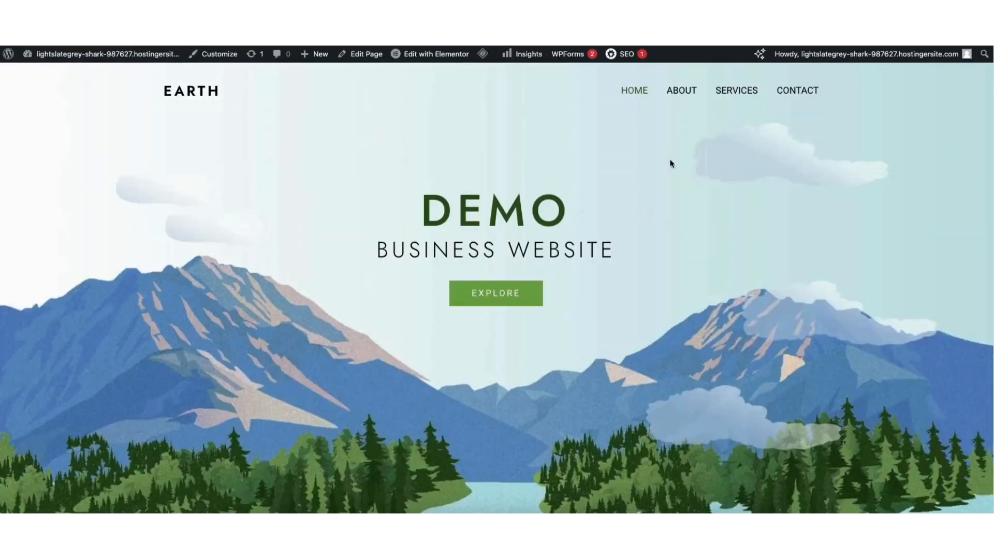
- Open the Contact page in Elementor and add a single-column Flexbox container below the contact form
{"action": "left_click", "coordinate": [792, 92]}
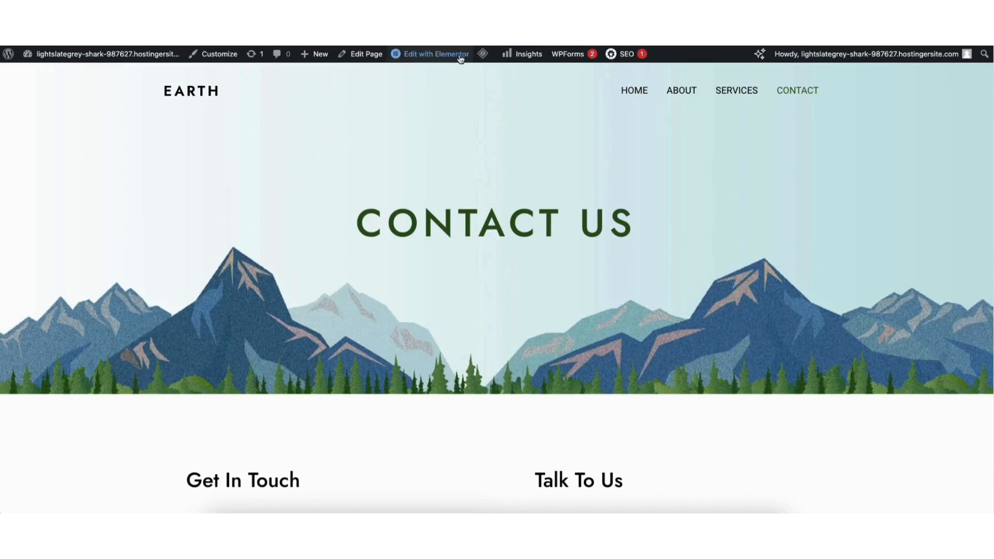
{"action": "left_click", "coordinate": [420, 60]}
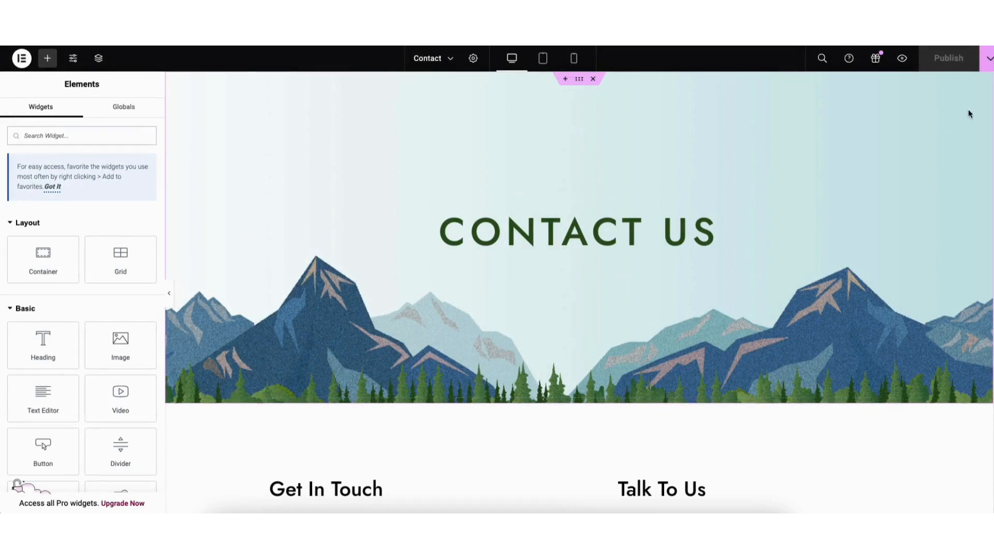
{"action": "scroll", "coordinate": [983, 288], "scroll_direction": "down", "scroll_amount": 8}
{"action": "scroll", "coordinate": [983, 288], "scroll_direction": "down", "scroll_amount": 3}
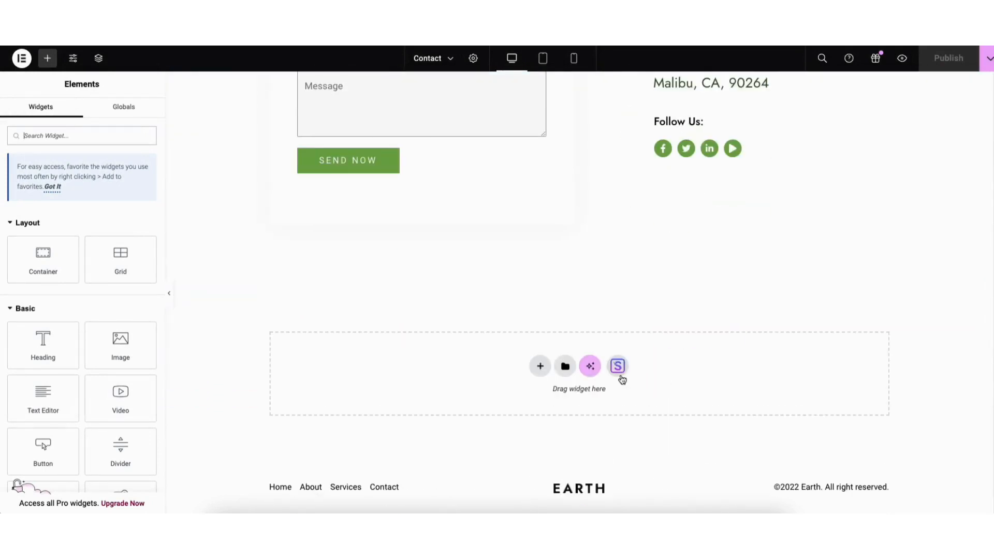
{"action": "left_click", "coordinate": [540, 366]}
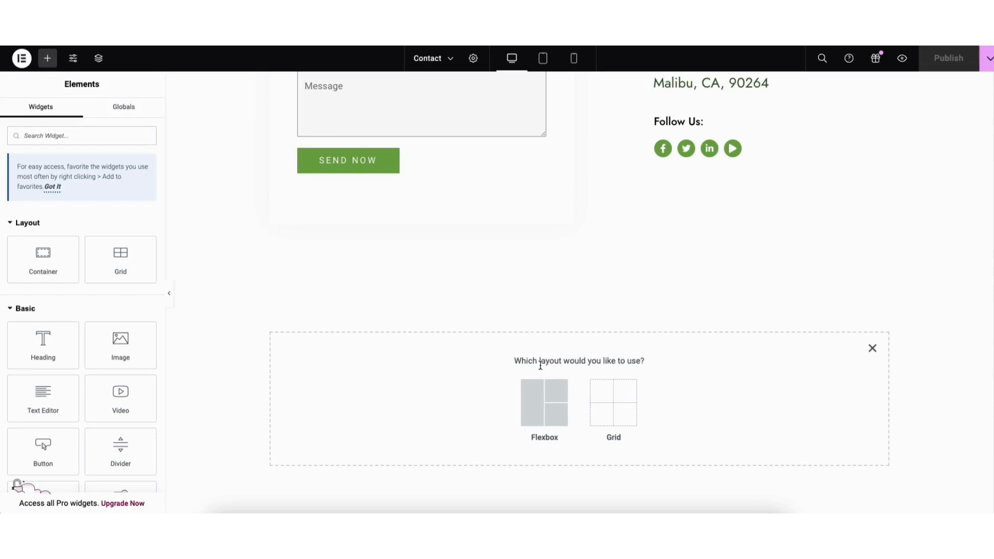
{"action": "left_click", "coordinate": [541, 405]}
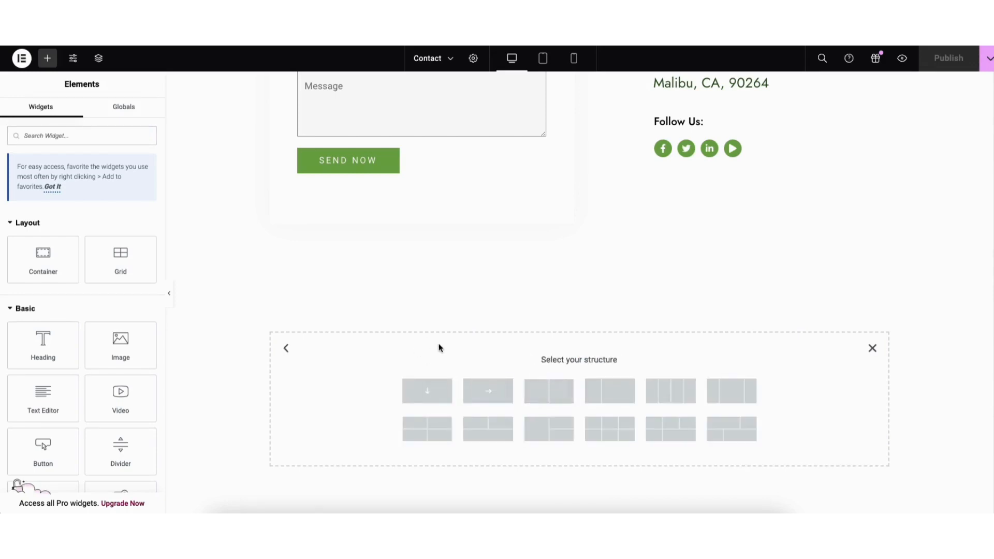
{"action": "left_click", "coordinate": [426, 395]}
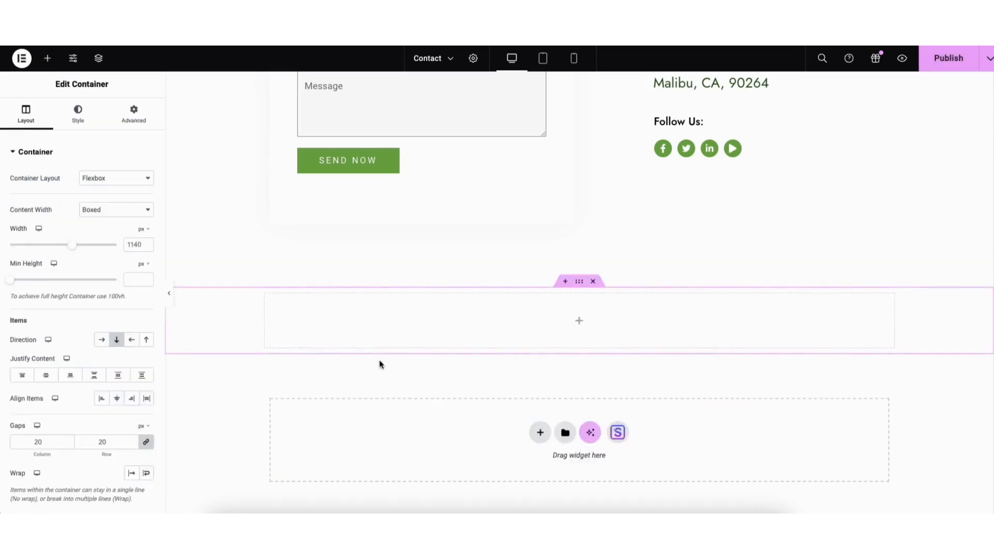
- Place a Google Maps widget in the new empty container
{"action": "left_click", "coordinate": [47, 59]}
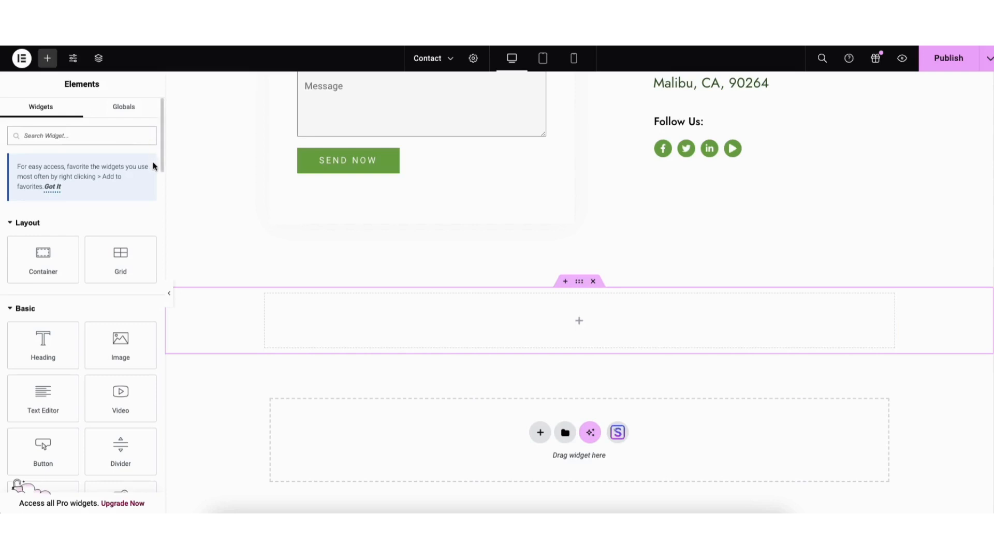
{"action": "scroll", "coordinate": [161, 164], "scroll_direction": "down", "scroll_amount": 5}
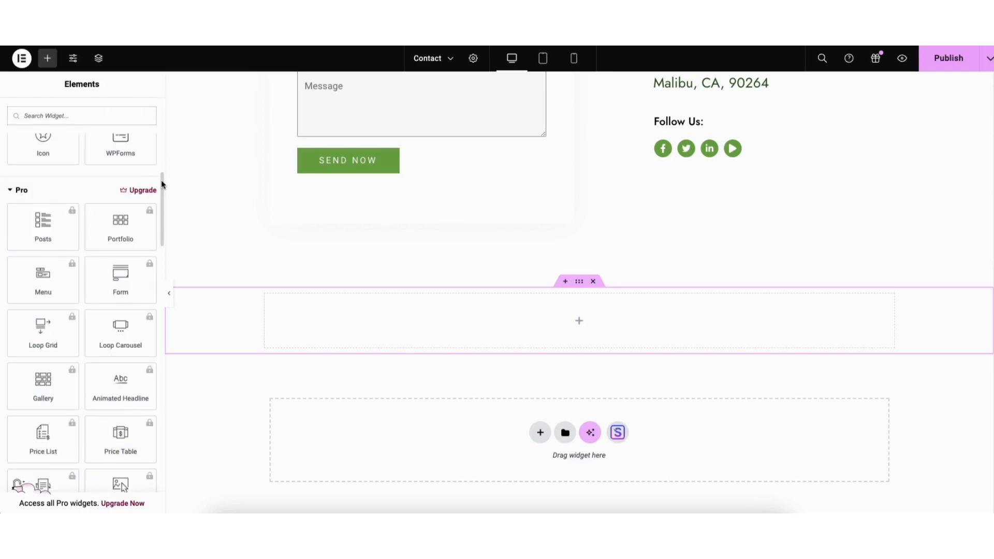
{"action": "scroll", "coordinate": [160, 179], "scroll_direction": "up", "scroll_amount": 5}
{"action": "left_click_drag", "start_coordinate": [118, 405], "coordinate": [541, 331]}
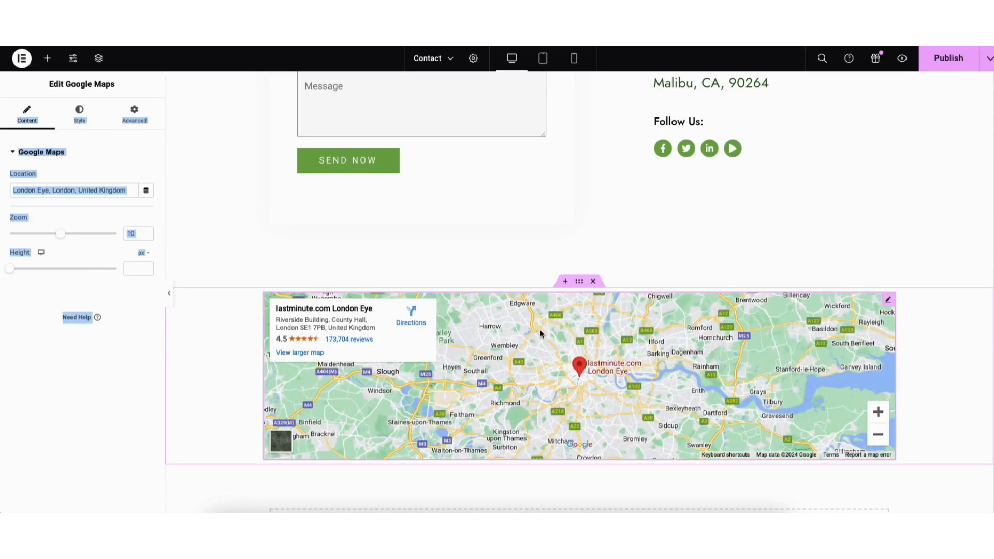
- Set the London Eye map's zoom to 6 and height to 344 px, saving the page as a draft
{"action": "left_click", "coordinate": [67, 190]}
{"action": "left_click_drag", "start_coordinate": [10, 190], "coordinate": [130, 190]}
{"action": "left_click", "coordinate": [93, 220]}
{"action": "left_click_drag", "start_coordinate": [61, 240], "coordinate": [36, 236]}
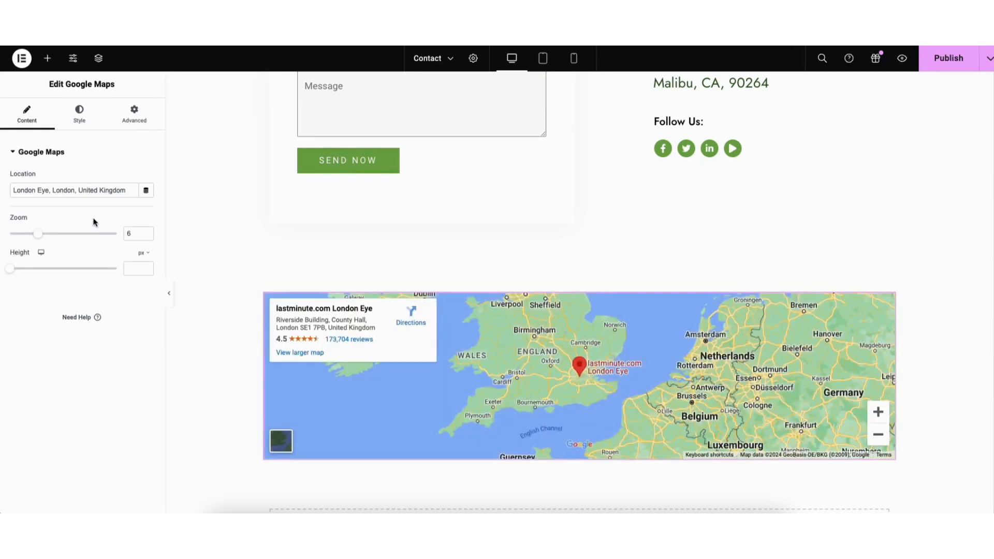
{"action": "left_click_drag", "start_coordinate": [10, 269], "coordinate": [34, 281]}
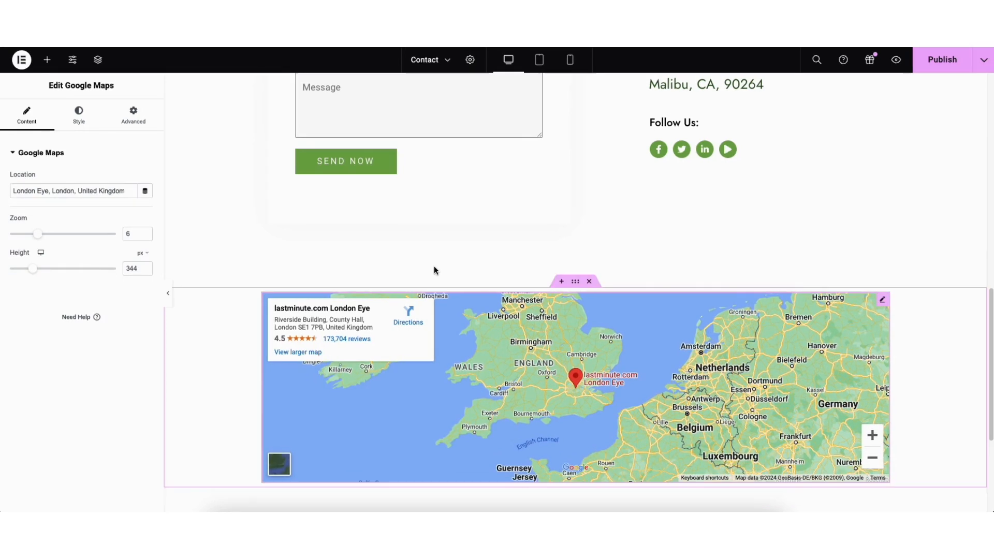
{"action": "left_click", "coordinate": [985, 61]}
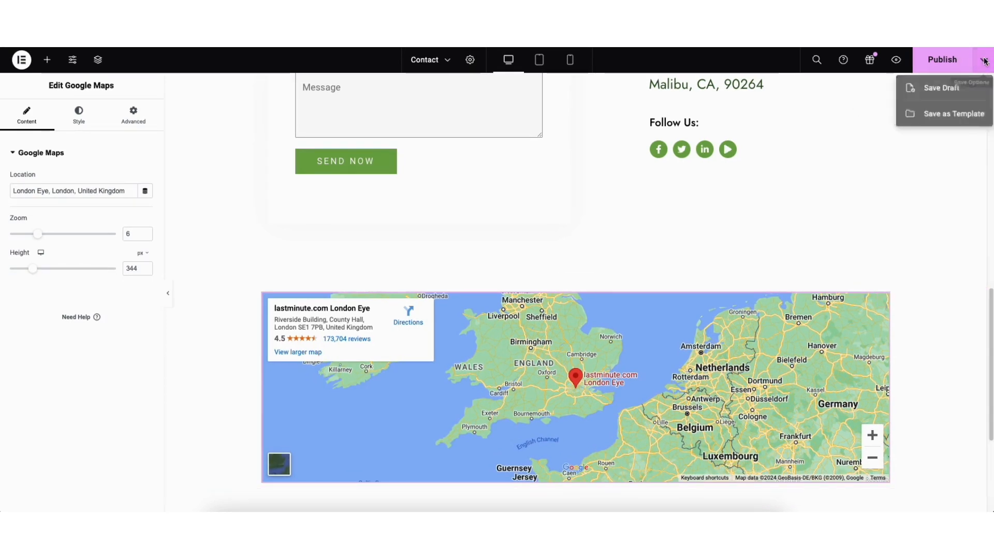
{"action": "left_click", "coordinate": [939, 93]}
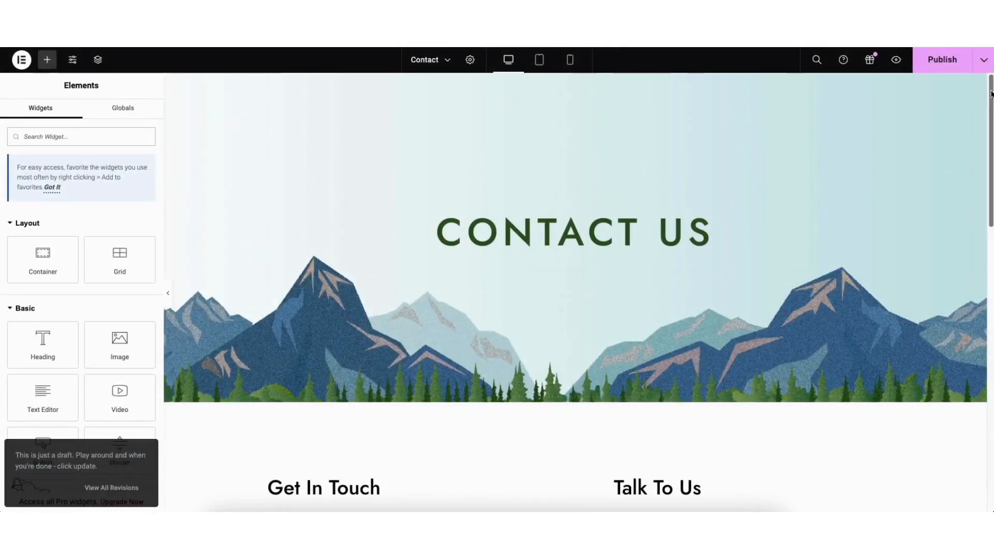
- Open the API key guide from the map widget's settings and go to the Google Maps Platform Credentials page
{"action": "scroll", "coordinate": [935, 286], "scroll_direction": "down", "scroll_amount": 10}
{"action": "scroll", "coordinate": [935, 286], "scroll_direction": "down", "scroll_amount": 4}
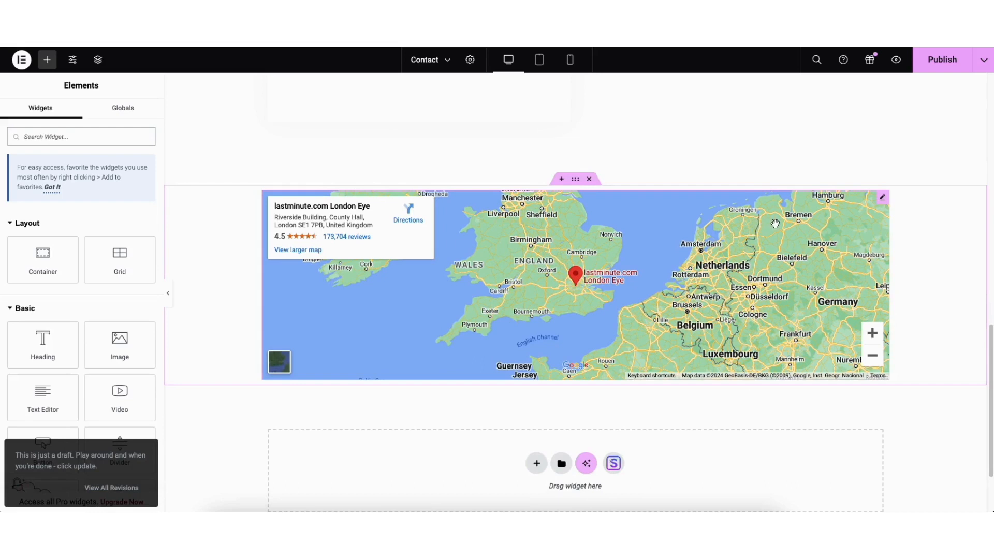
{"action": "left_click", "coordinate": [883, 198]}
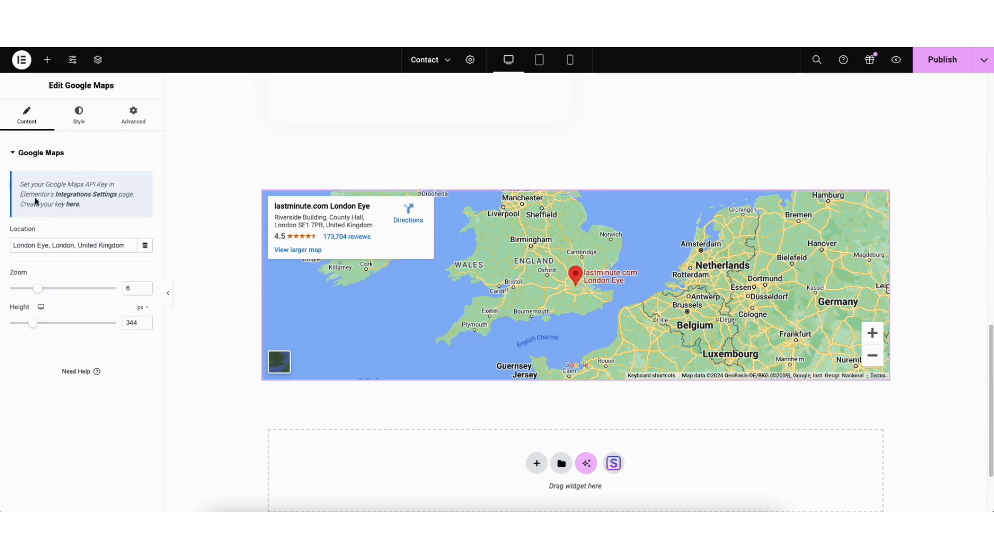
{"action": "left_click", "coordinate": [73, 205]}
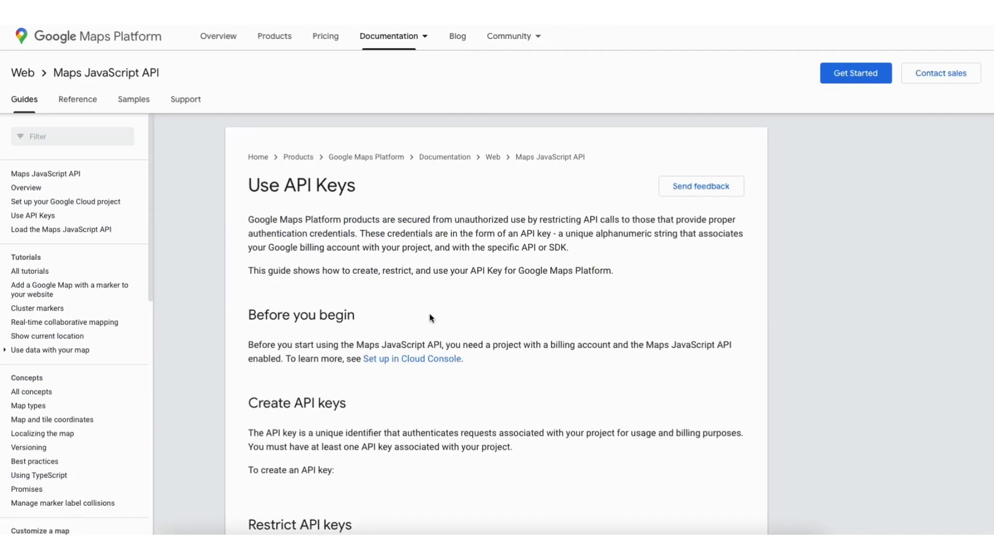
{"action": "scroll", "coordinate": [430, 313], "scroll_direction": "down", "scroll_amount": 6}
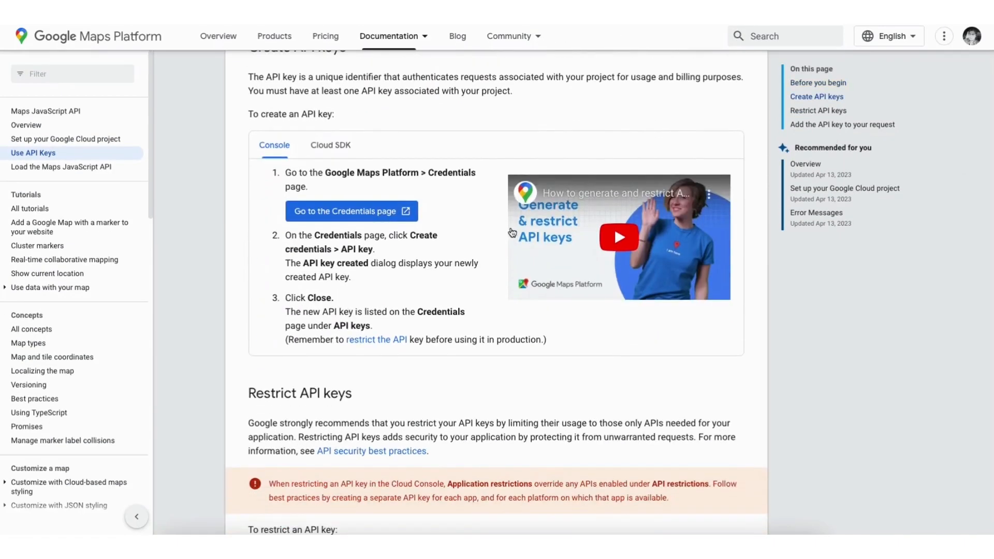
{"action": "left_click", "coordinate": [329, 213]}
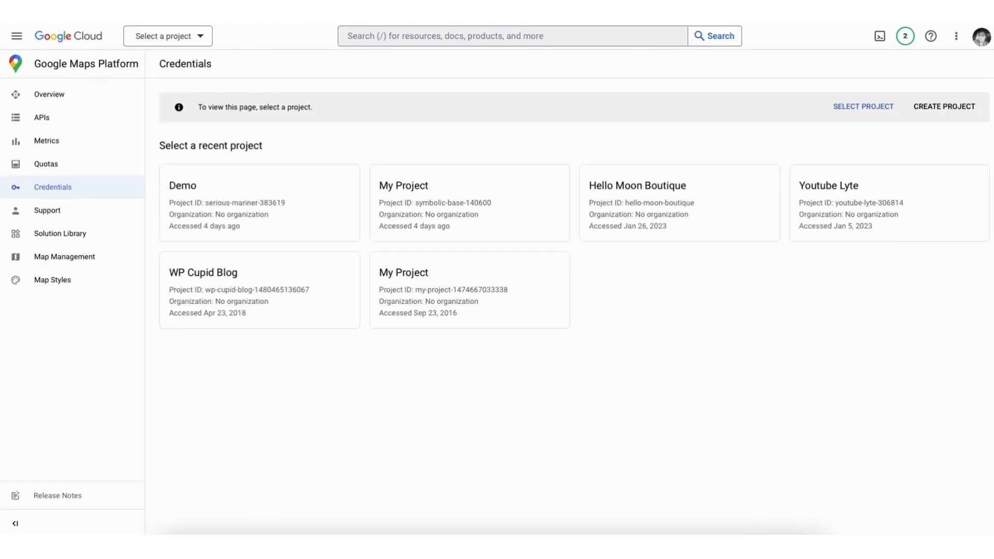
- Fill in a new Google Cloud project named Demo1 with No organization as its location
{"action": "left_click", "coordinate": [946, 106]}
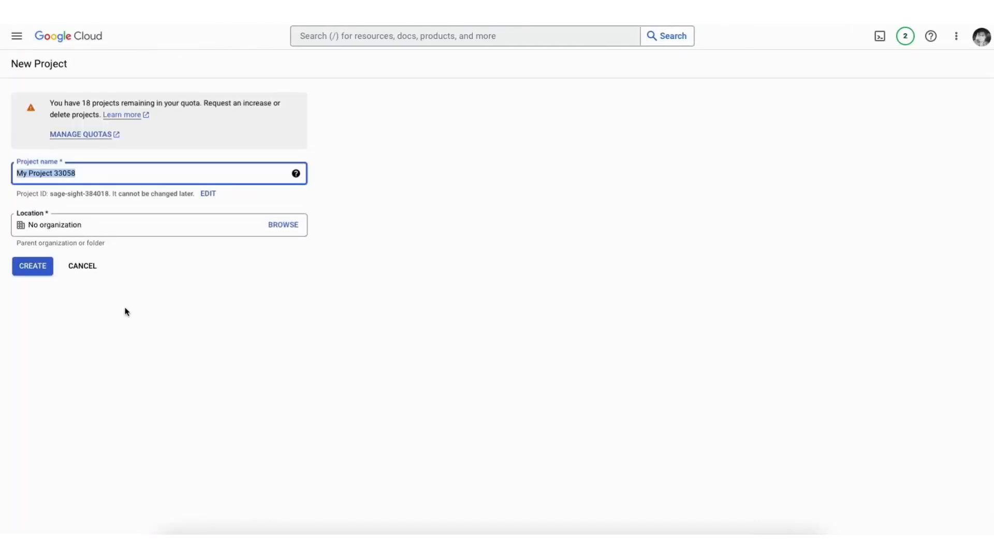
{"action": "type", "text": "Demo1"}
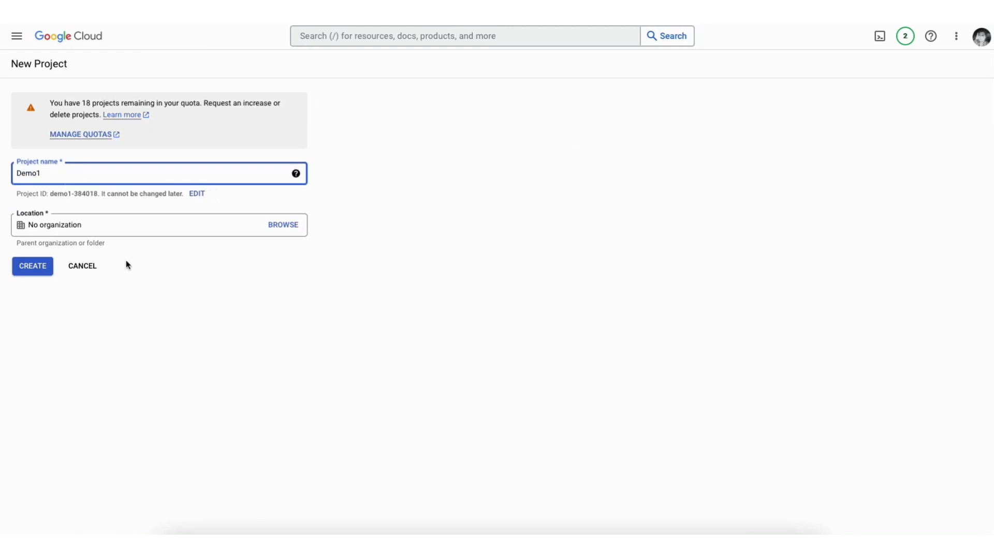
{"action": "left_click", "coordinate": [122, 226]}
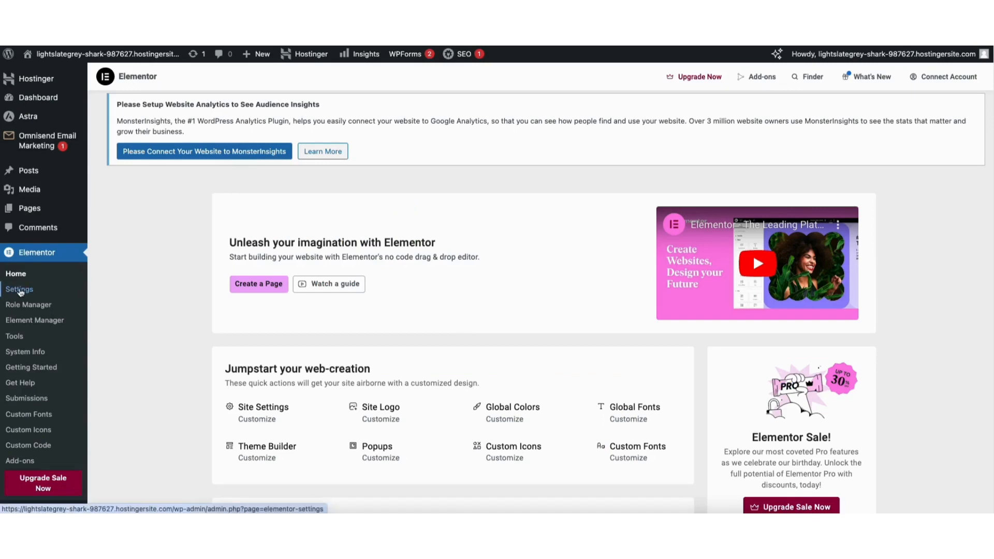
- Open Elementor's Integrations settings in the WordPress admin
{"action": "left_click", "coordinate": [20, 293]}
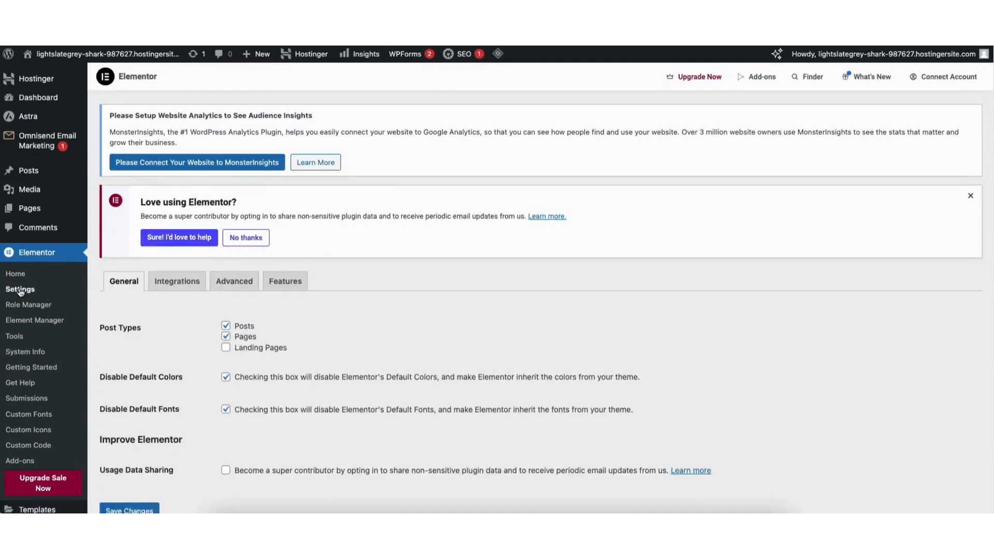
{"action": "left_click", "coordinate": [176, 287]}
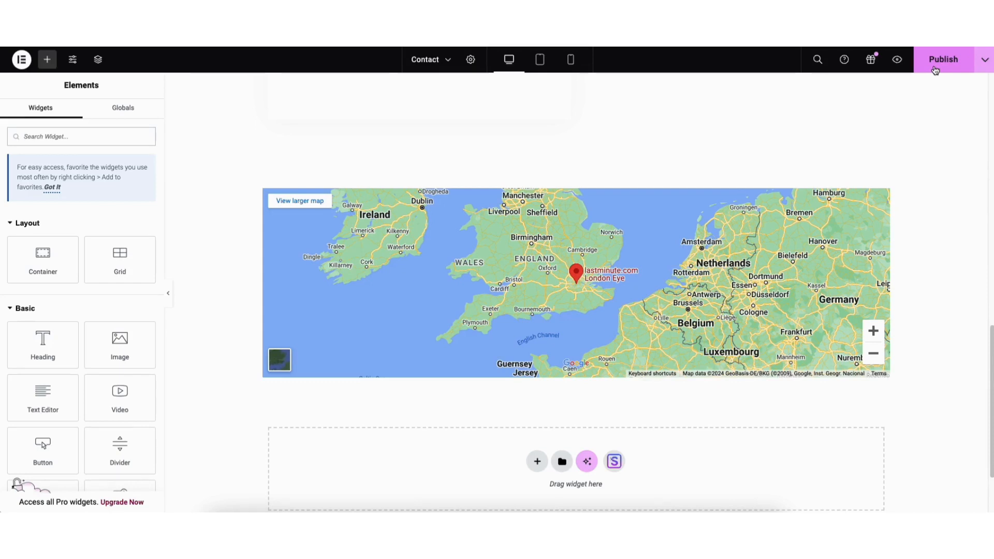
- Check the Contact page's save options and preview its tablet and mobile layouts, returning to the desktop view
{"action": "left_click", "coordinate": [982, 65]}
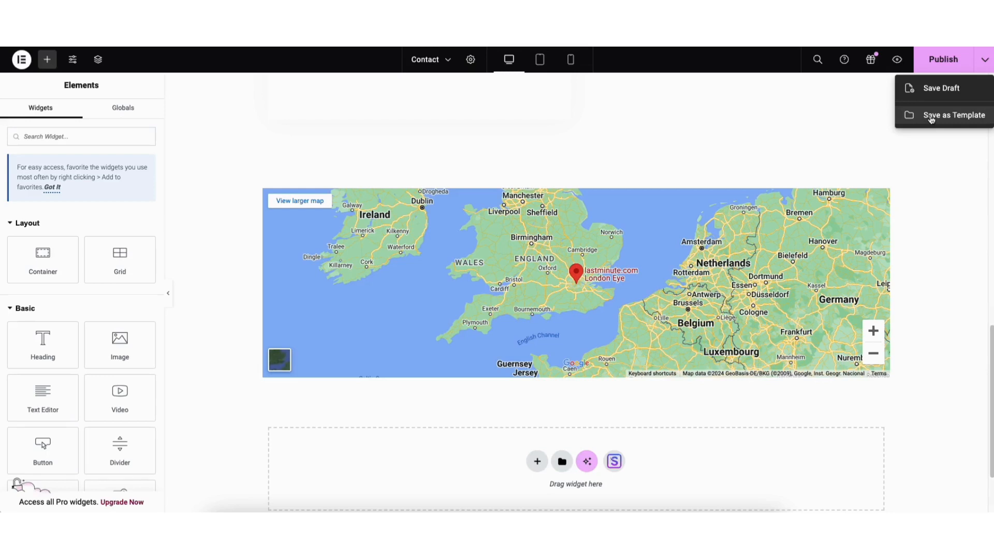
{"action": "left_click", "coordinate": [882, 112]}
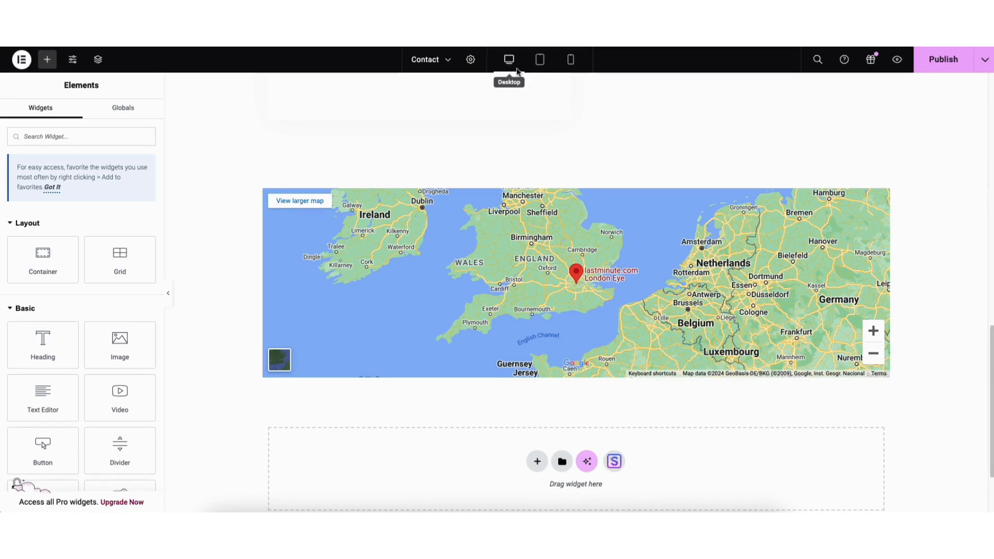
{"action": "left_click", "coordinate": [539, 60]}
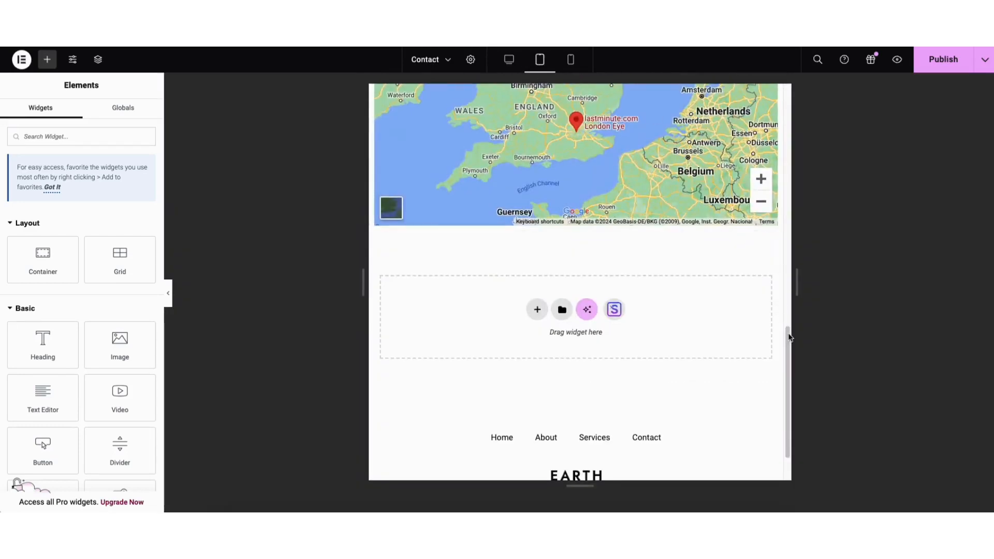
{"action": "left_click", "coordinate": [570, 59]}
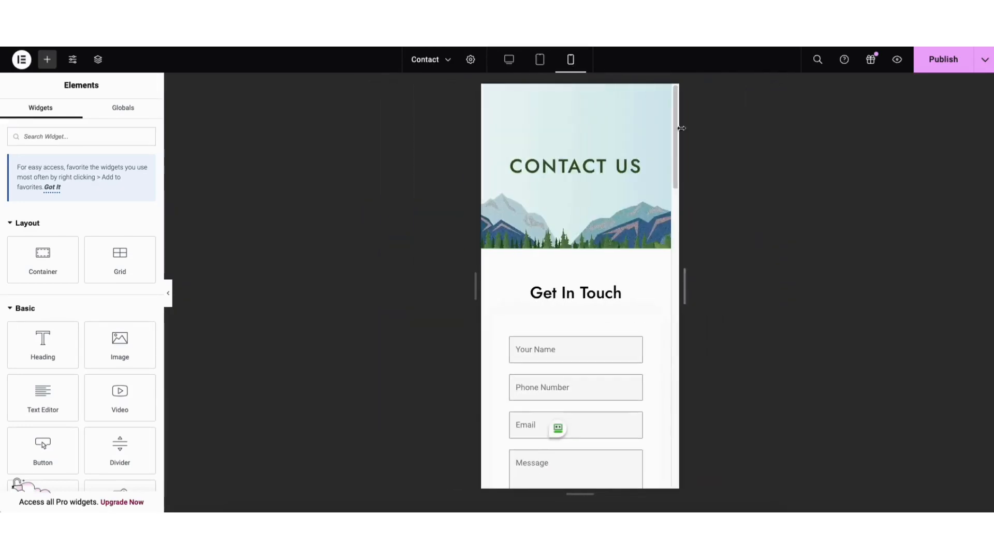
{"action": "scroll", "coordinate": [664, 295], "scroll_direction": "down", "scroll_amount": 10}
{"action": "scroll", "coordinate": [668, 207], "scroll_direction": "up", "scroll_amount": 10}
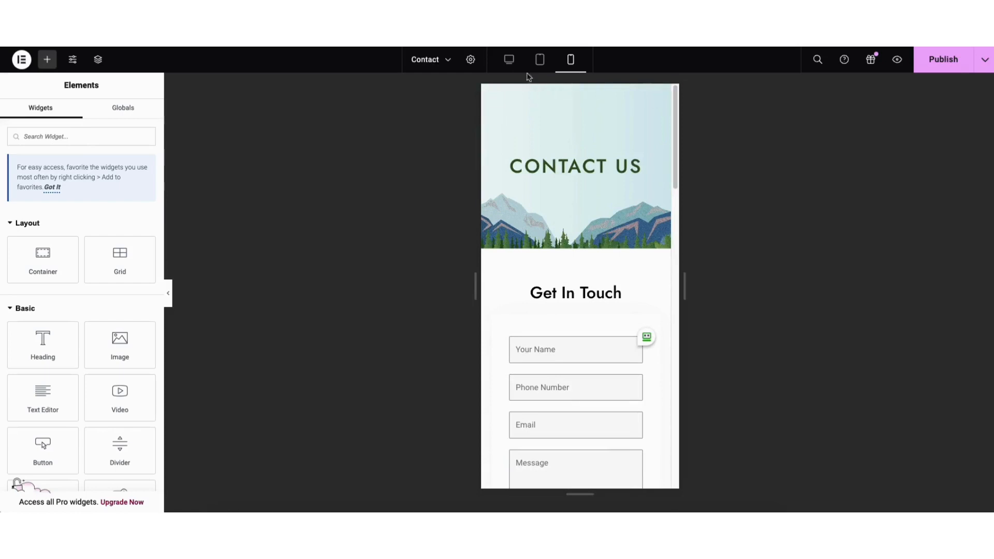
{"action": "left_click", "coordinate": [508, 60]}
- Look through the site settings and the Contact page's revision history
{"action": "left_click", "coordinate": [73, 61]}
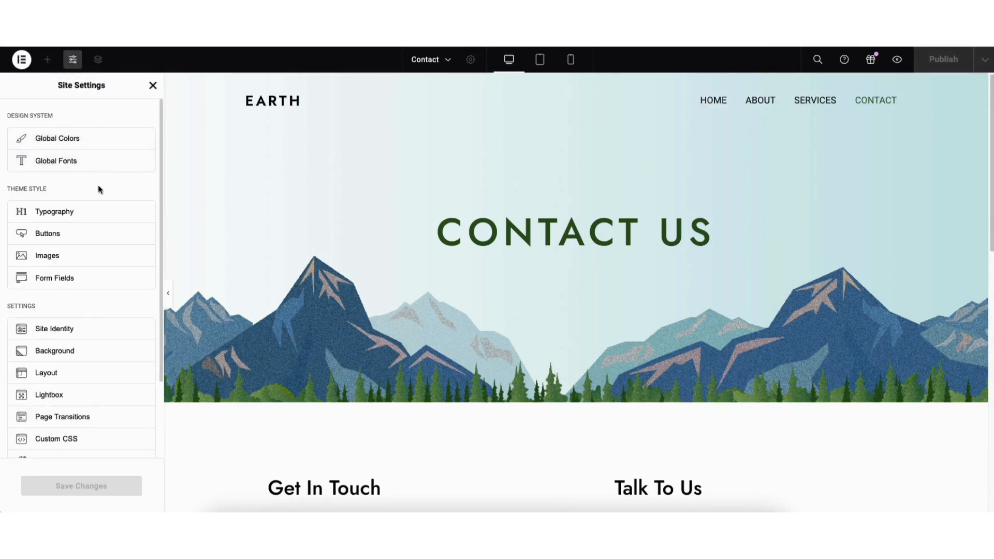
{"action": "left_click", "coordinate": [154, 89]}
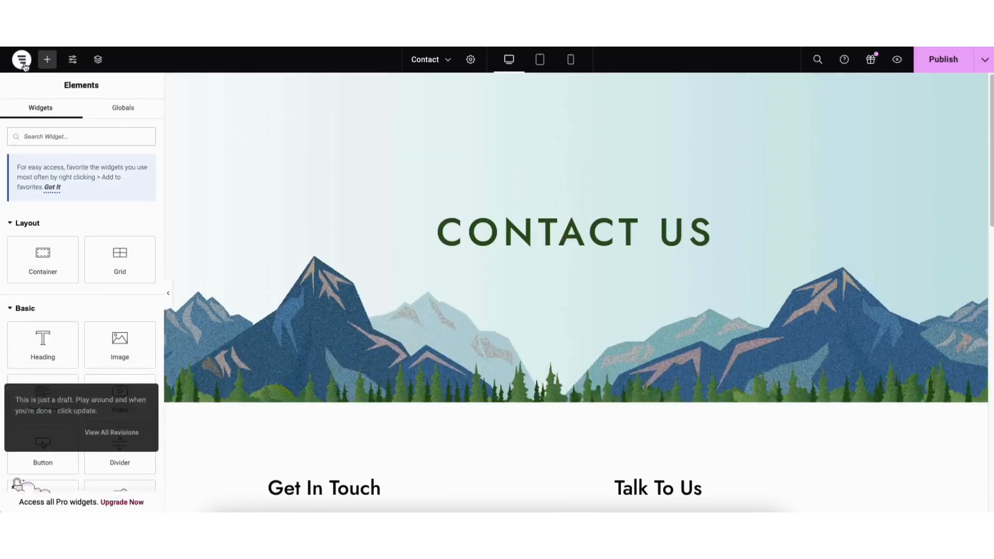
{"action": "left_click", "coordinate": [23, 60]}
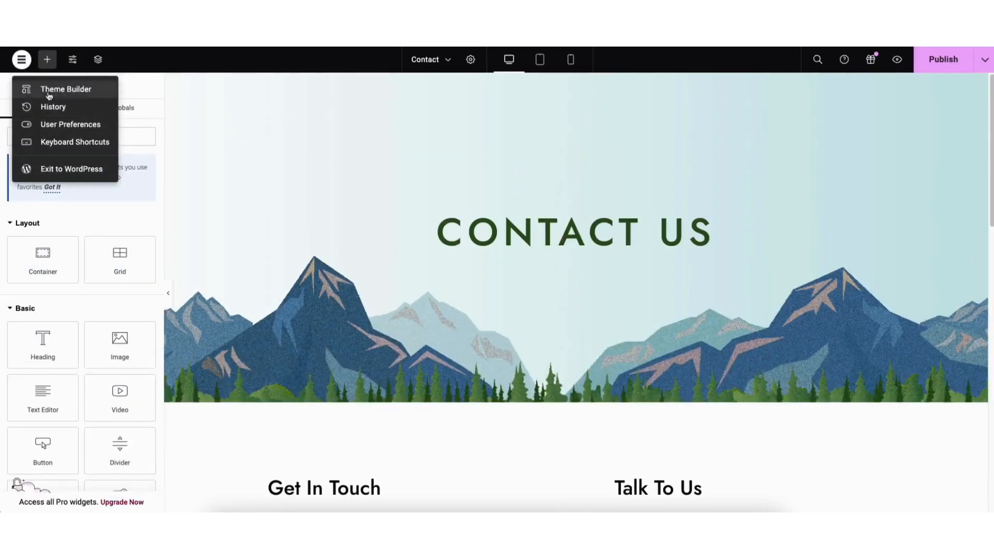
{"action": "left_click", "coordinate": [57, 107]}
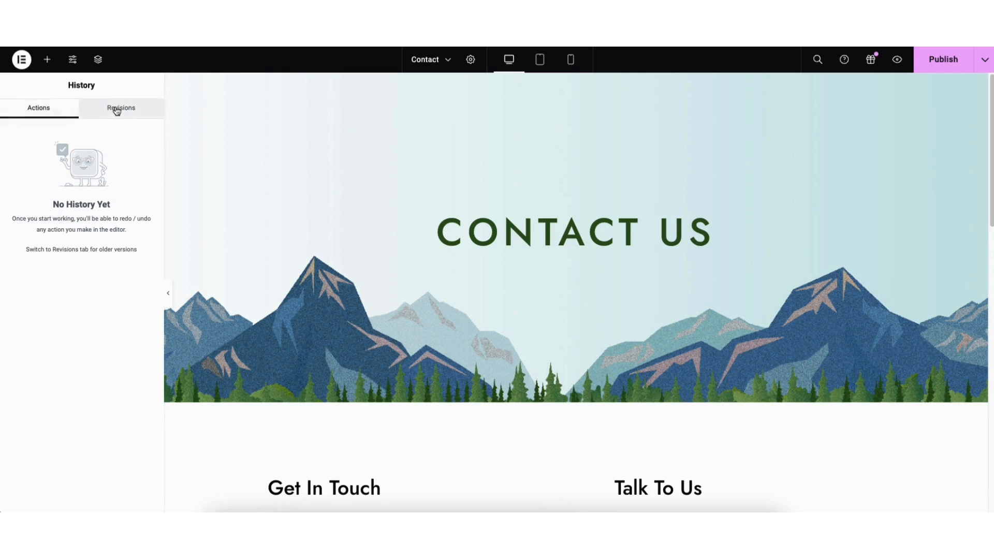
{"action": "left_click", "coordinate": [118, 109]}
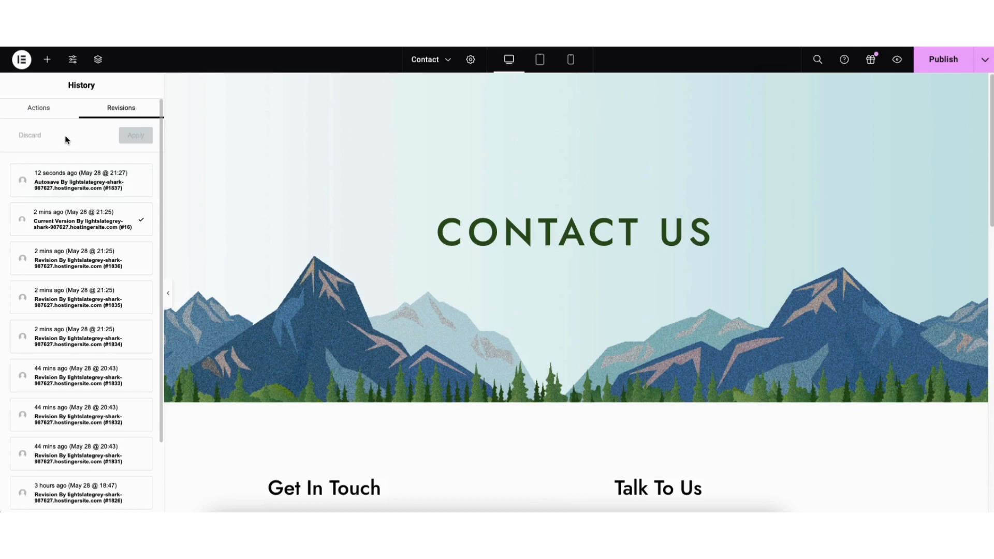
- Exit the Elementor editor to the Contact page's WordPress editor
{"action": "left_click", "coordinate": [22, 59]}
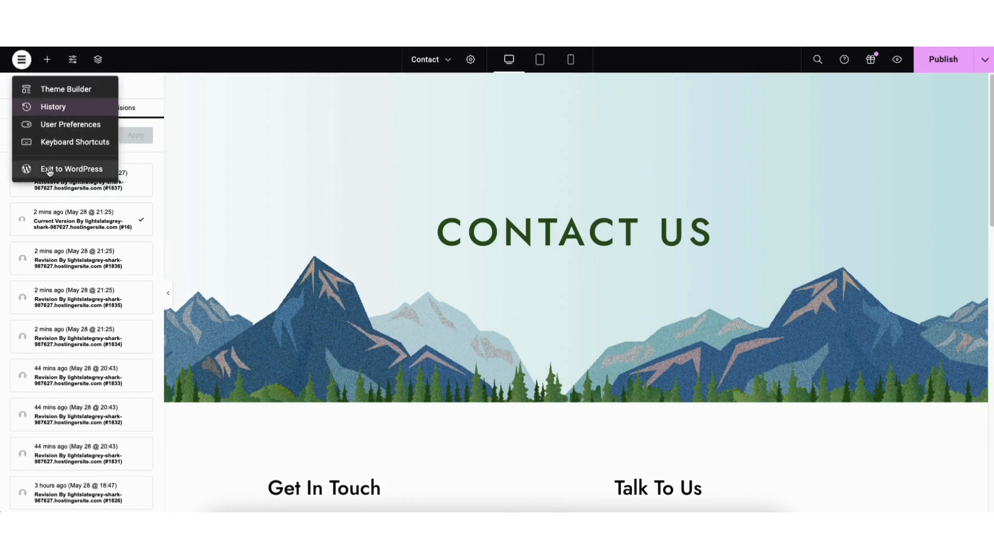
{"action": "left_click", "coordinate": [50, 170]}
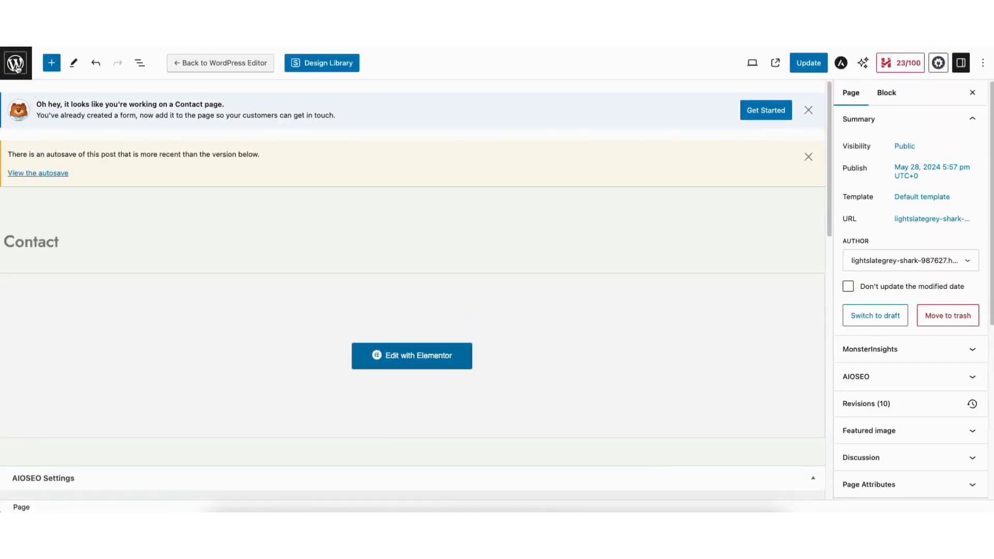
- Return to the WordPress dashboard and look through the site's pages, media library, posts and comments
{"action": "left_click", "coordinate": [15, 64]}
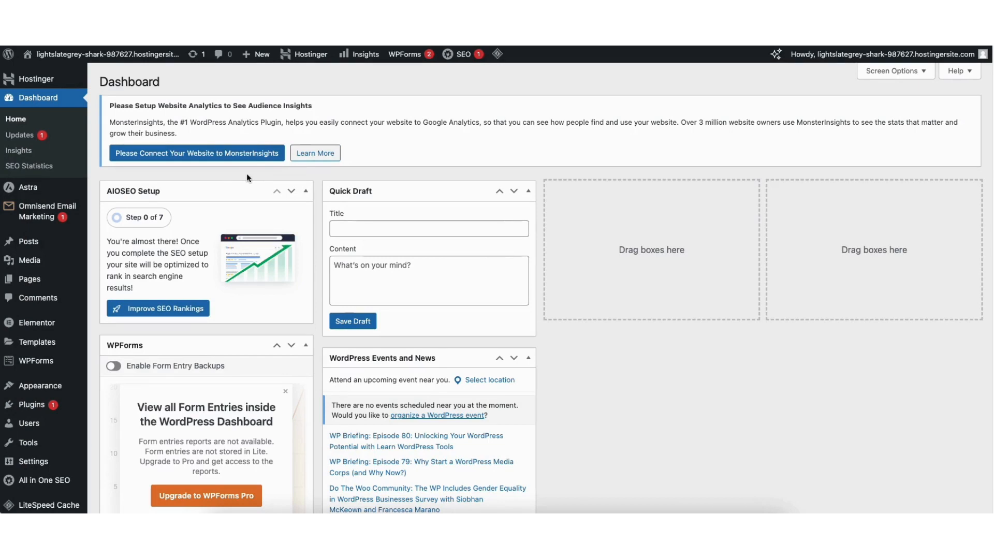
{"action": "mouse_move", "coordinate": [28, 281]}
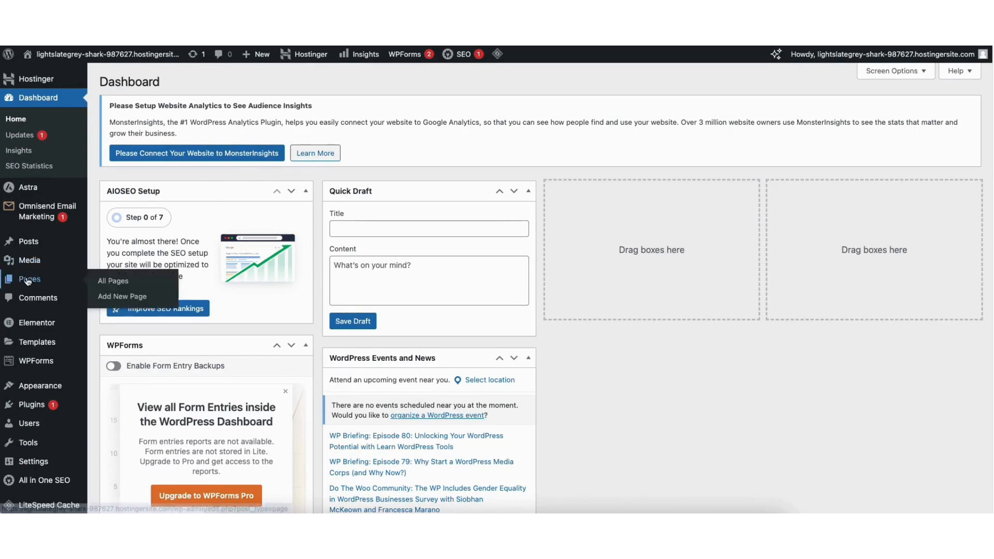
{"action": "left_click", "coordinate": [117, 284]}
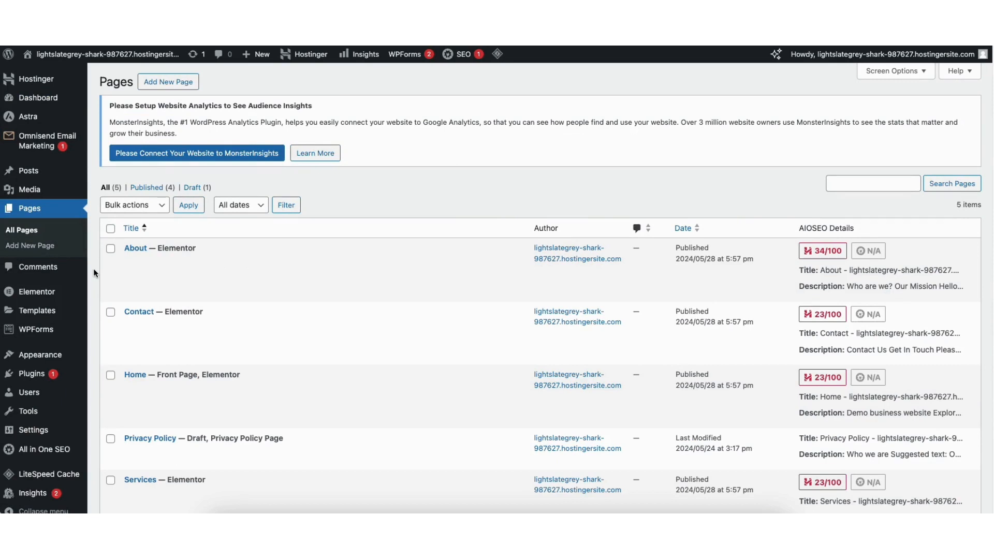
{"action": "mouse_move", "coordinate": [27, 191]}
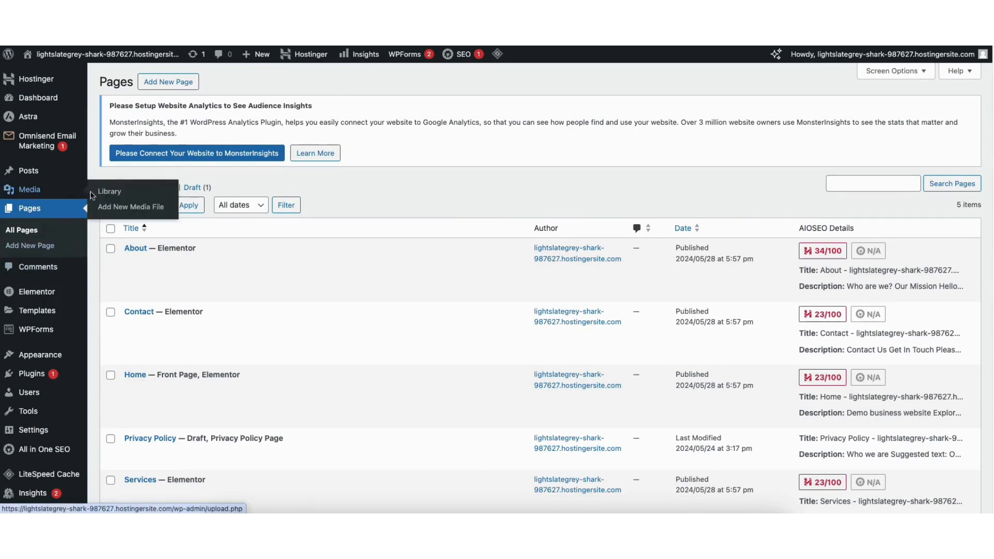
{"action": "left_click", "coordinate": [113, 192]}
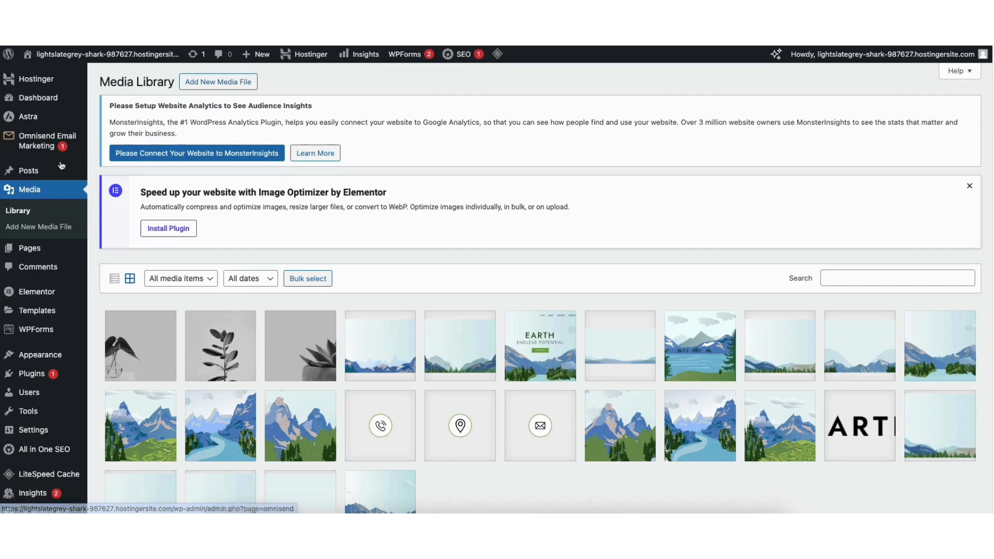
{"action": "mouse_move", "coordinate": [40, 175]}
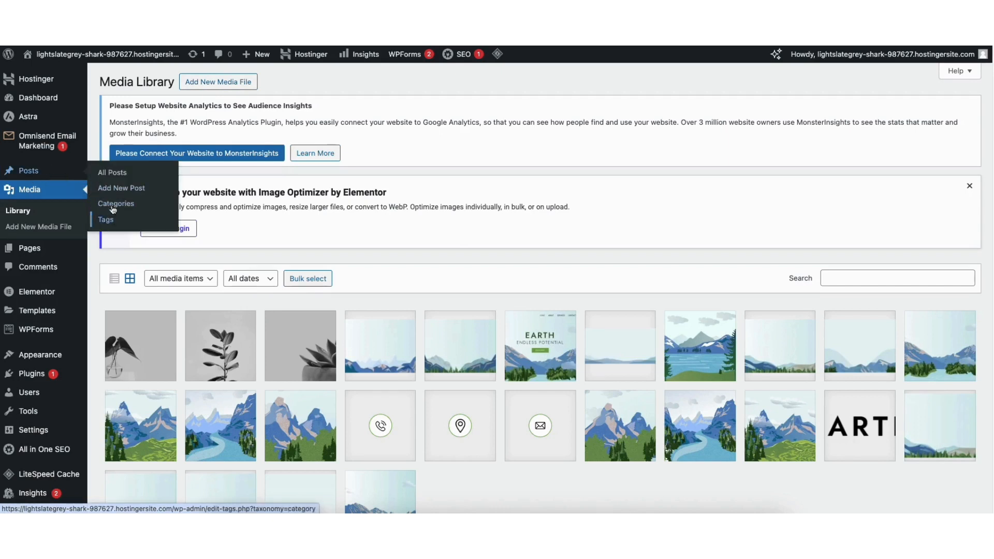
{"action": "left_click", "coordinate": [118, 177]}
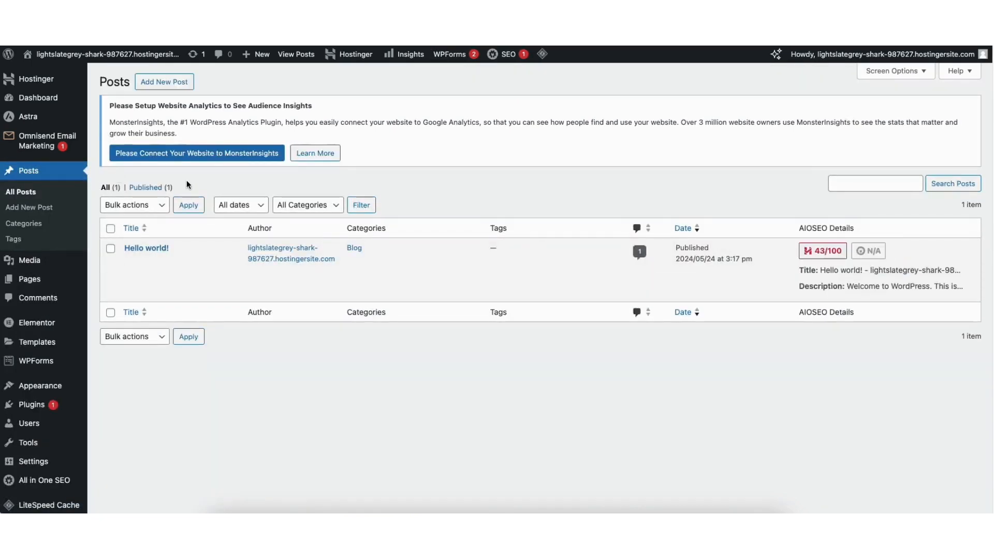
{"action": "left_click", "coordinate": [52, 297]}
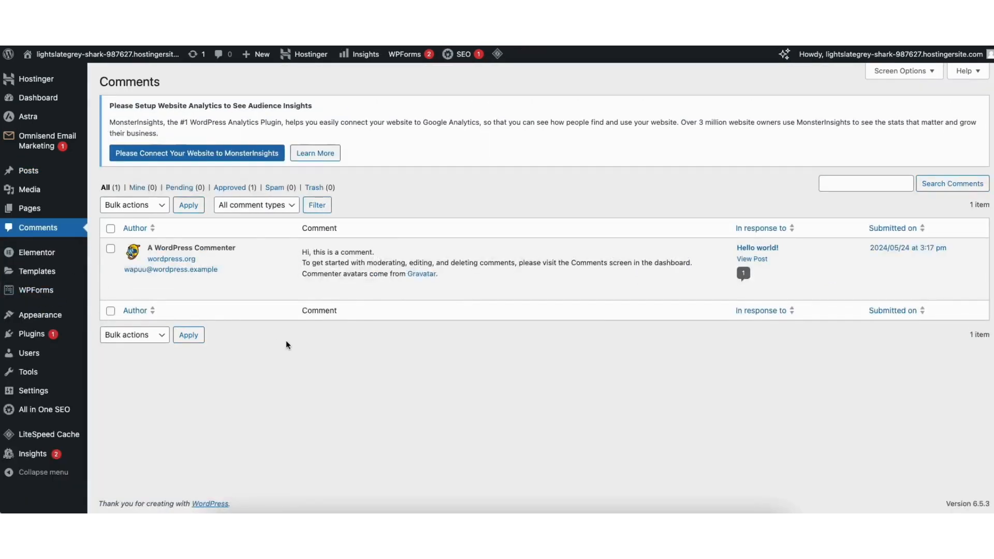
{"action": "mouse_move", "coordinate": [328, 266]}
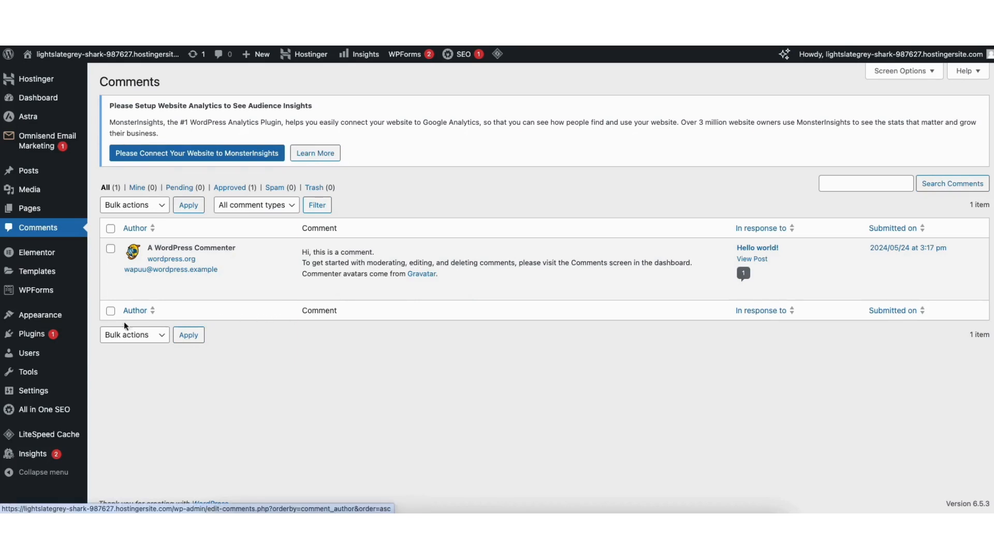
- Open the Add Plugins page and browse the featured plugins
{"action": "mouse_move", "coordinate": [82, 341]}
{"action": "left_click", "coordinate": [122, 351]}
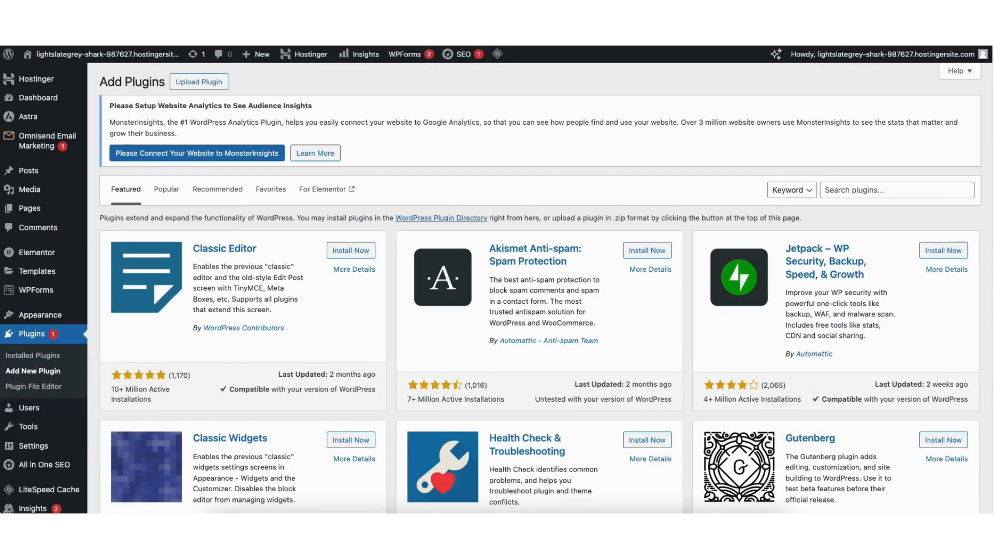
{"action": "scroll", "coordinate": [393, 349], "scroll_direction": "down", "scroll_amount": 3}
{"action": "scroll", "coordinate": [540, 288], "scroll_direction": "down", "scroll_amount": 7}
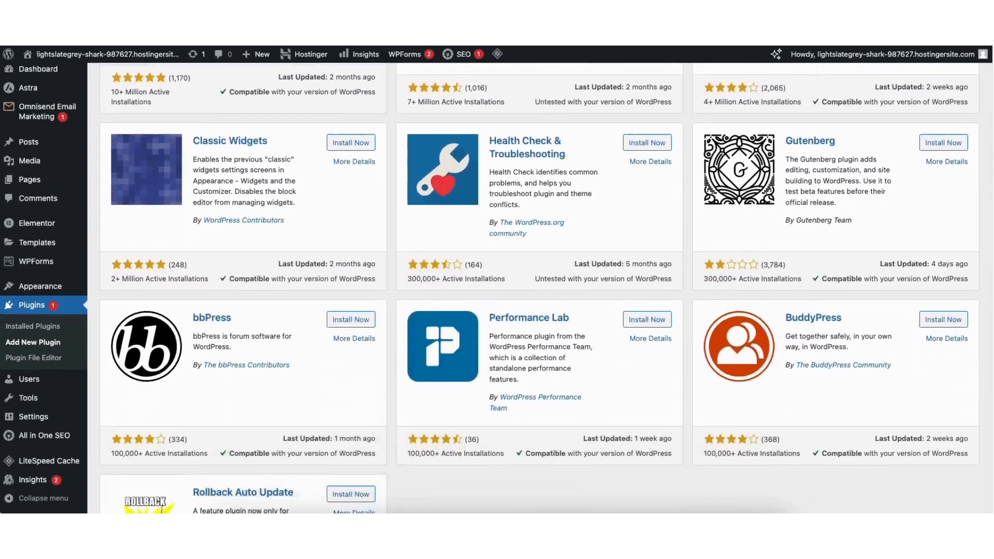
{"action": "scroll", "coordinate": [661, 177], "scroll_direction": "up", "scroll_amount": 10}
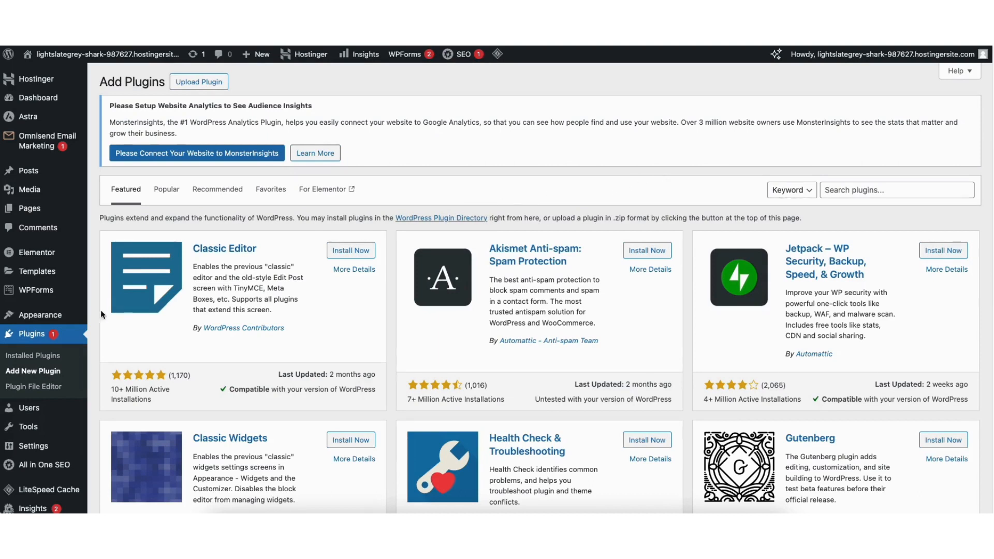
- Open the Menus settings and add the Contact page to Main Menu again, placing it directly after Services
{"action": "mouse_move", "coordinate": [35, 318]}
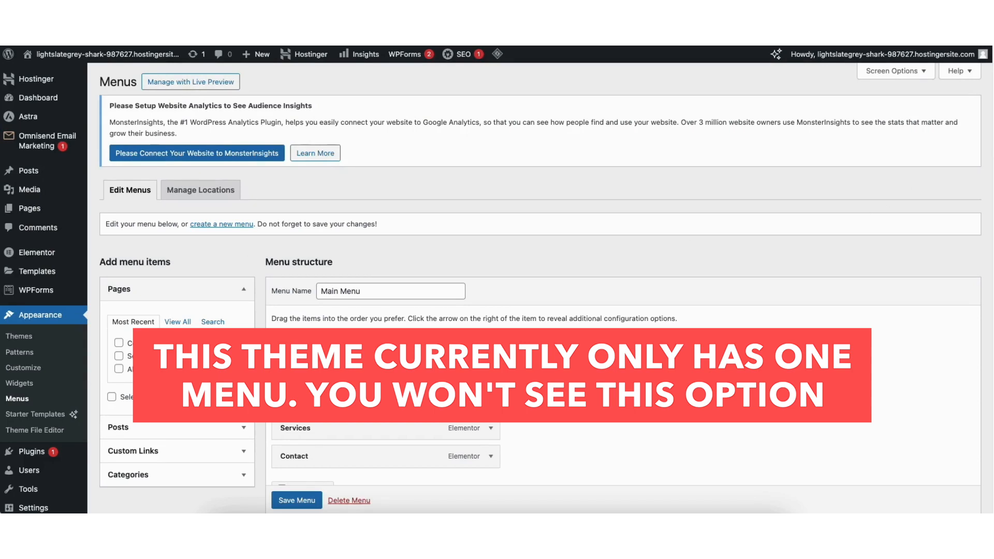
{"action": "scroll", "coordinate": [768, 202], "scroll_direction": "down", "scroll_amount": 2}
{"action": "left_click", "coordinate": [118, 261]}
{"action": "left_click", "coordinate": [206, 315]}
{"action": "left_click_drag", "start_coordinate": [294, 402], "coordinate": [291, 370]}
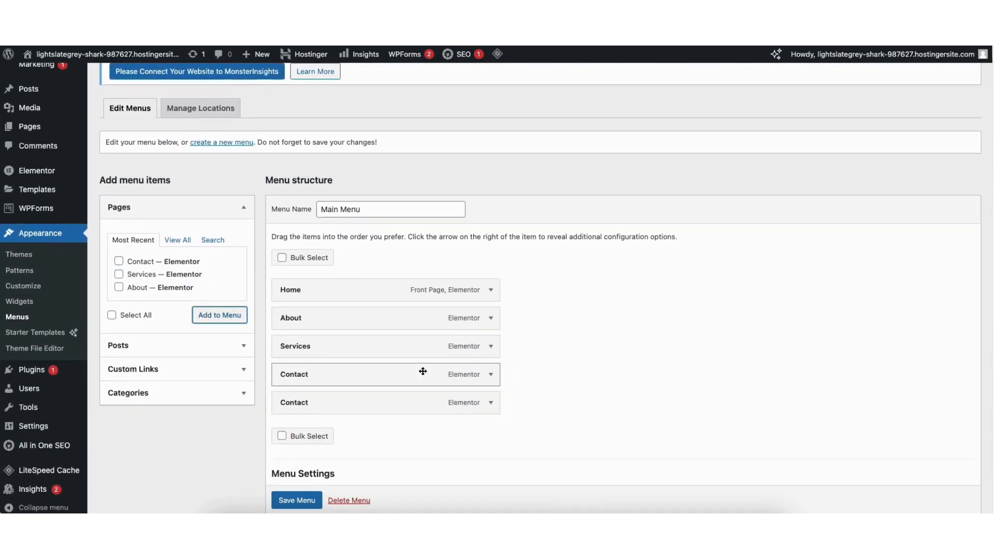
- Expand the duplicate Contact item's settings after Services and remove it from Main Menu
{"action": "left_click", "coordinate": [490, 376]}
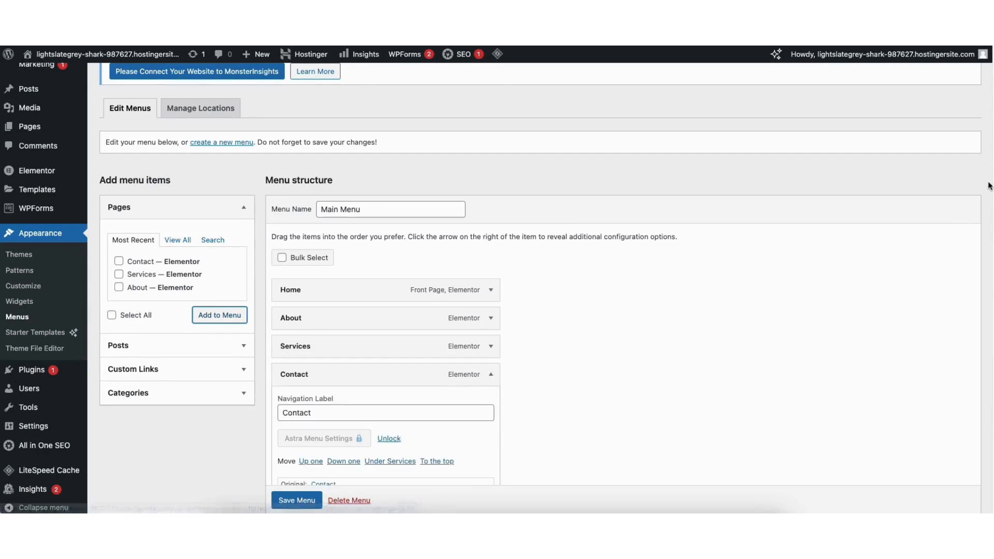
{"action": "scroll", "coordinate": [984, 218], "scroll_direction": "down", "scroll_amount": 3}
{"action": "left_click_drag", "start_coordinate": [328, 280], "coordinate": [286, 276]}
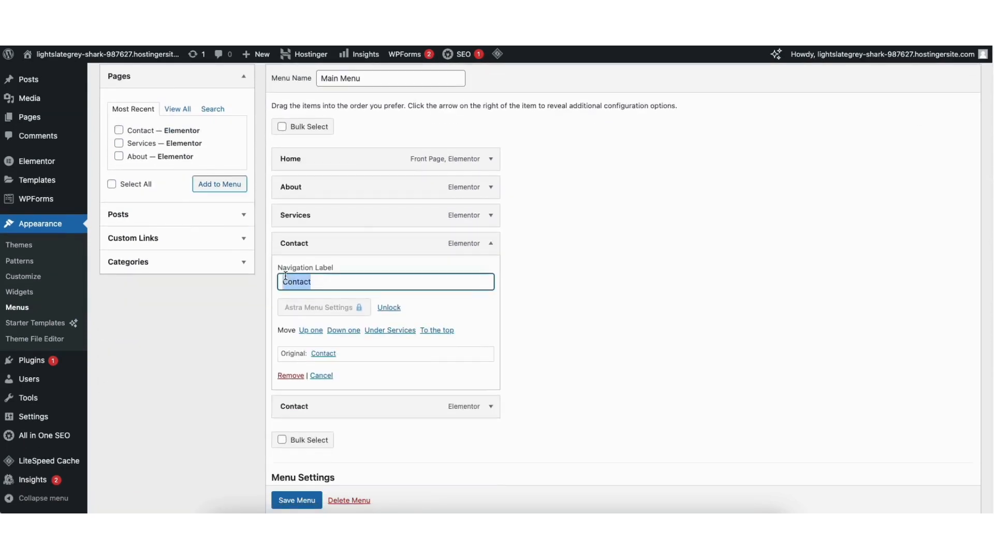
{"action": "left_click", "coordinate": [292, 376]}
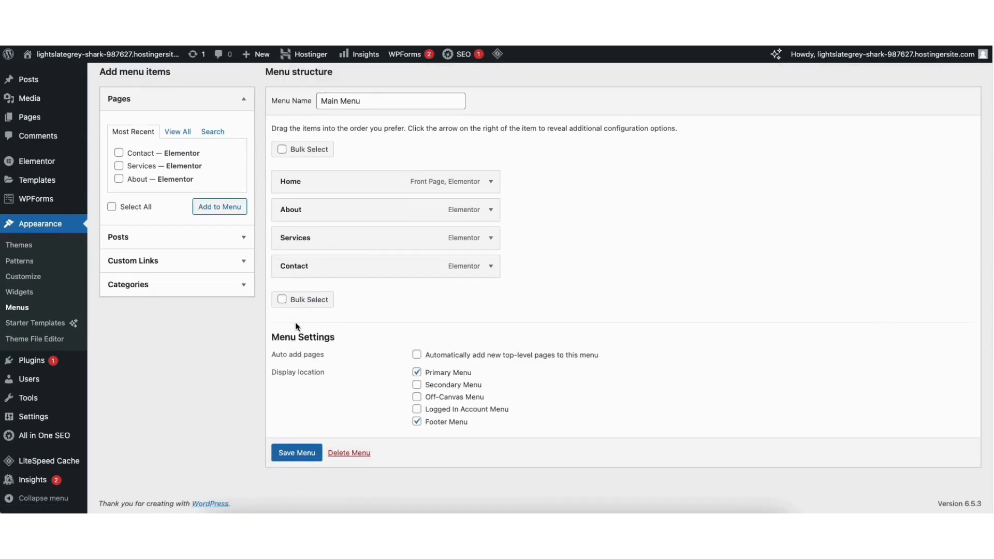
{"action": "scroll", "coordinate": [517, 290], "scroll_direction": "up", "scroll_amount": 4}
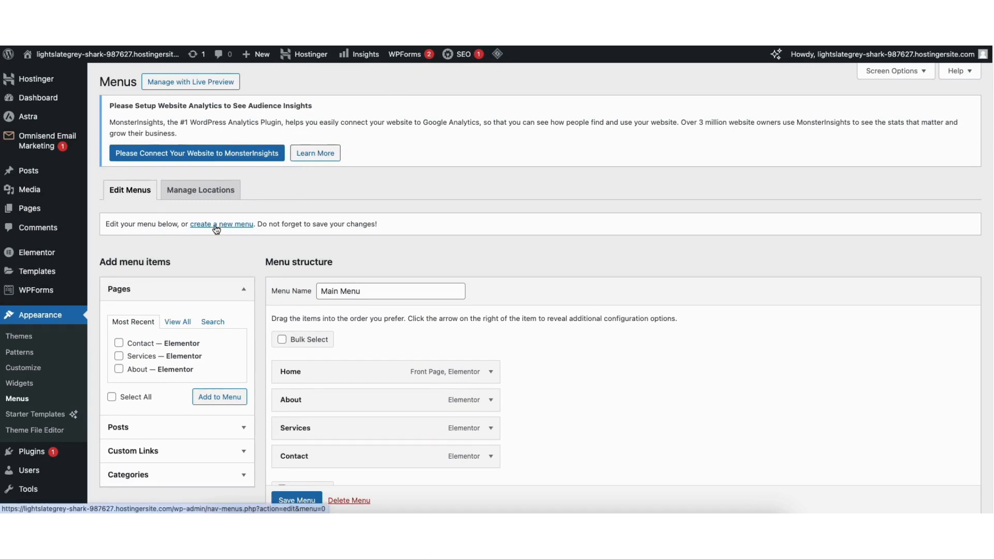
- Add the About page to Main Menu and nest it as a sub item under Services
{"action": "scroll", "coordinate": [216, 229], "scroll_direction": "down", "scroll_amount": 3}
{"action": "left_click", "coordinate": [120, 283]}
{"action": "left_click", "coordinate": [217, 310]}
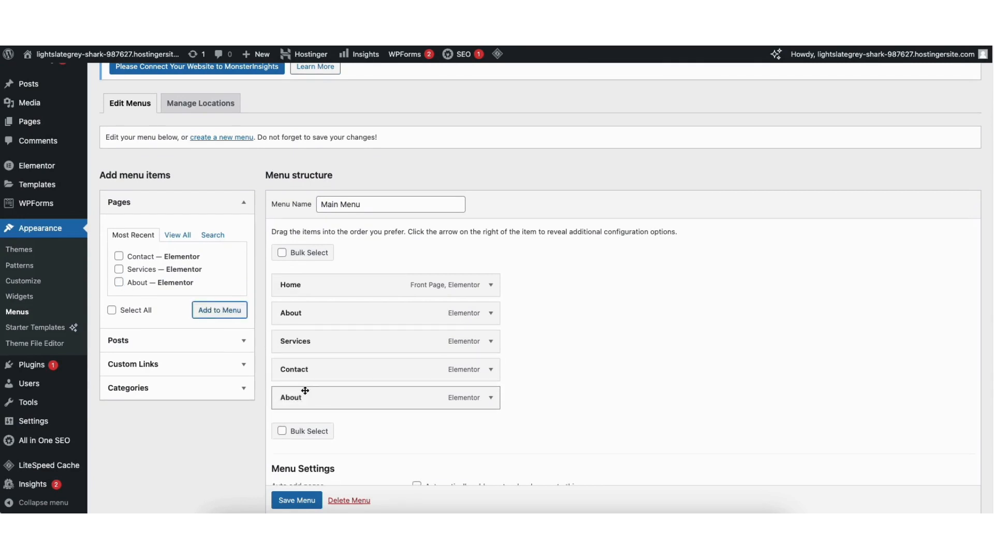
{"action": "left_click_drag", "start_coordinate": [311, 400], "coordinate": [328, 364]}
- Add a second About page item to Main Menu as another sub item under Services
{"action": "left_click", "coordinate": [119, 282]}
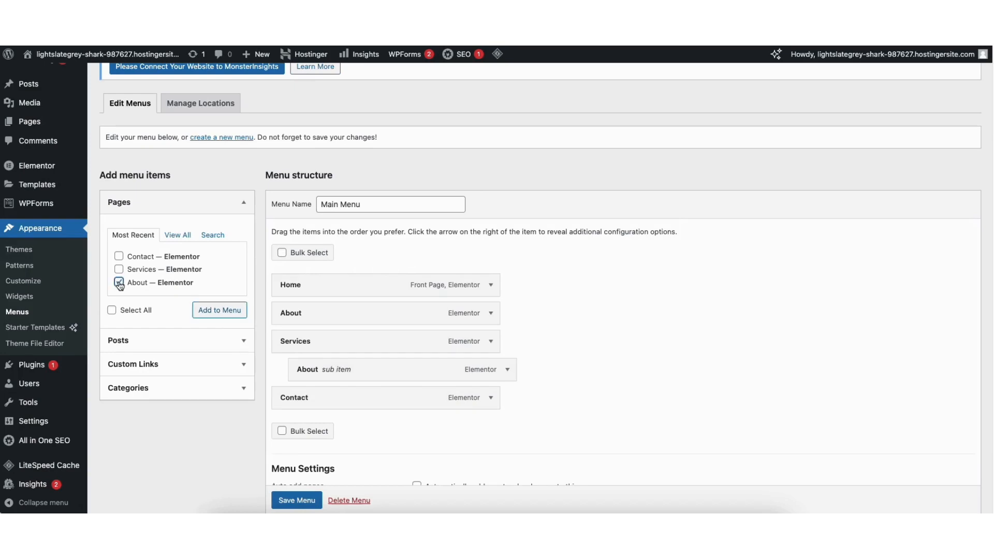
{"action": "left_click", "coordinate": [218, 310]}
{"action": "left_click_drag", "start_coordinate": [306, 427], "coordinate": [325, 393]}
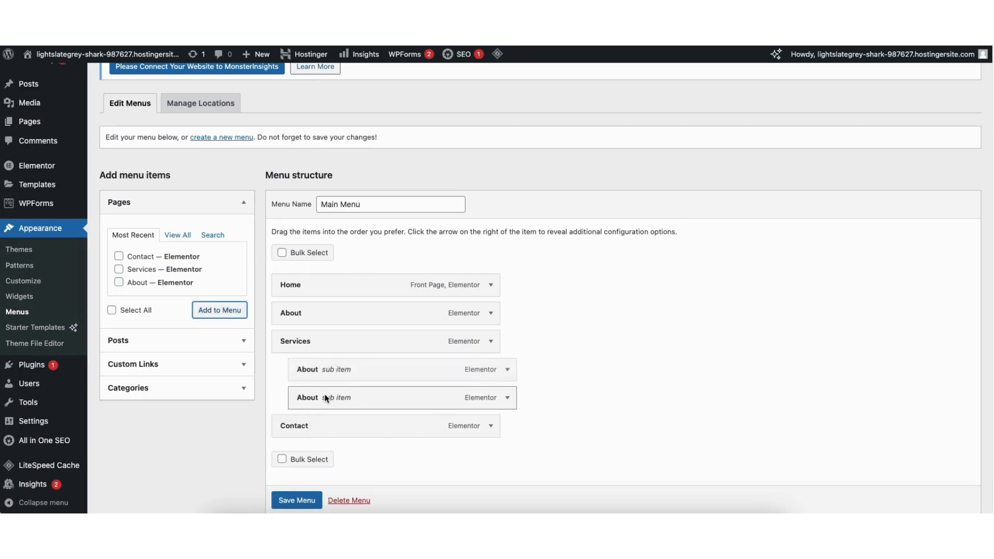
- Save Main Menu and visit the live site to check the Services dropdown
{"action": "scroll", "coordinate": [293, 497], "scroll_direction": "down", "scroll_amount": 1}
{"action": "left_click", "coordinate": [293, 501]}
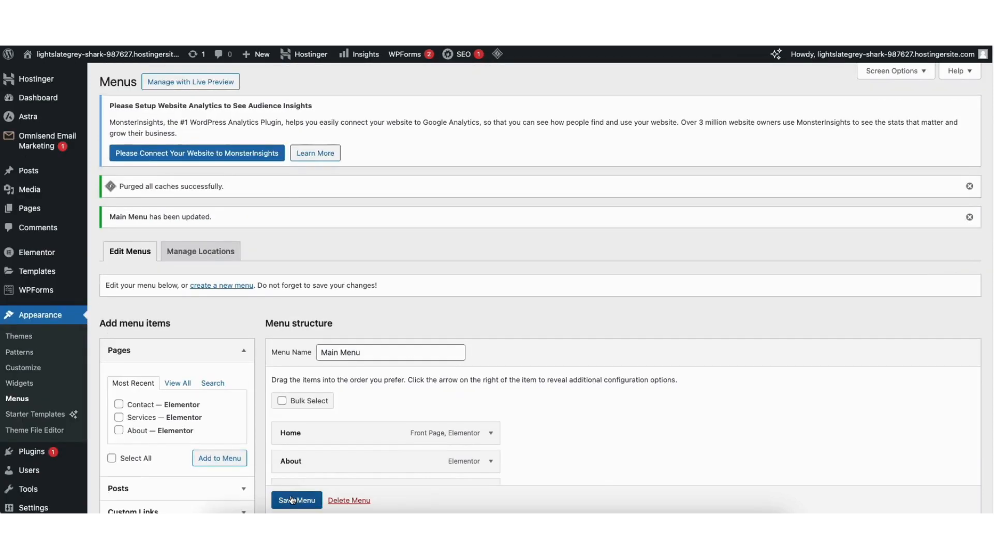
{"action": "left_click", "coordinate": [39, 73]}
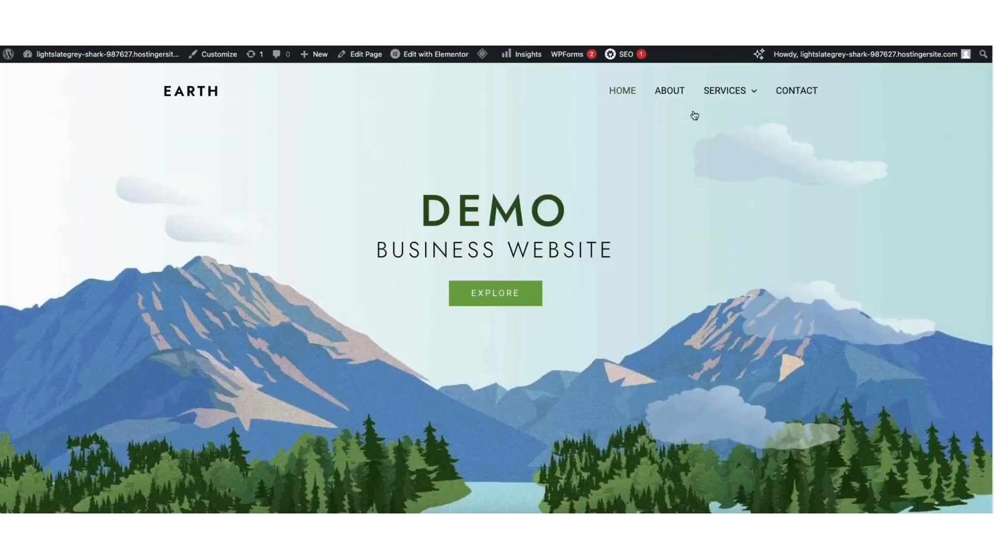
{"action": "mouse_move", "coordinate": [721, 96]}
- Open the site customizer's Footer Builder and examine the Copyright element's text and design settings
{"action": "left_click", "coordinate": [215, 54]}
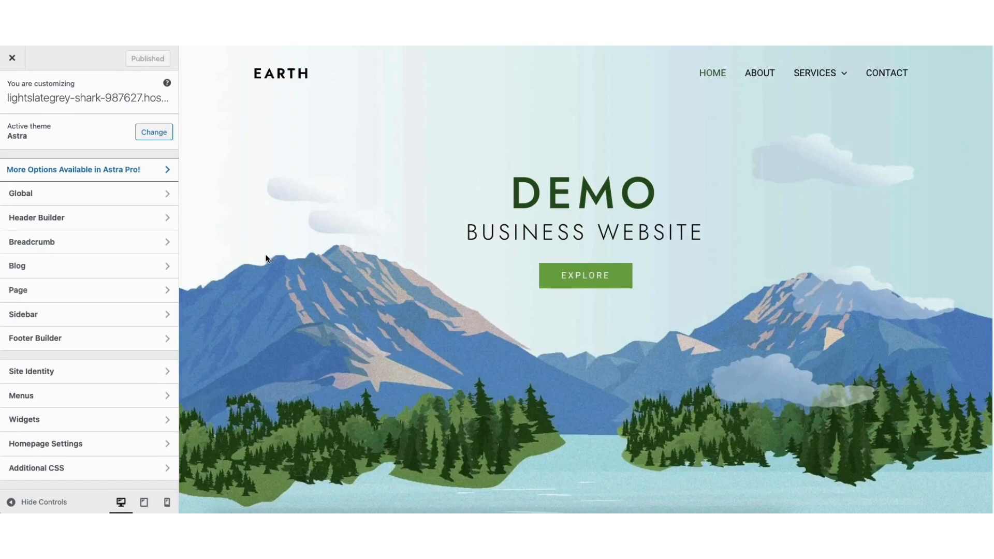
{"action": "left_click", "coordinate": [62, 339]}
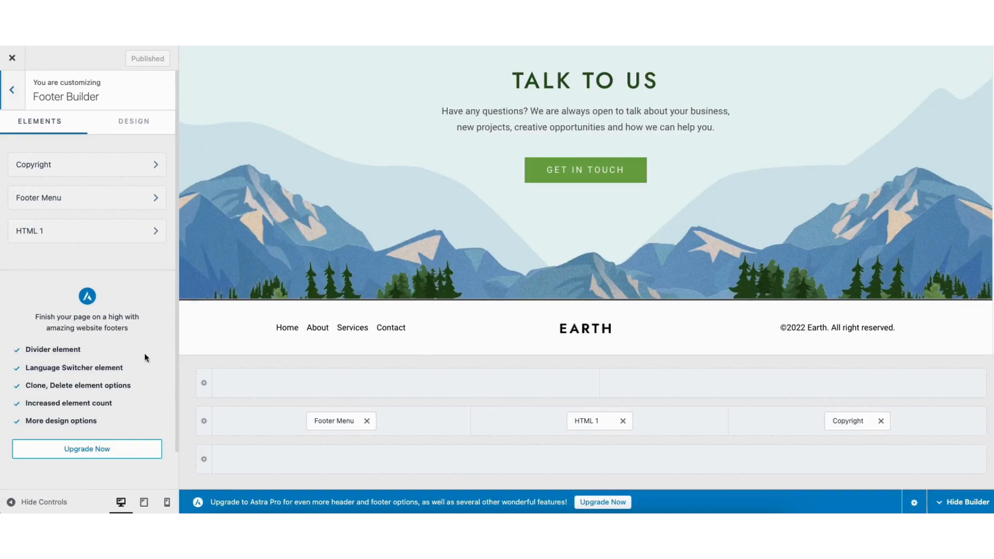
{"action": "left_click", "coordinate": [849, 419]}
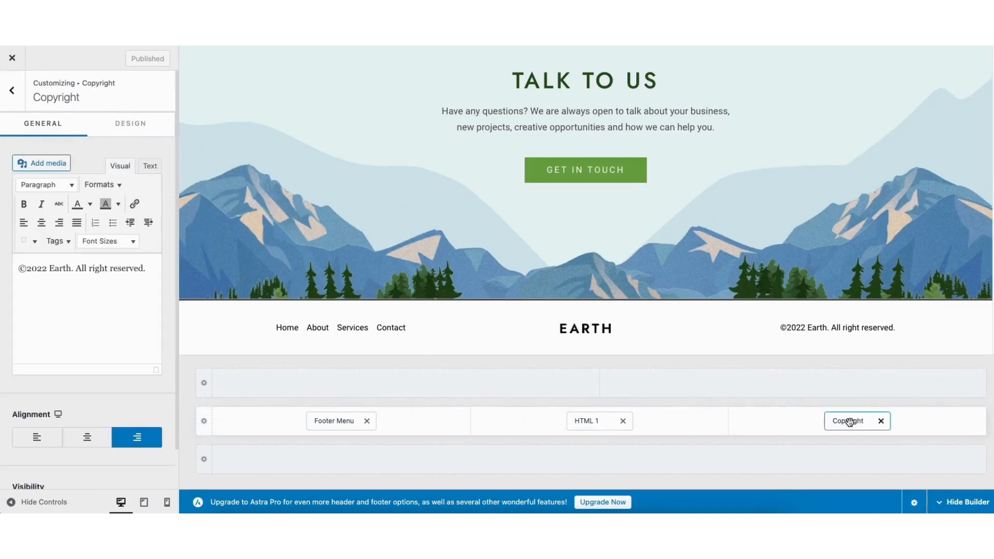
{"action": "left_click_drag", "start_coordinate": [22, 267], "coordinate": [146, 269]}
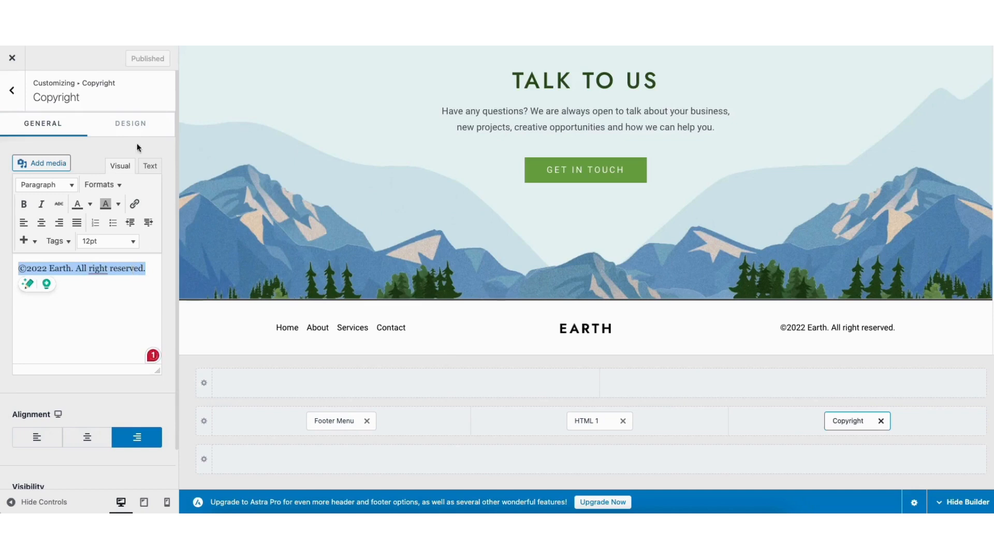
{"action": "left_click", "coordinate": [134, 125]}
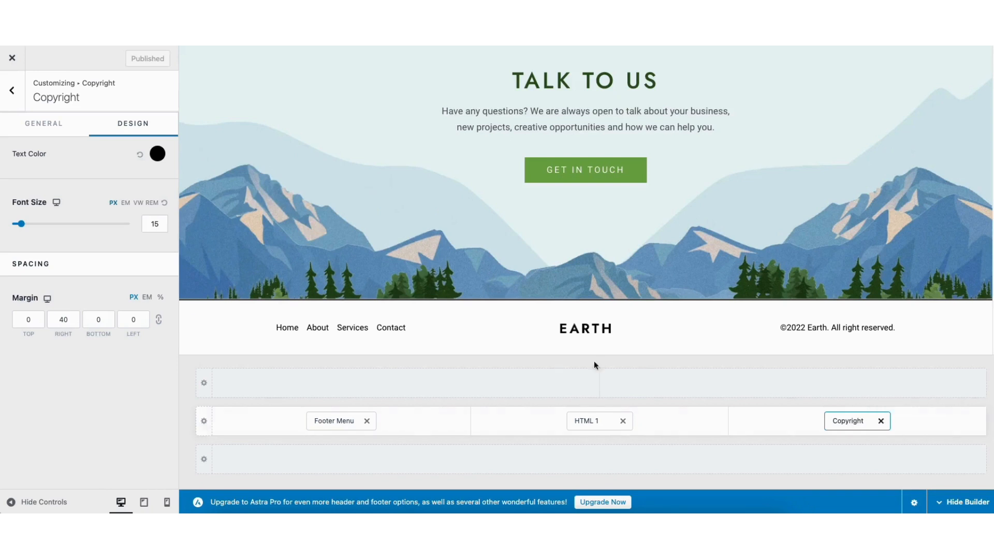
- Try a four-column primary footer, restore three columns, and check the elements available for the empty row above it
{"action": "left_click", "coordinate": [187, 310]}
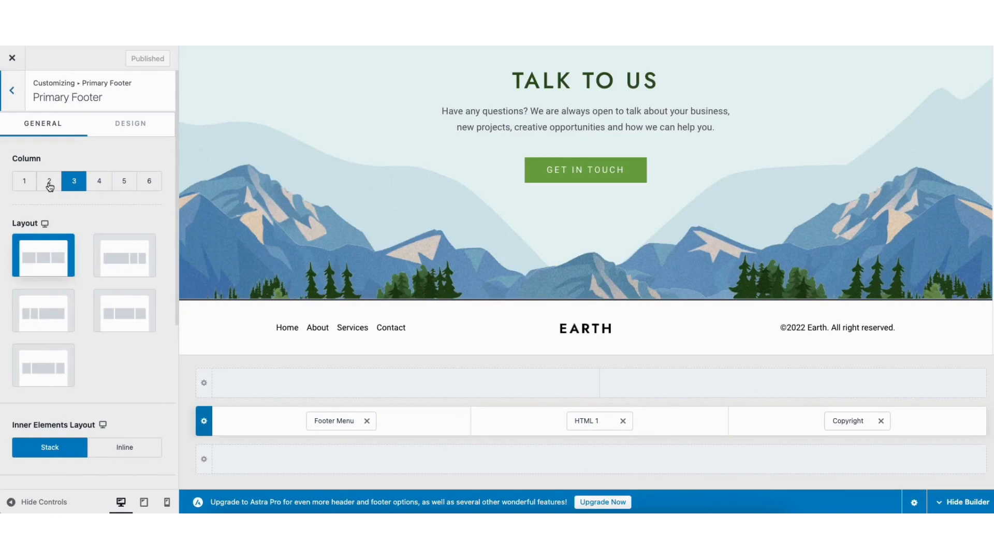
{"action": "left_click", "coordinate": [99, 186]}
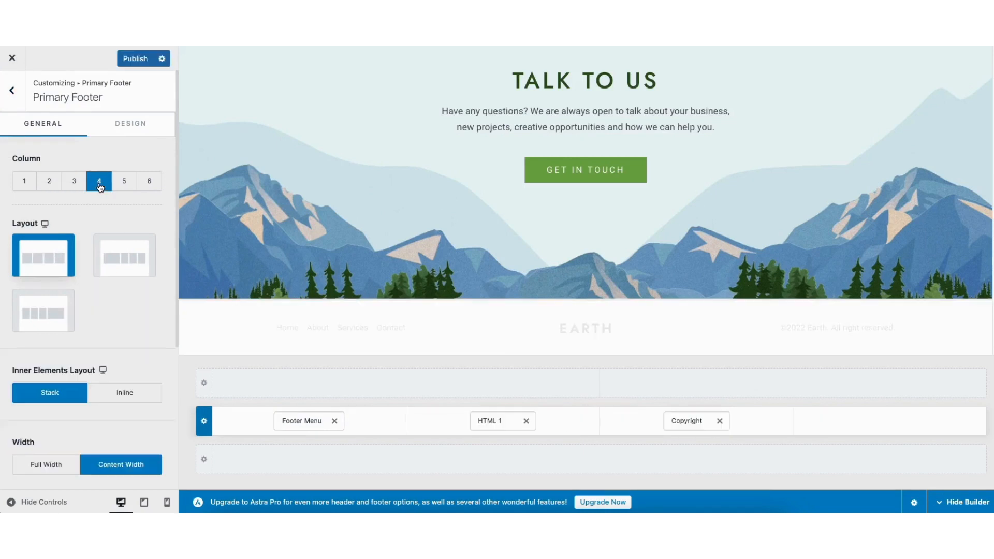
{"action": "left_click", "coordinate": [74, 180]}
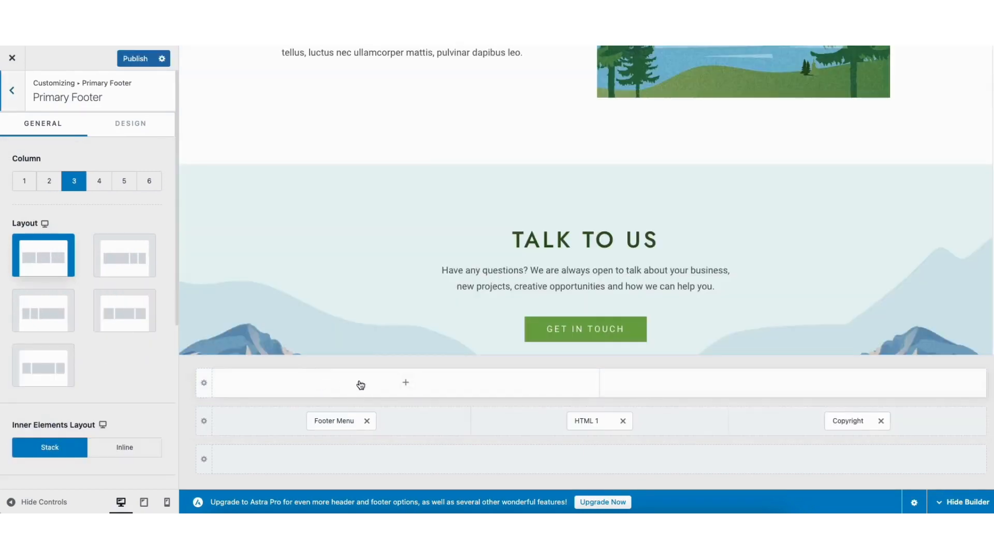
{"action": "left_click", "coordinate": [406, 384]}
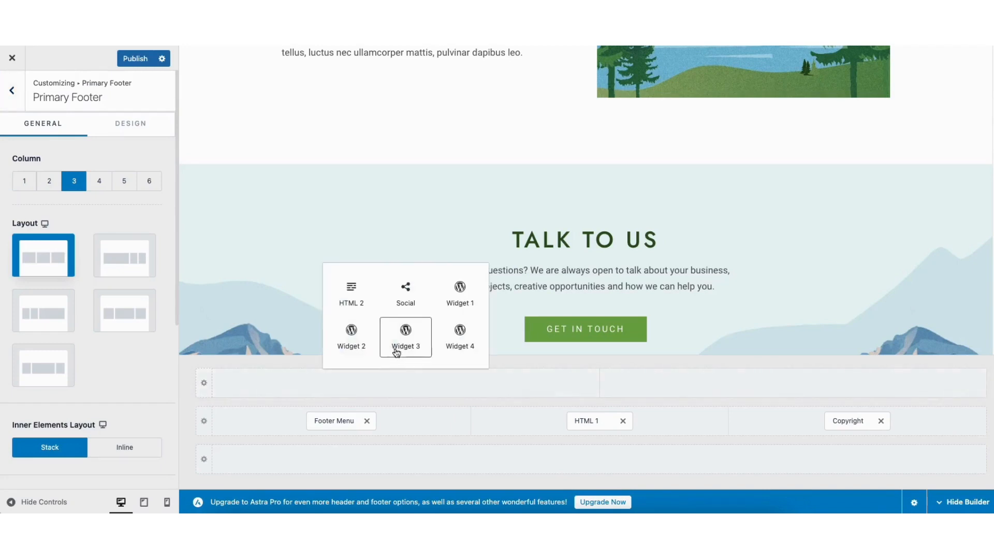
{"action": "left_click", "coordinate": [287, 363]}
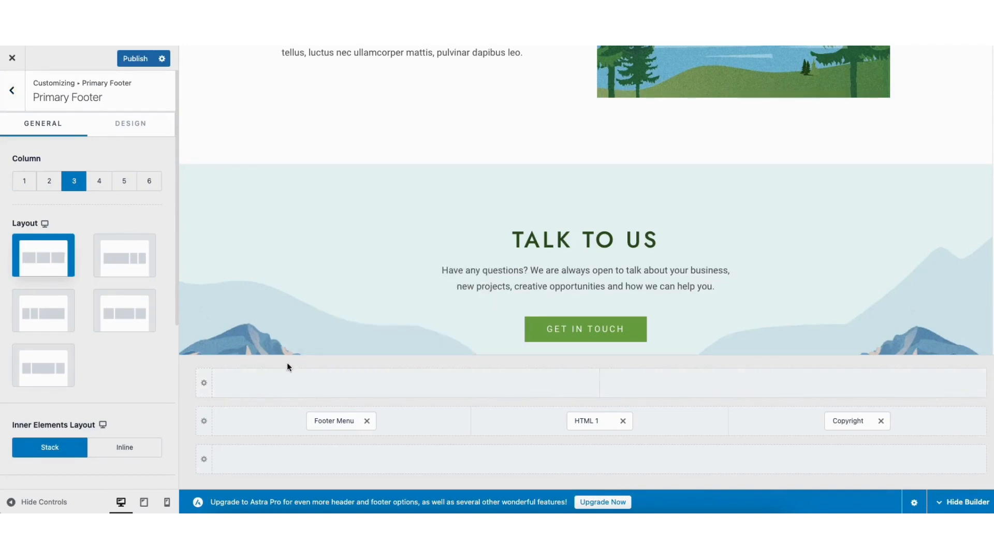
- Leave the Footer Builder and open the header's Primary Menu settings in the customizer
{"action": "left_click", "coordinate": [12, 94]}
{"action": "left_click", "coordinate": [11, 94]}
{"action": "left_click_drag", "start_coordinate": [992, 403], "coordinate": [993, 72]}
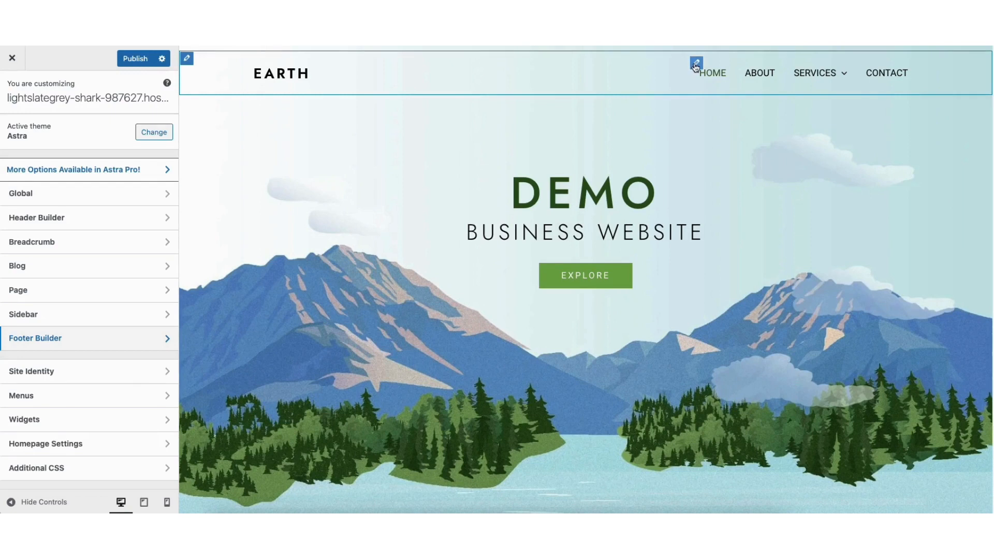
{"action": "left_click", "coordinate": [697, 64]}
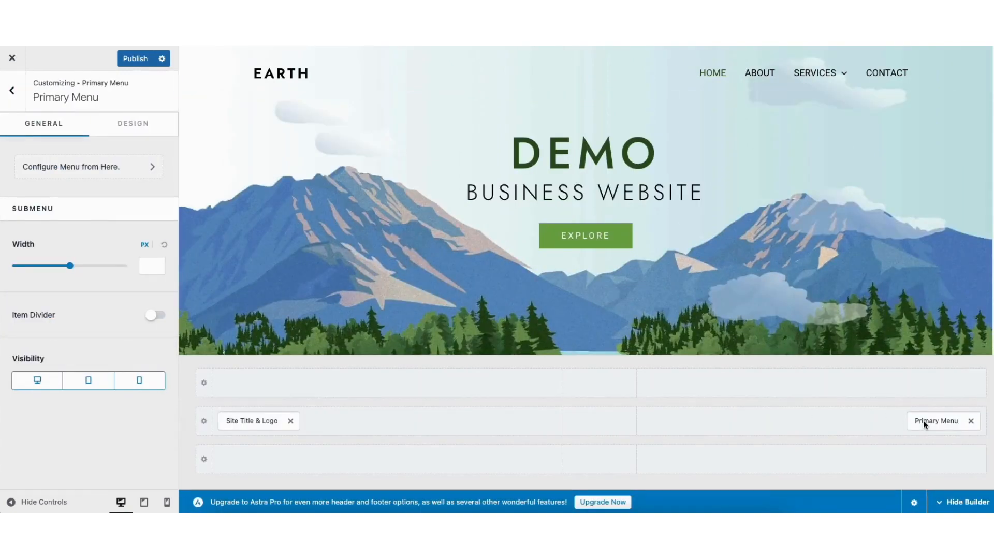
- Try the Primary Menu in the middle section of the primary header row, and move it back to the end section
{"action": "left_click_drag", "start_coordinate": [928, 422], "coordinate": [602, 424]}
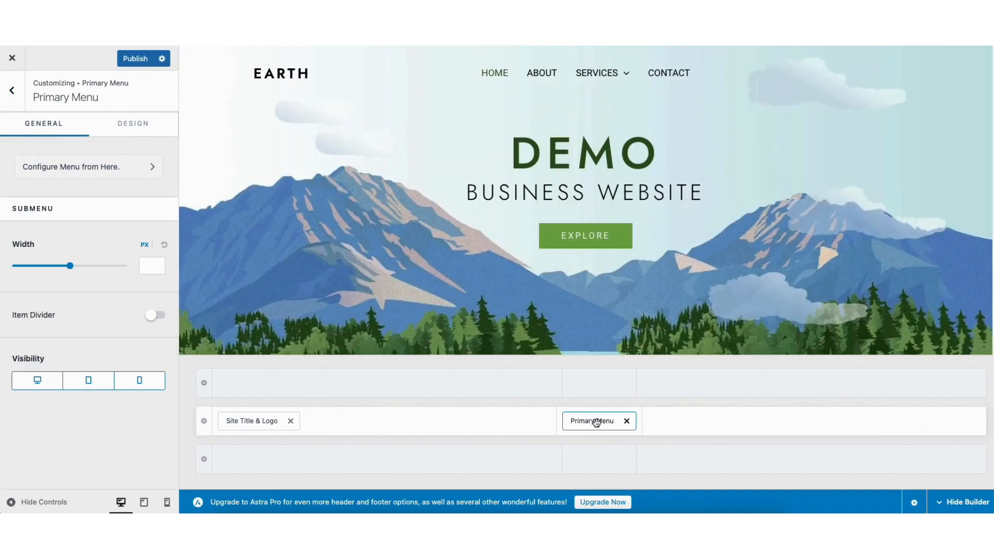
{"action": "left_click_drag", "start_coordinate": [595, 420], "coordinate": [906, 435]}
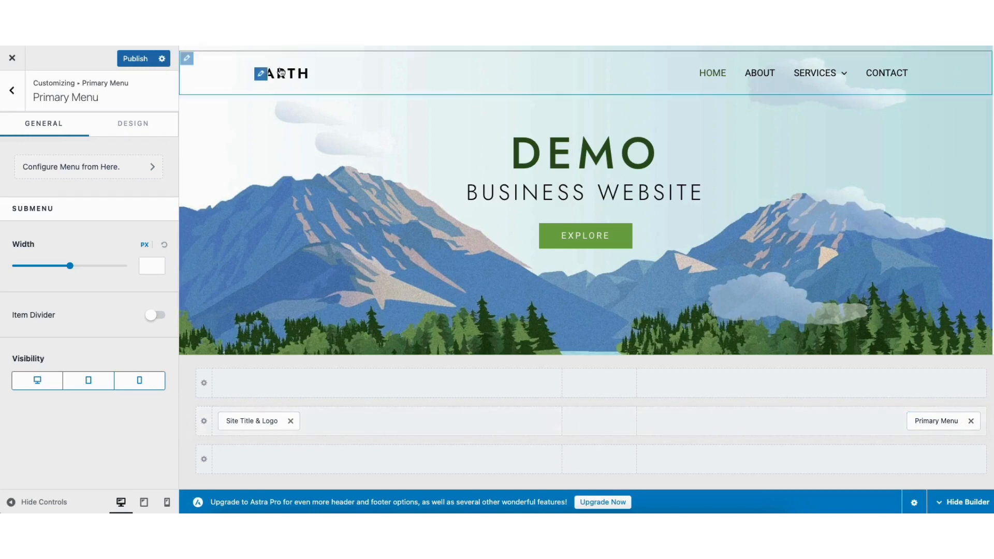
- Open the header's Site Title & Logo element and examine its general and design settings
{"action": "left_click", "coordinate": [260, 75]}
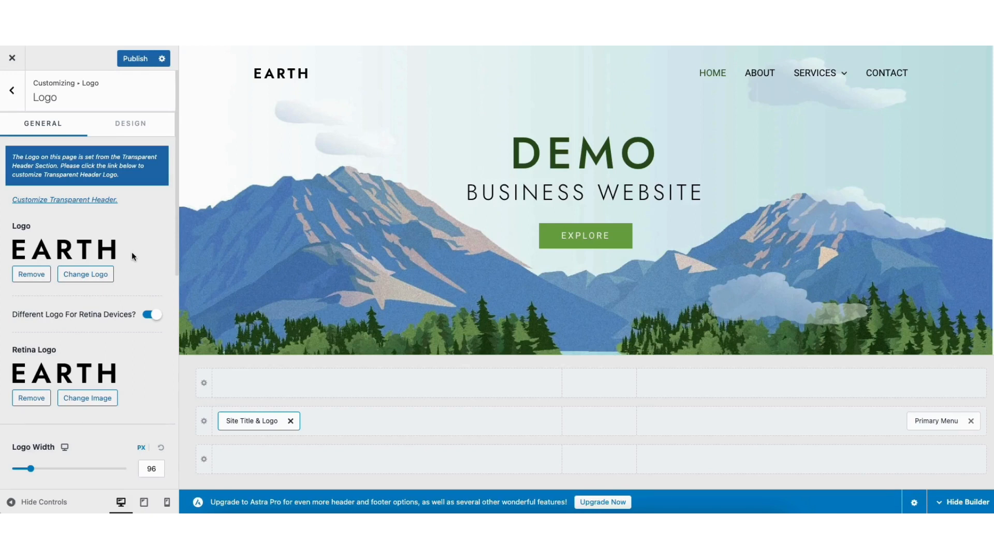
{"action": "left_click_drag", "start_coordinate": [176, 211], "coordinate": [169, 361]}
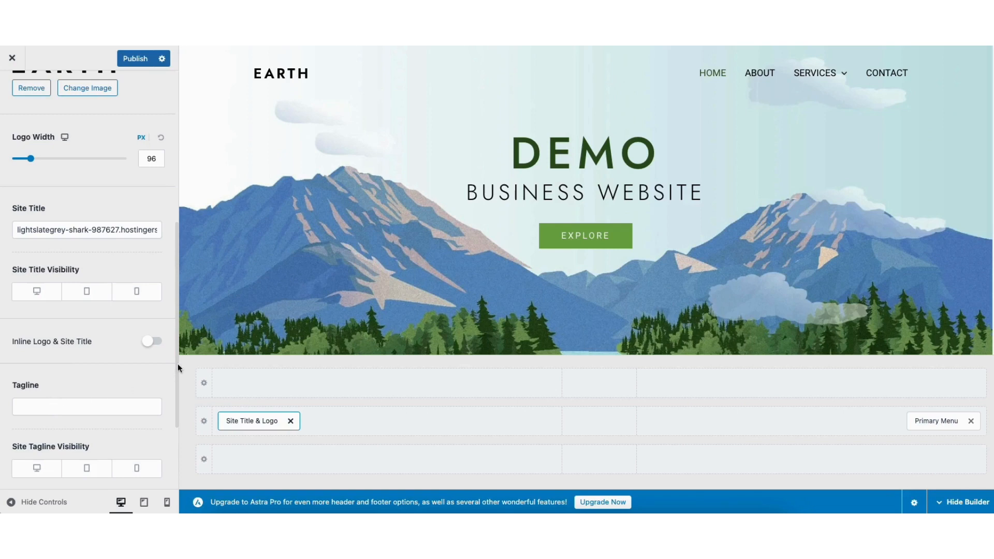
{"action": "scroll", "coordinate": [178, 364], "scroll_direction": "up", "scroll_amount": 5}
{"action": "left_click", "coordinate": [129, 125]}
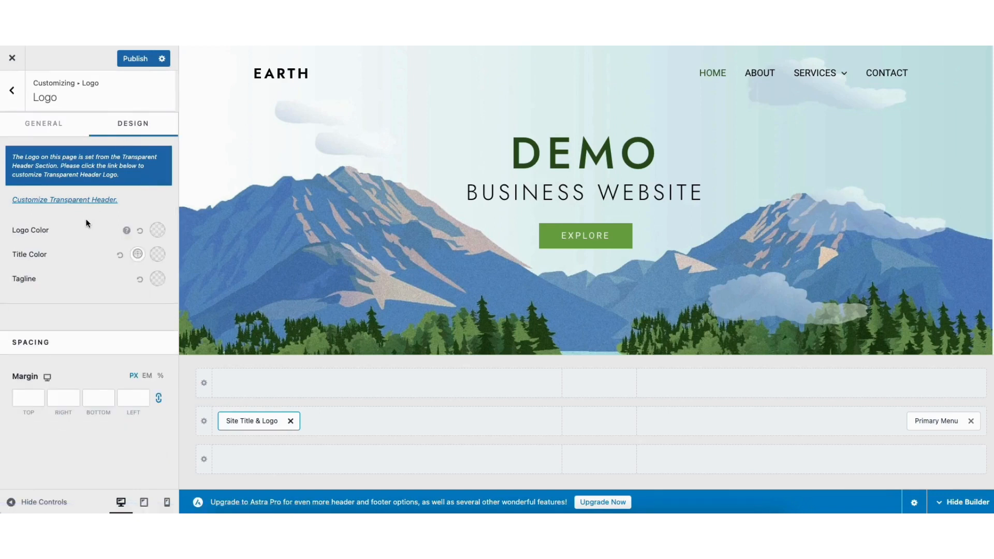
- Leave the logo settings and check the site icon option under Site Identity
{"action": "left_click", "coordinate": [11, 90]}
{"action": "left_click", "coordinate": [11, 91]}
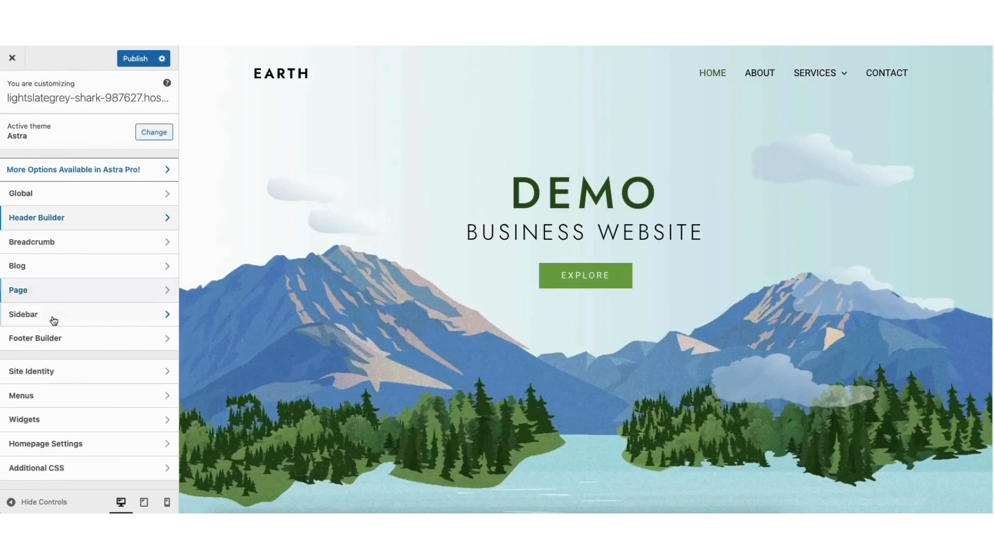
{"action": "left_click", "coordinate": [60, 373]}
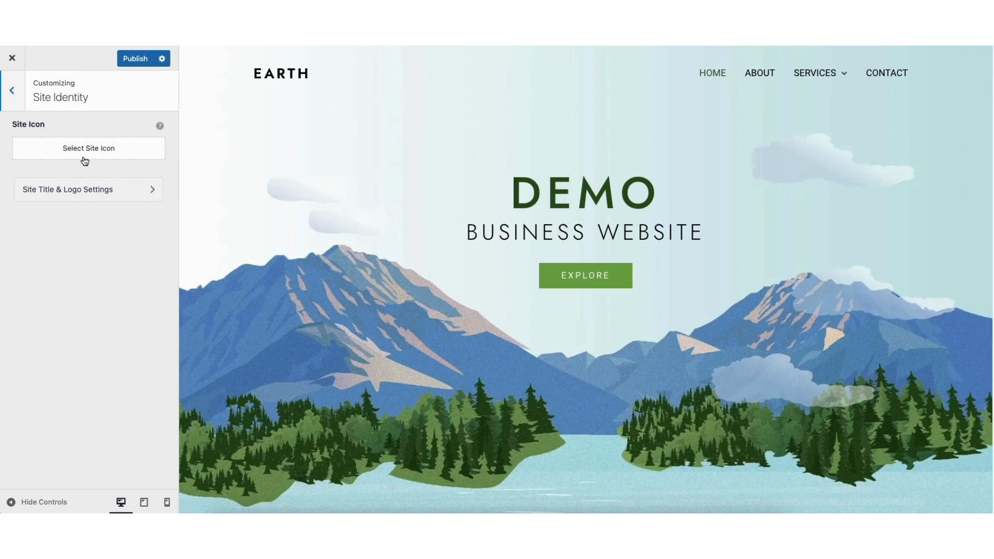
{"action": "left_click", "coordinate": [11, 90]}
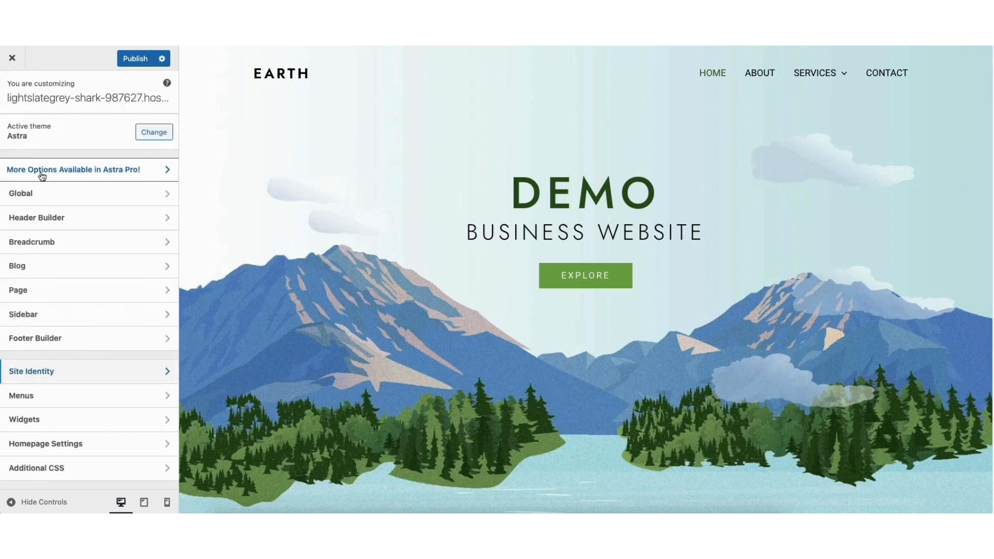
- Examine the theme's Global settings for typography and colors, and open the Buttons settings
{"action": "left_click", "coordinate": [51, 194]}
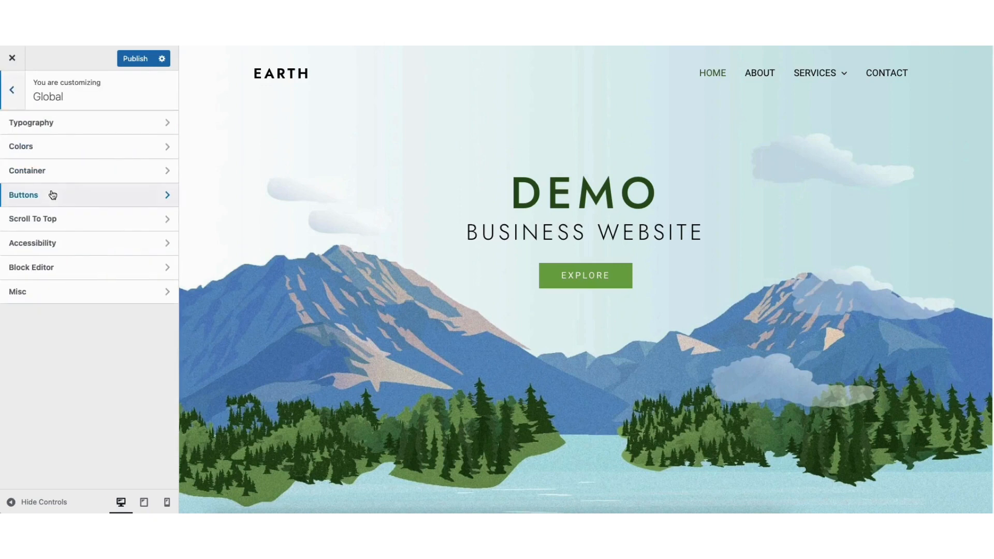
{"action": "left_click", "coordinate": [94, 123]}
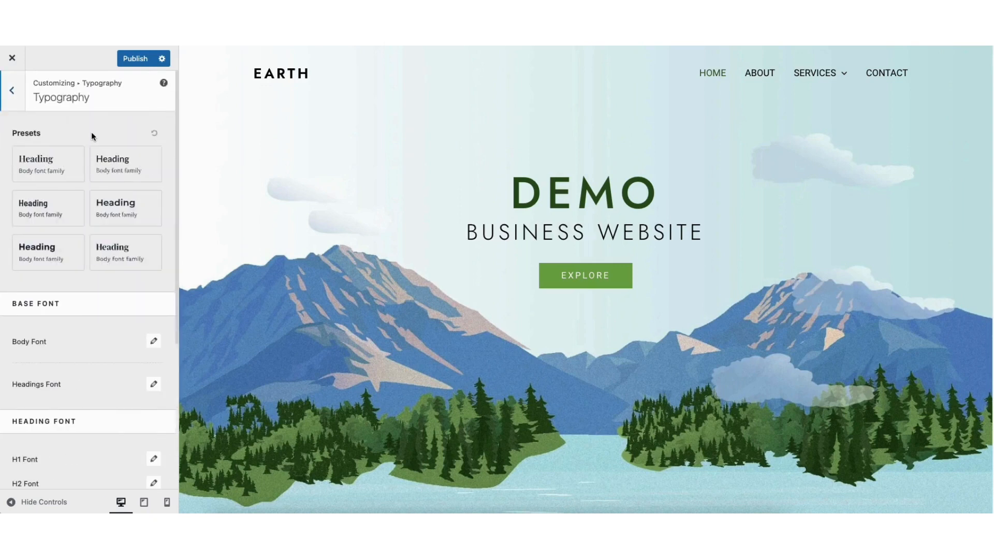
{"action": "left_click", "coordinate": [12, 92]}
{"action": "left_click", "coordinate": [55, 155]}
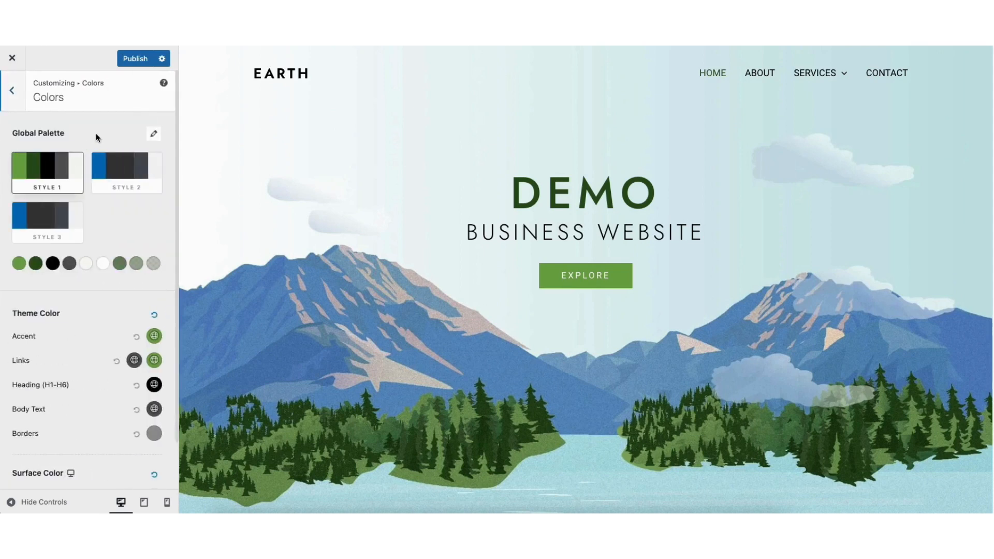
{"action": "left_click", "coordinate": [12, 92]}
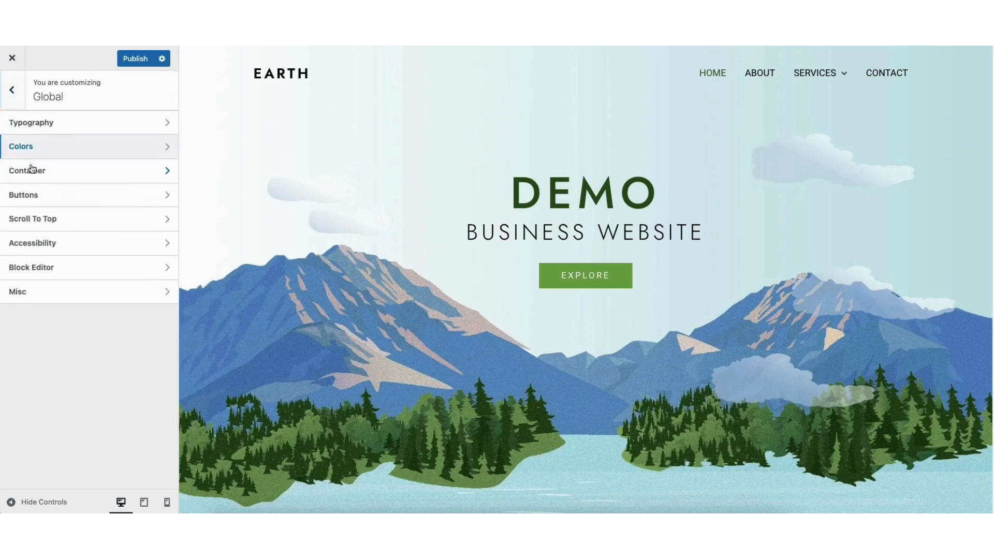
{"action": "left_click", "coordinate": [47, 200]}
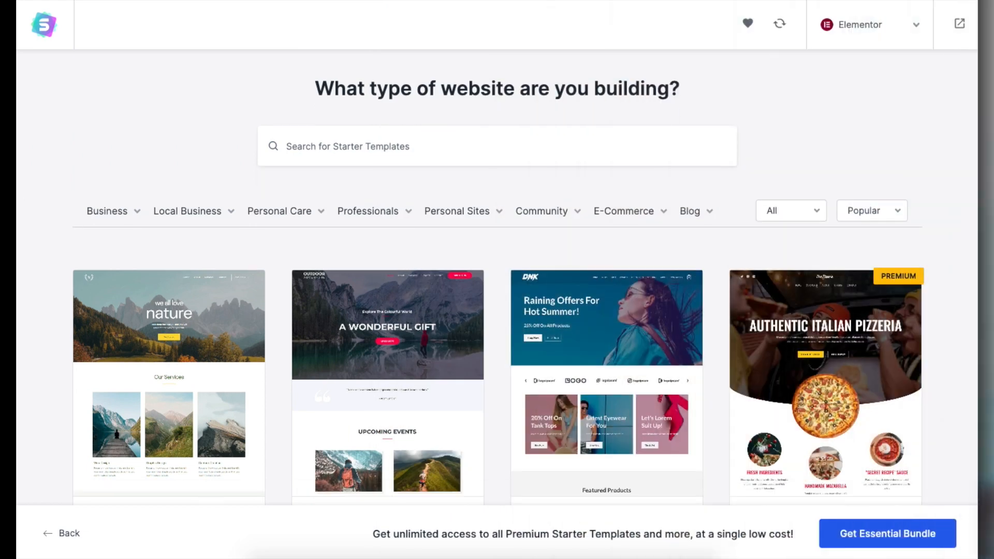
{"action": "scroll", "coordinate": [497, 311], "scroll_direction": "down", "scroll_amount": 4}
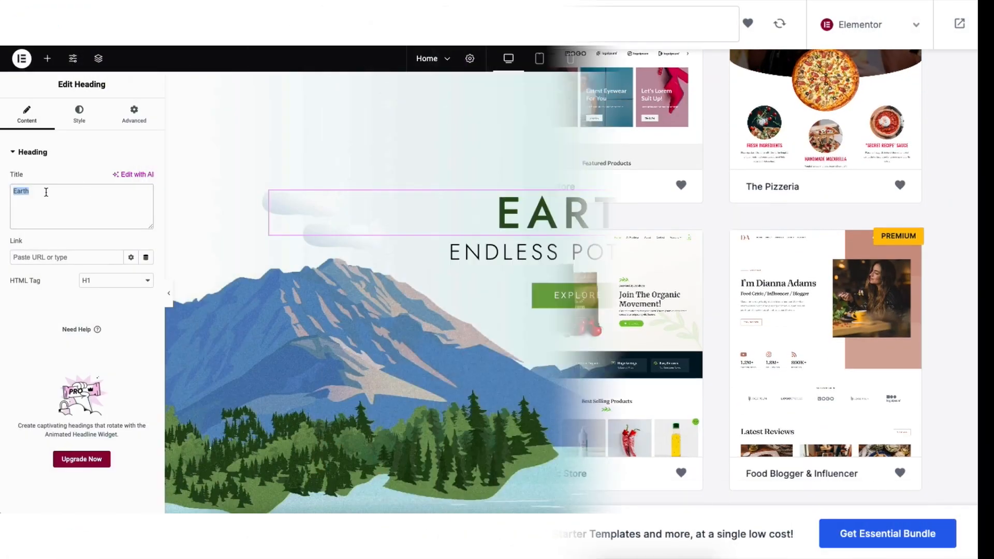
- Change the Home page's hero heading to "Demo" and the subheading beneath it to "Business Website" in Elementor
{"action": "type", "text": "Demo"}
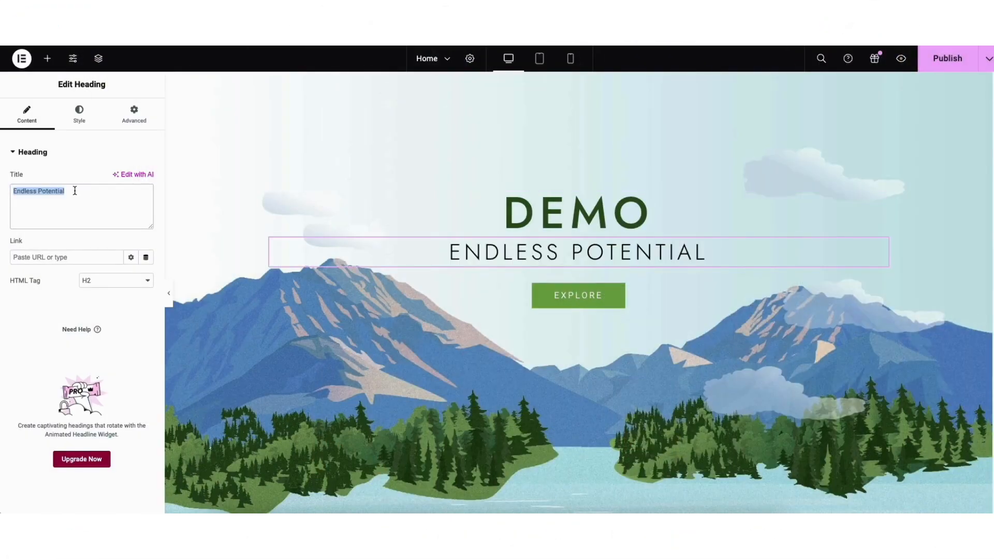
{"action": "type", "text": "Business Websit"}
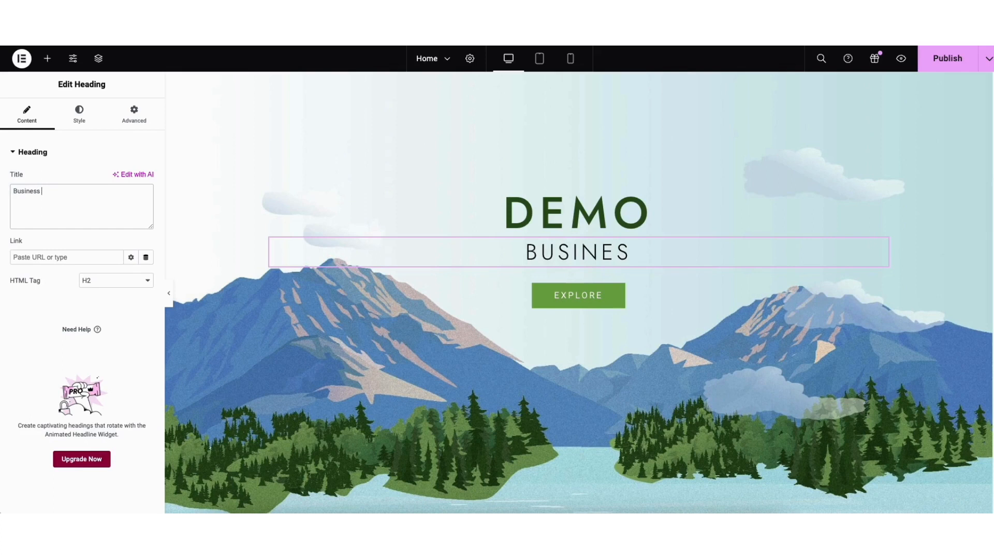
{"action": "type", "text": "e"}
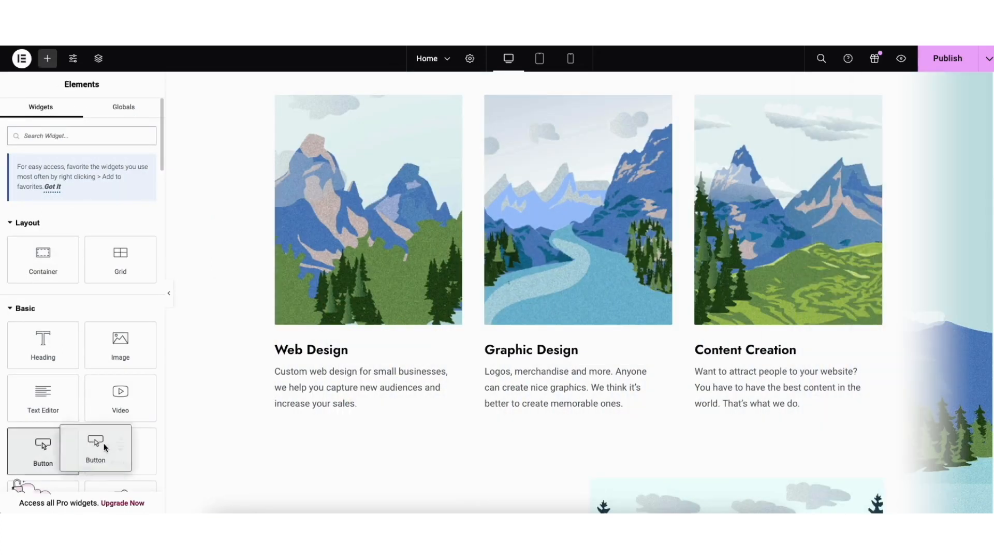